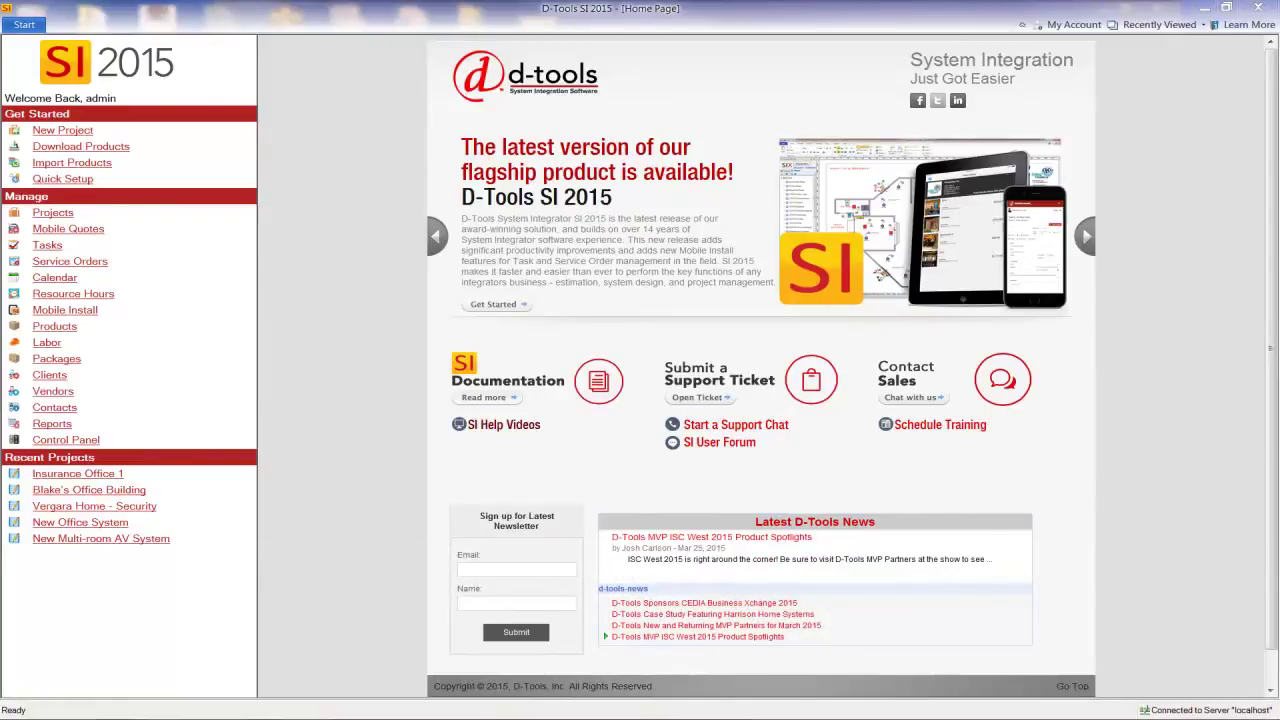
Start a new project with Acme Insurance as the client
left_click(65, 131)
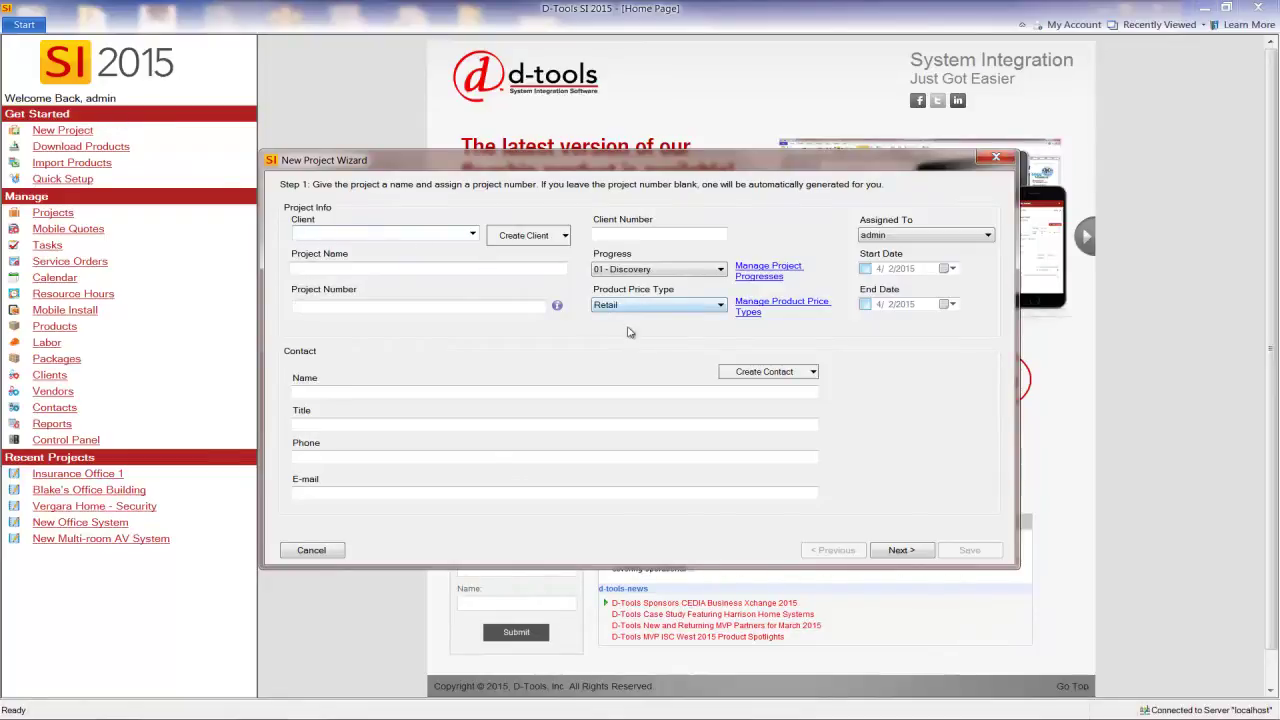
left_click(472, 236)
left_click(526, 267)
left_click(472, 235)
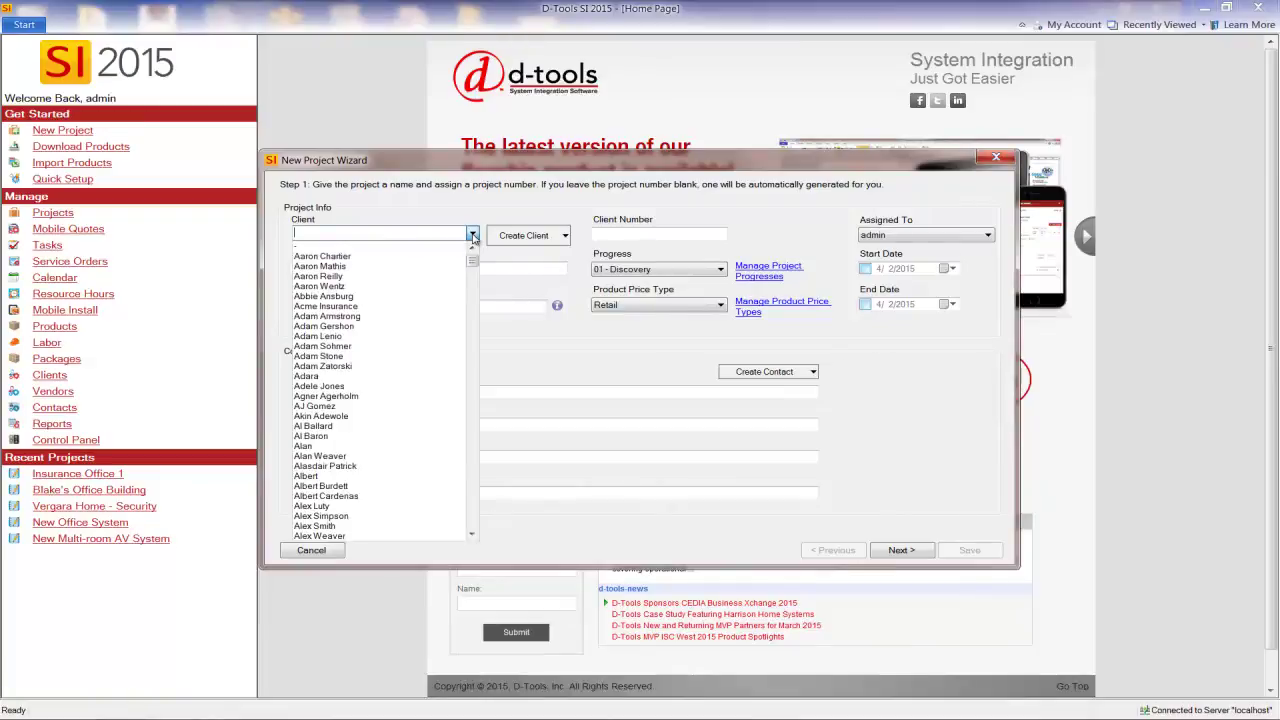
left_click(360, 306)
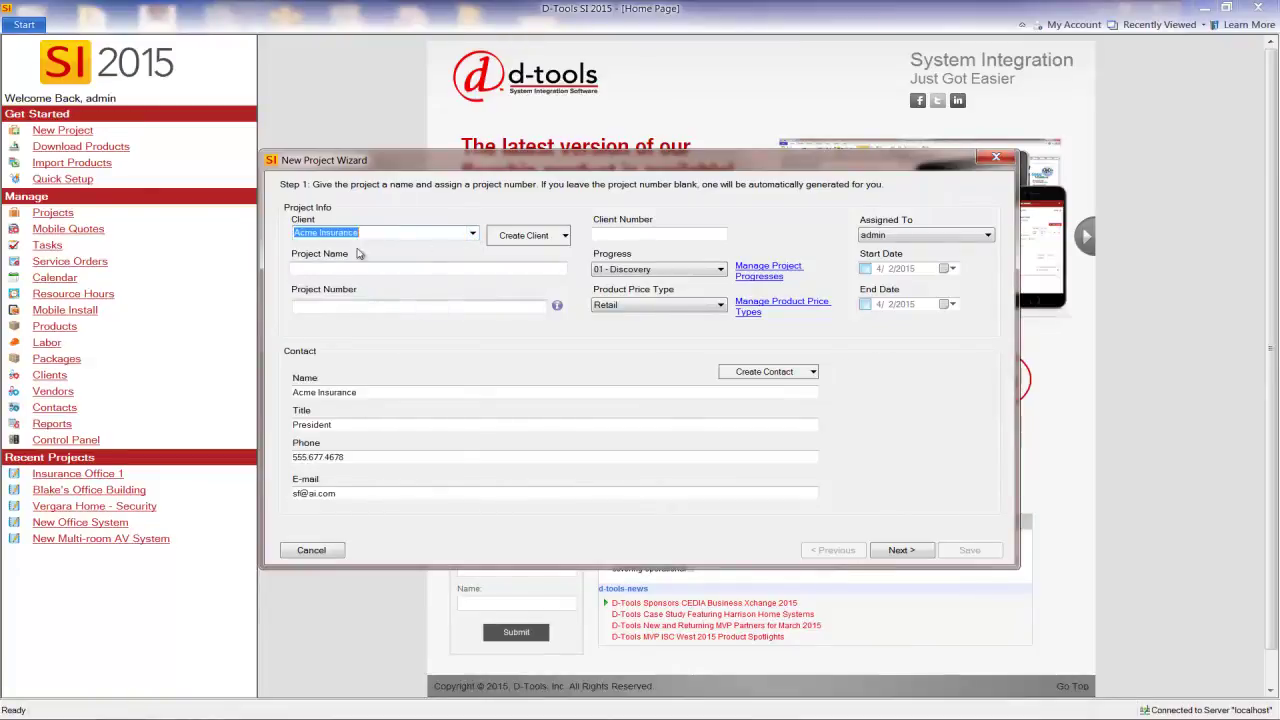
left_click(565, 236)
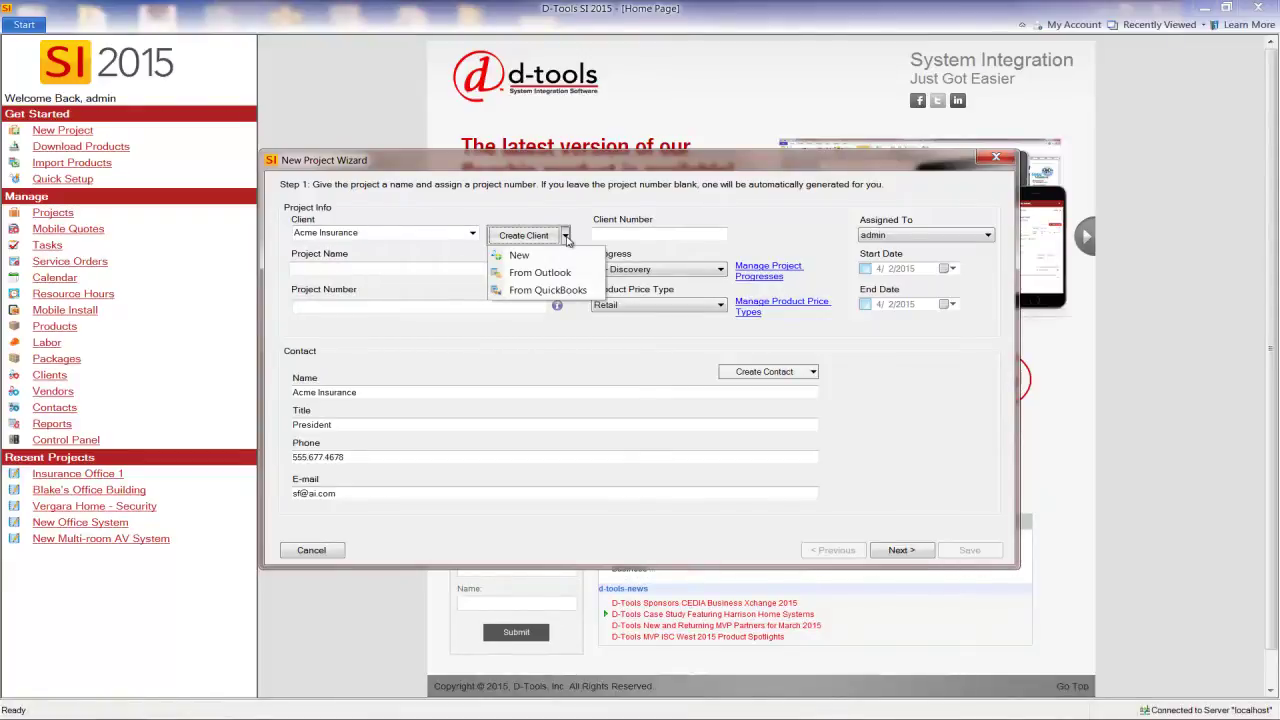
Name the project 'Office Building 1', keep Retail pricing, and set progress to 02 - Estimating
left_click(325, 268)
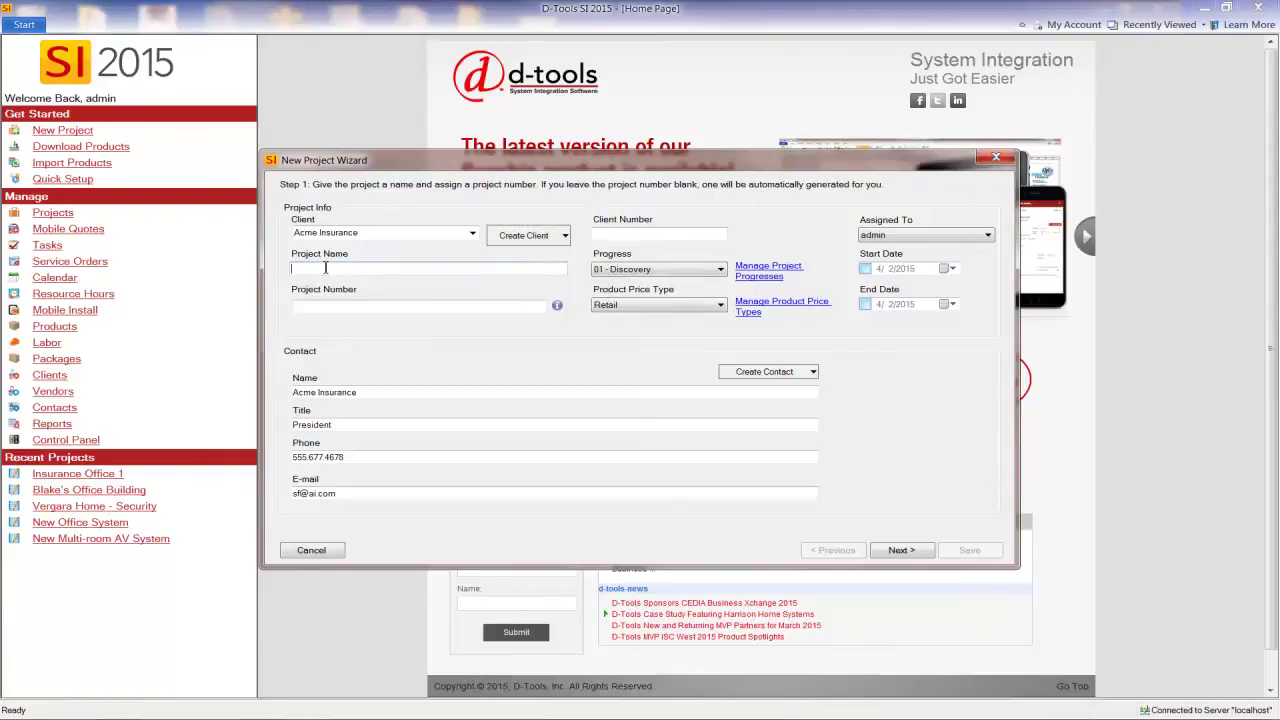
type("0ffice ")
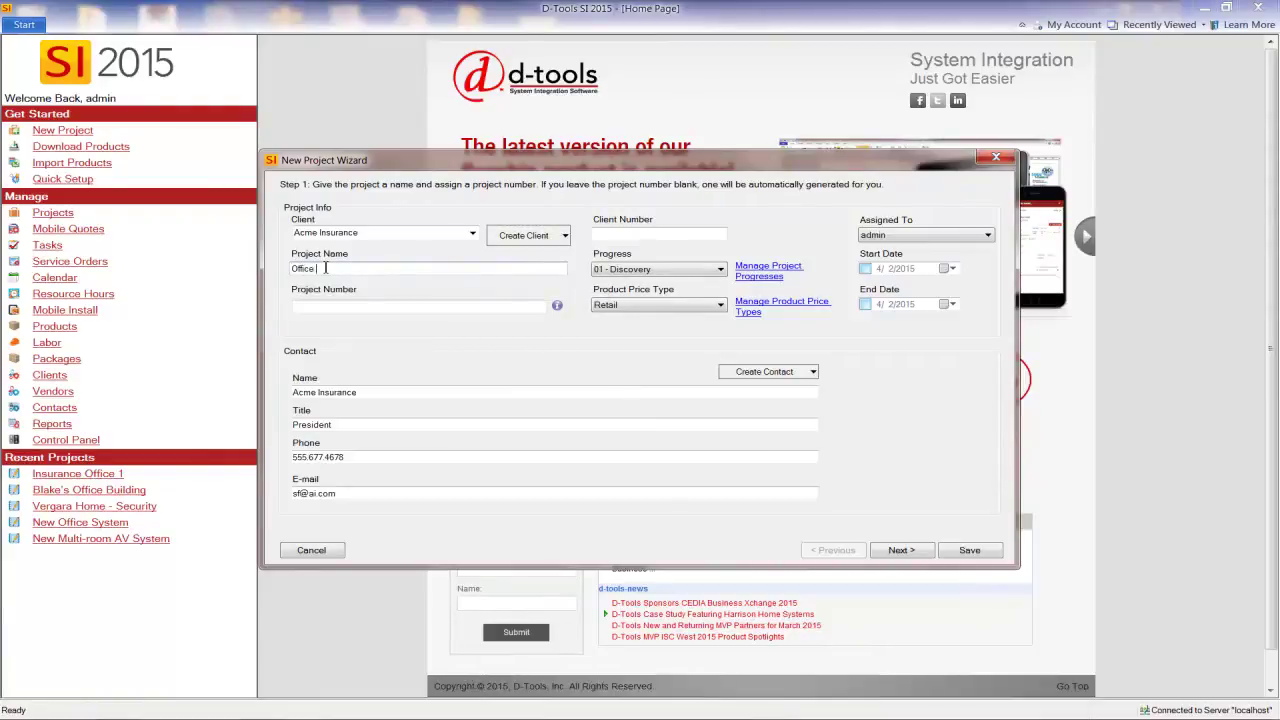
type("Building 1")
left_click(720, 306)
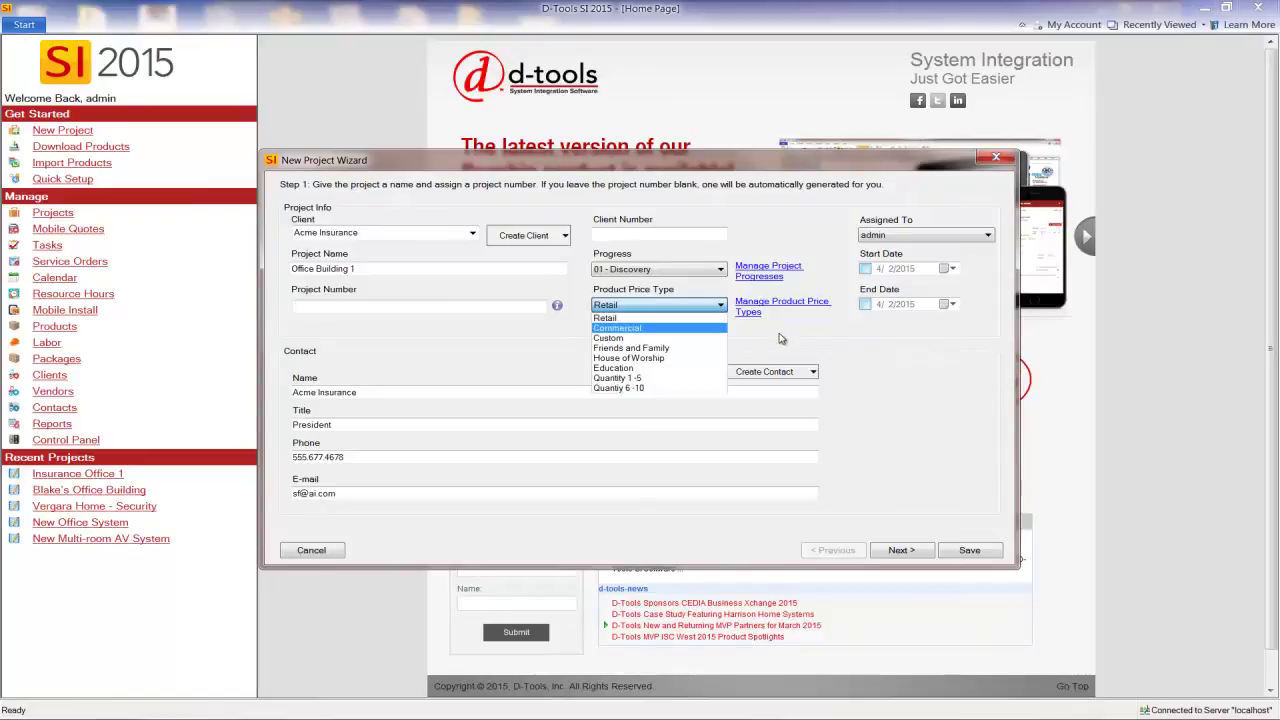
left_click(740, 321)
left_click(684, 274)
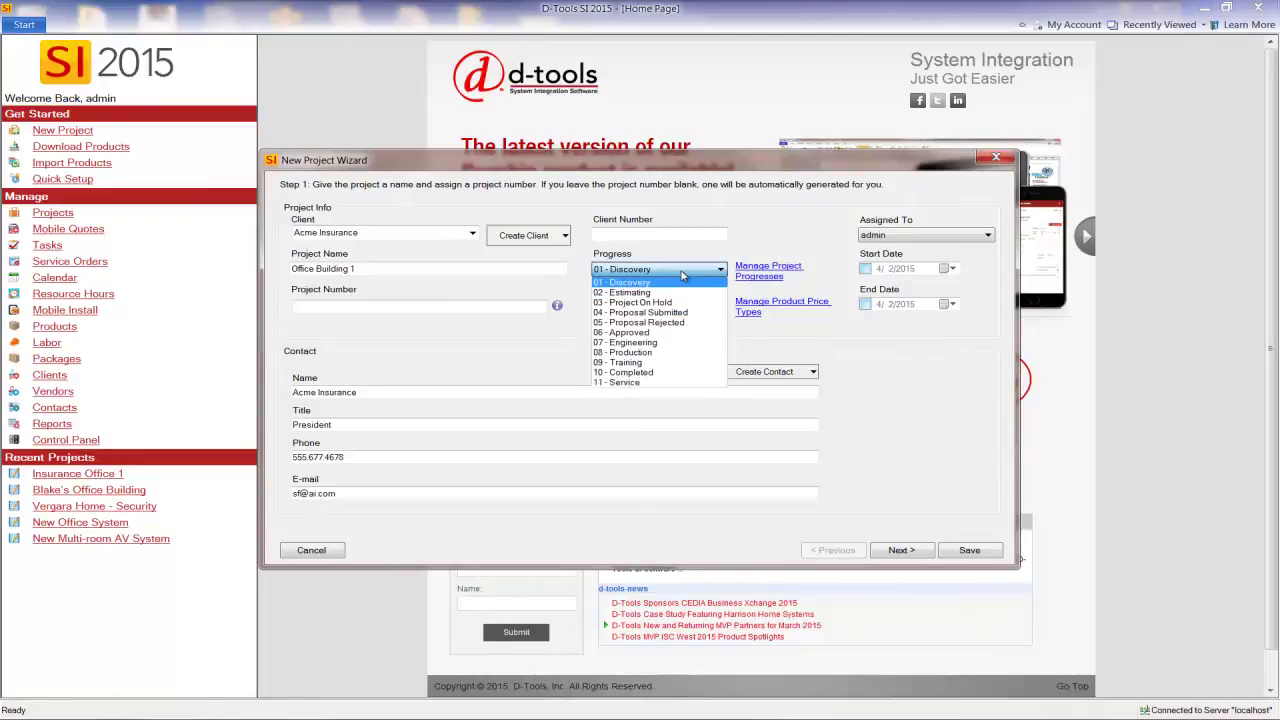
left_click(648, 293)
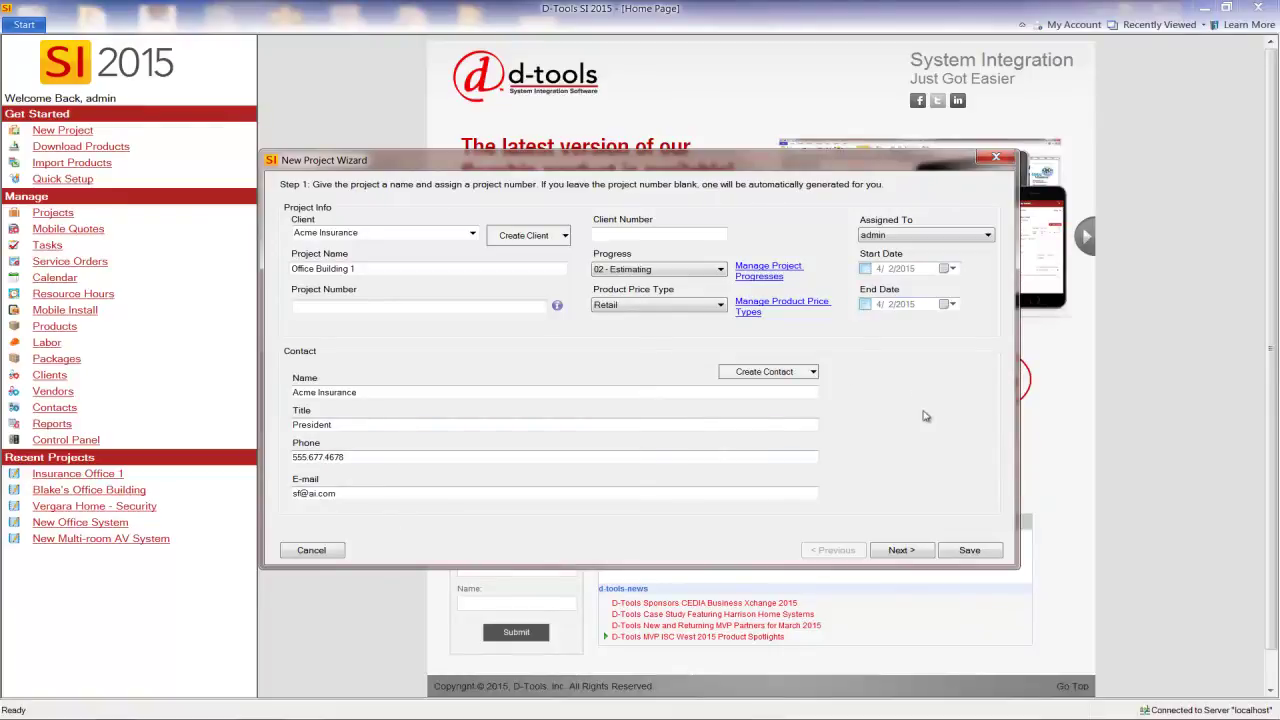
left_click(903, 550)
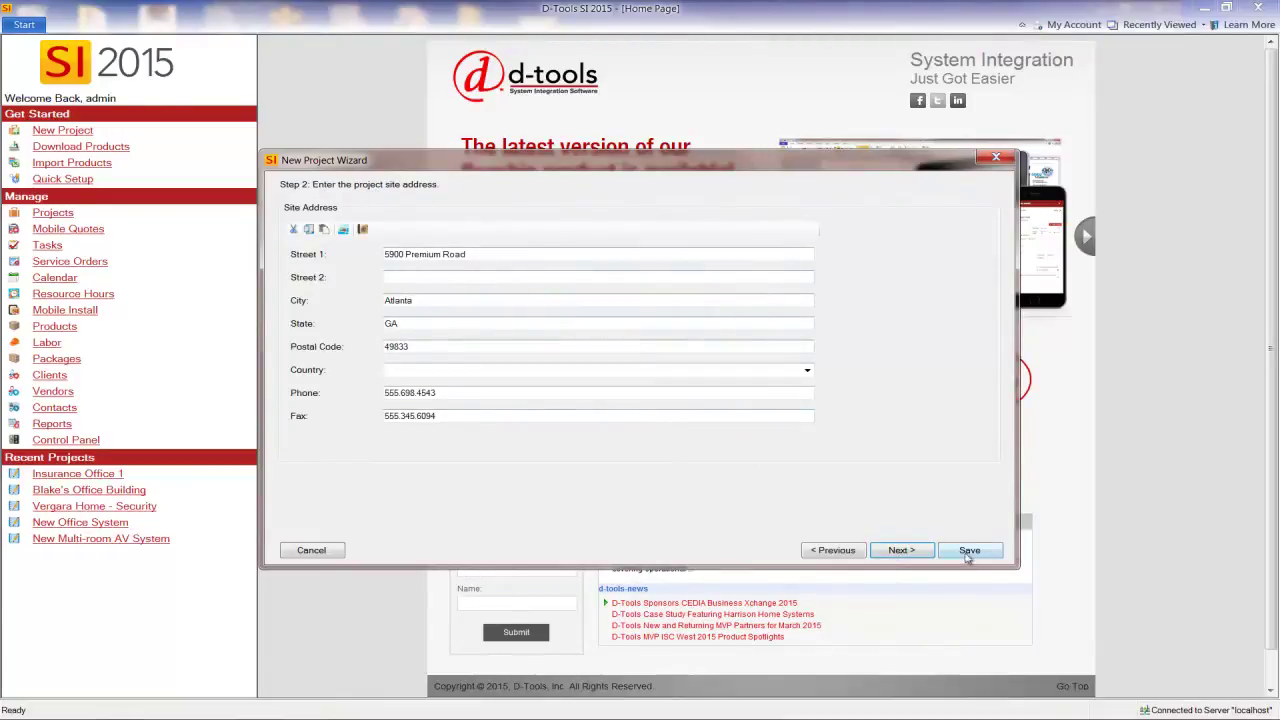
Accept the site and billing addresses and leave the project with no default price rule
left_click(906, 551)
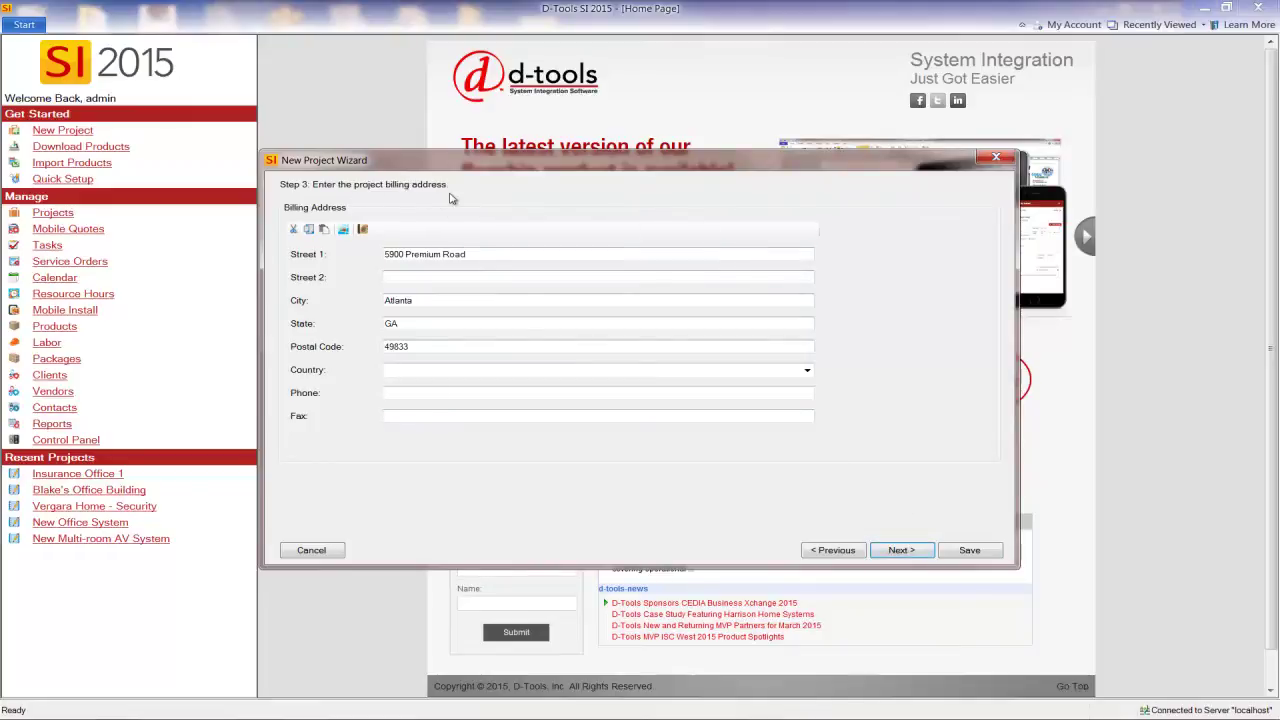
left_click(900, 550)
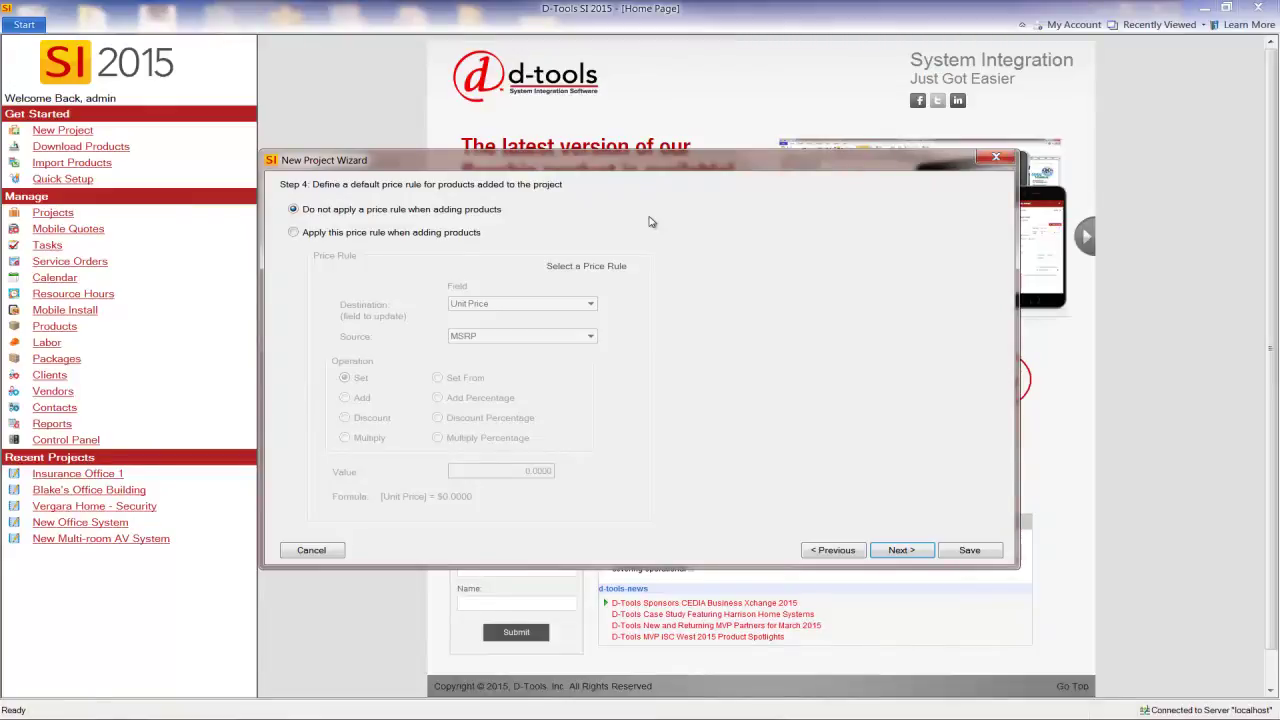
left_click(305, 235)
left_click(588, 267)
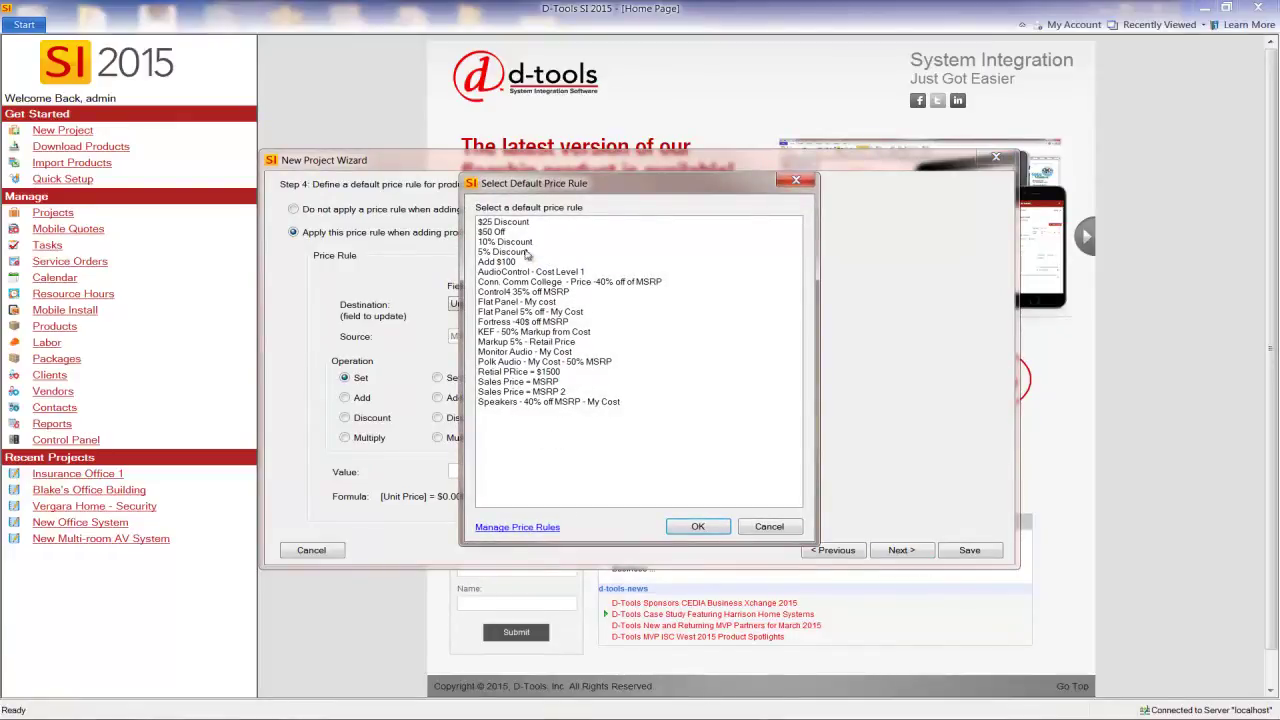
left_click(759, 530)
left_click(348, 211)
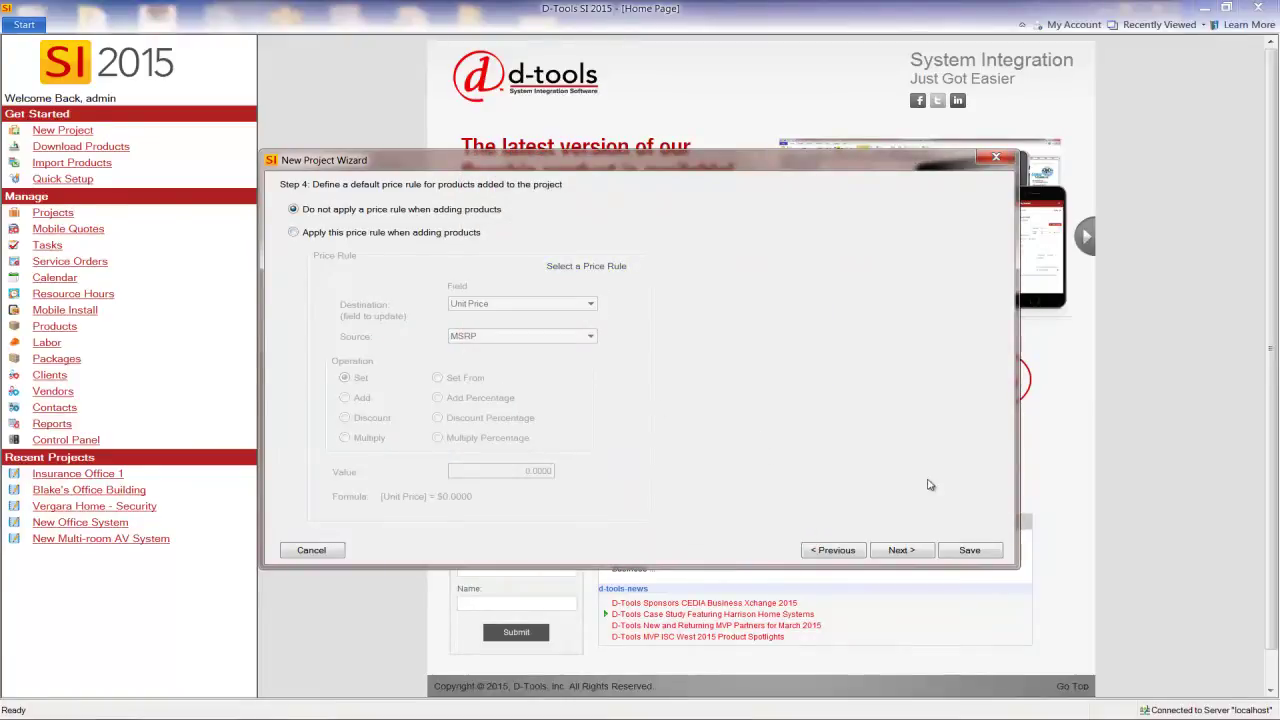
left_click(901, 550)
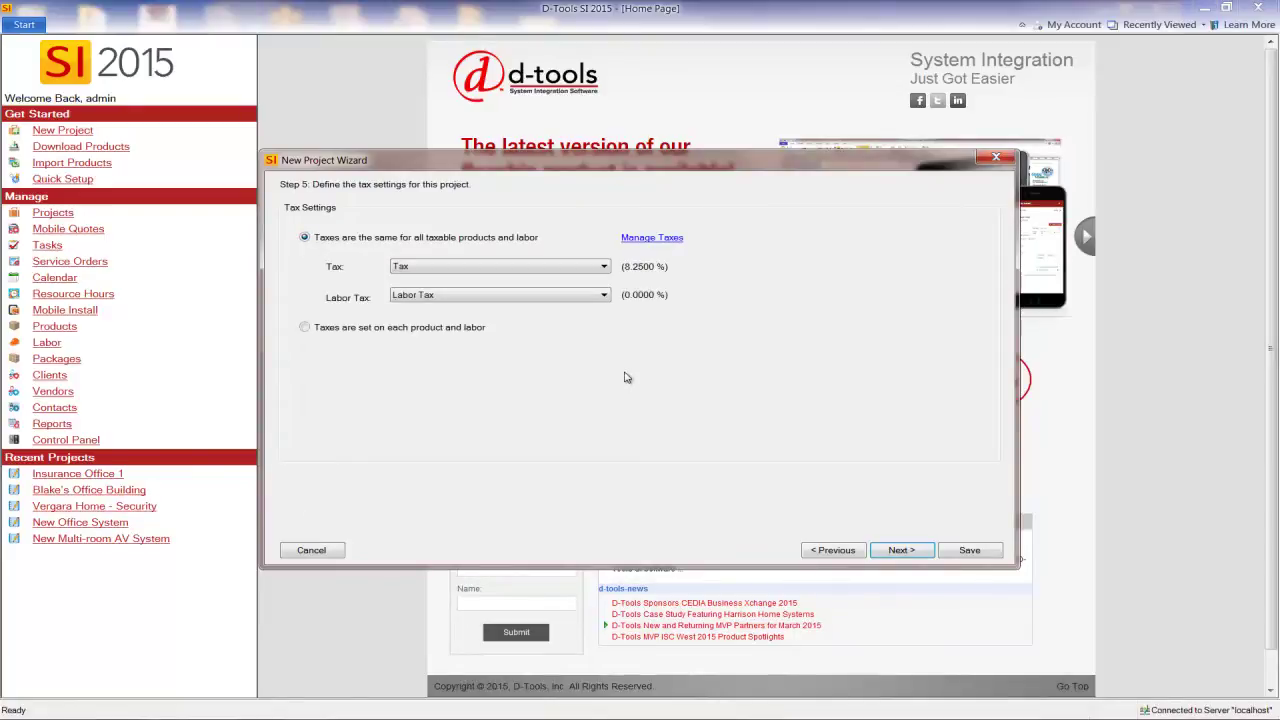
Assign the engineer and installer resources to the project, keeping default contact information
left_click(897, 552)
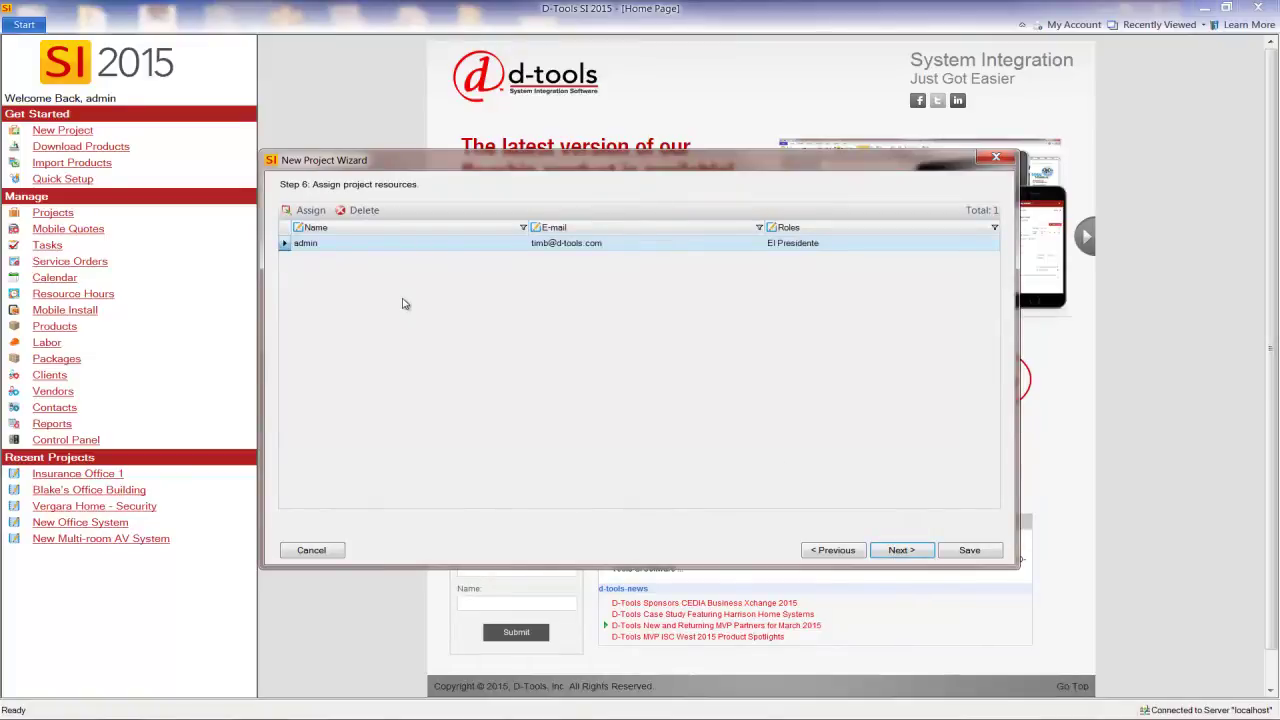
left_click(308, 210)
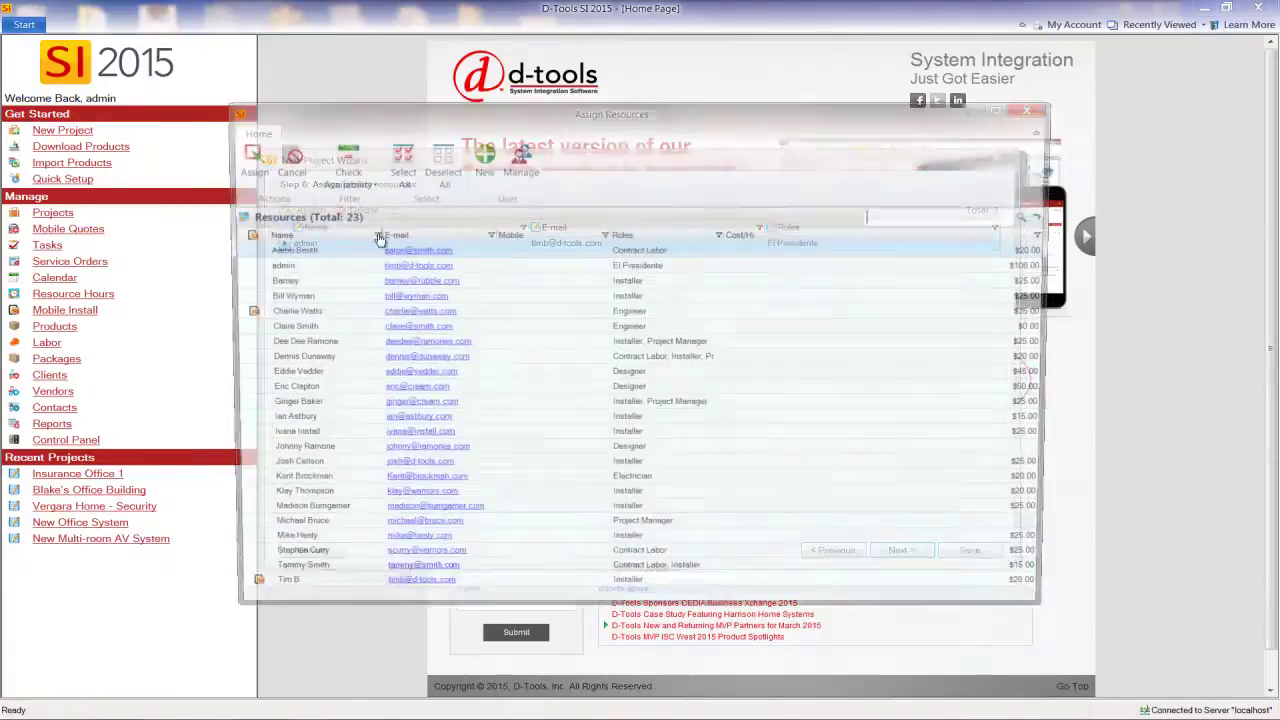
left_click(340, 313)
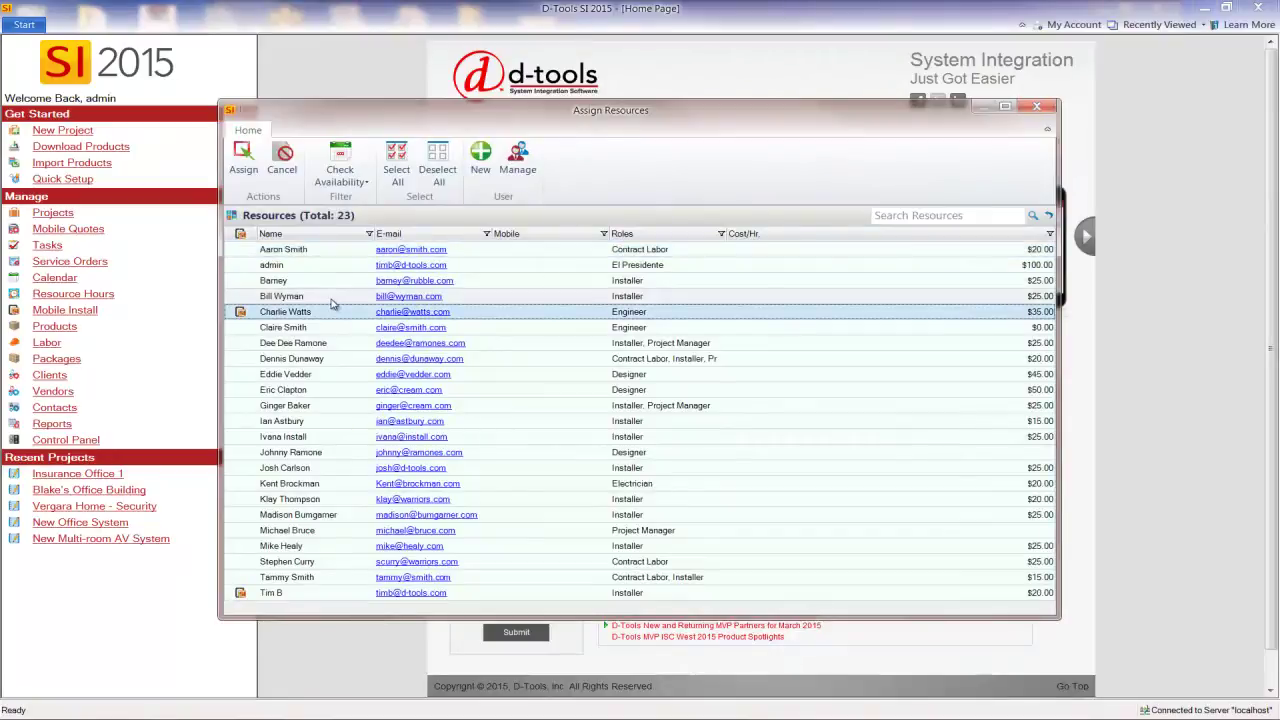
left_click(330, 297, "ctrl")
key("Return")
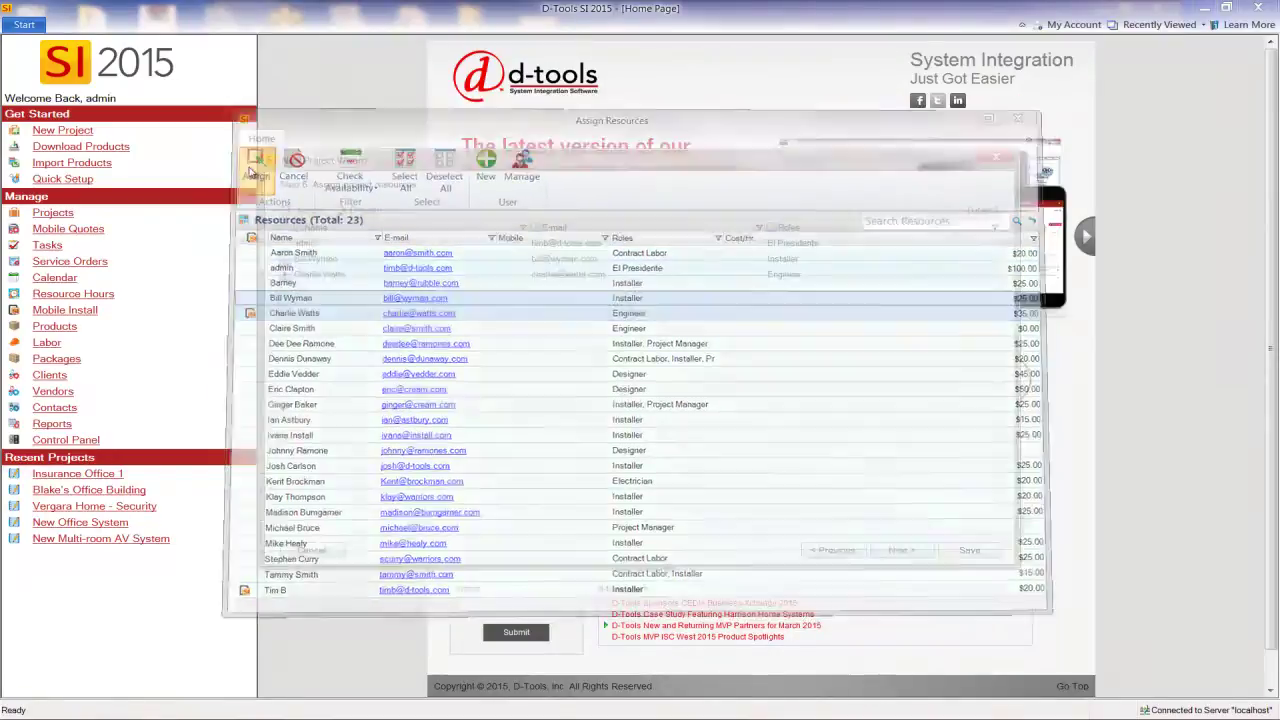
left_click(901, 550)
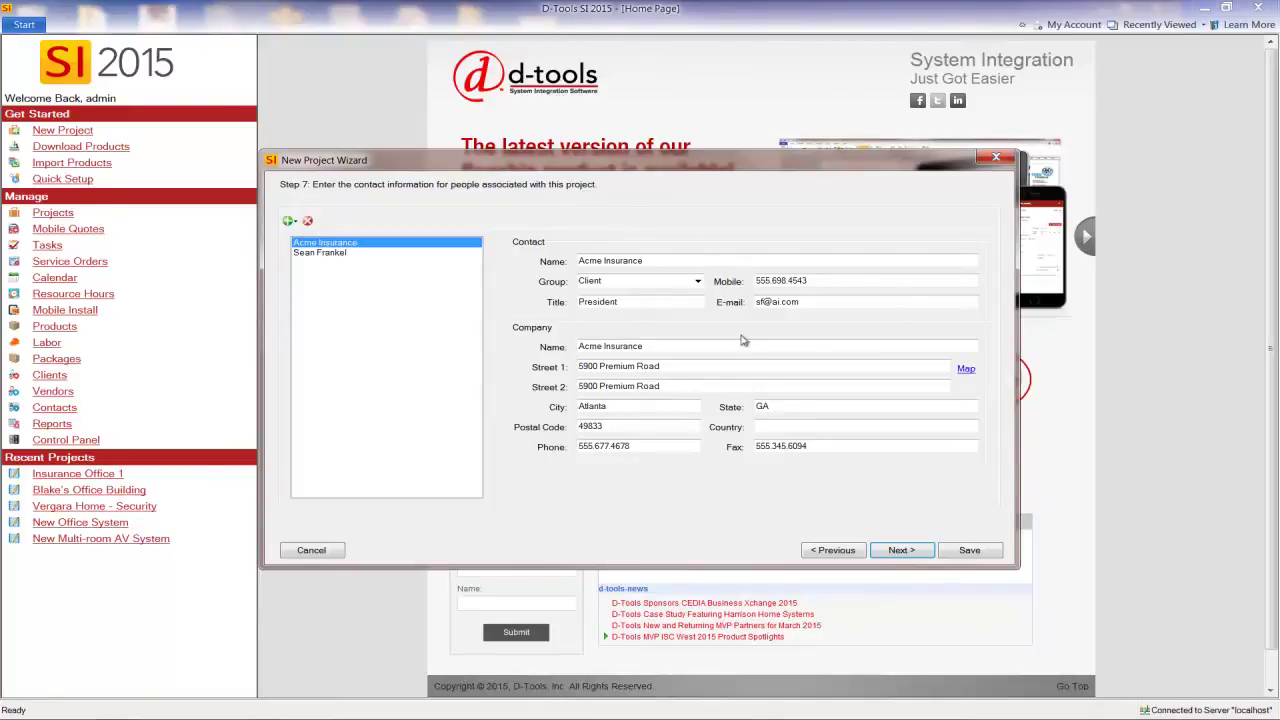
left_click(898, 551)
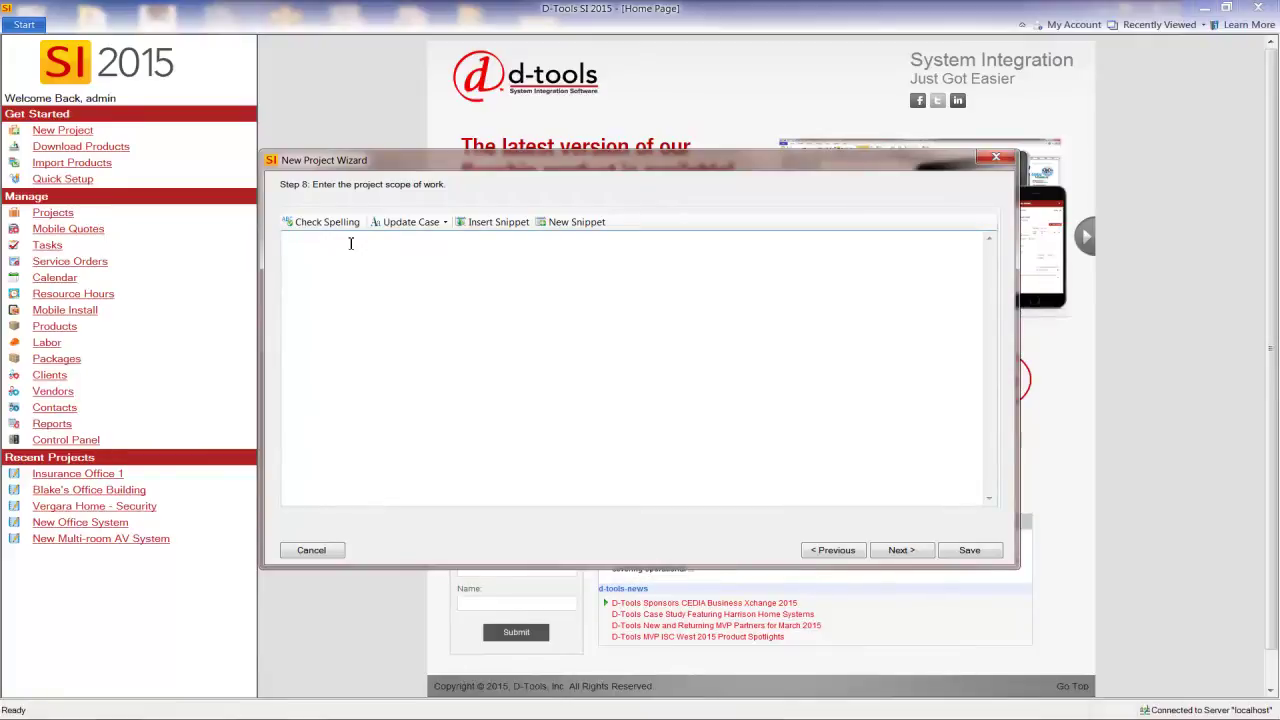
Insert the AV System and CCTV snippets into the scope of work
left_click(499, 222)
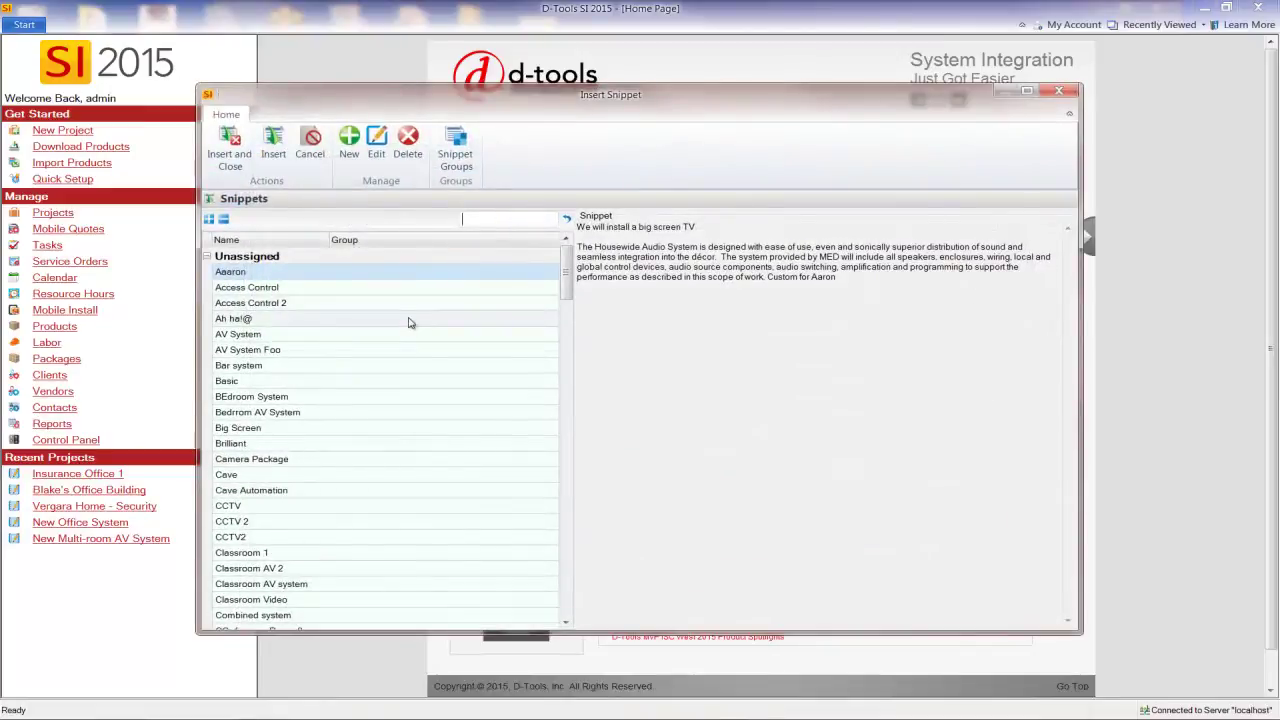
left_click(397, 334)
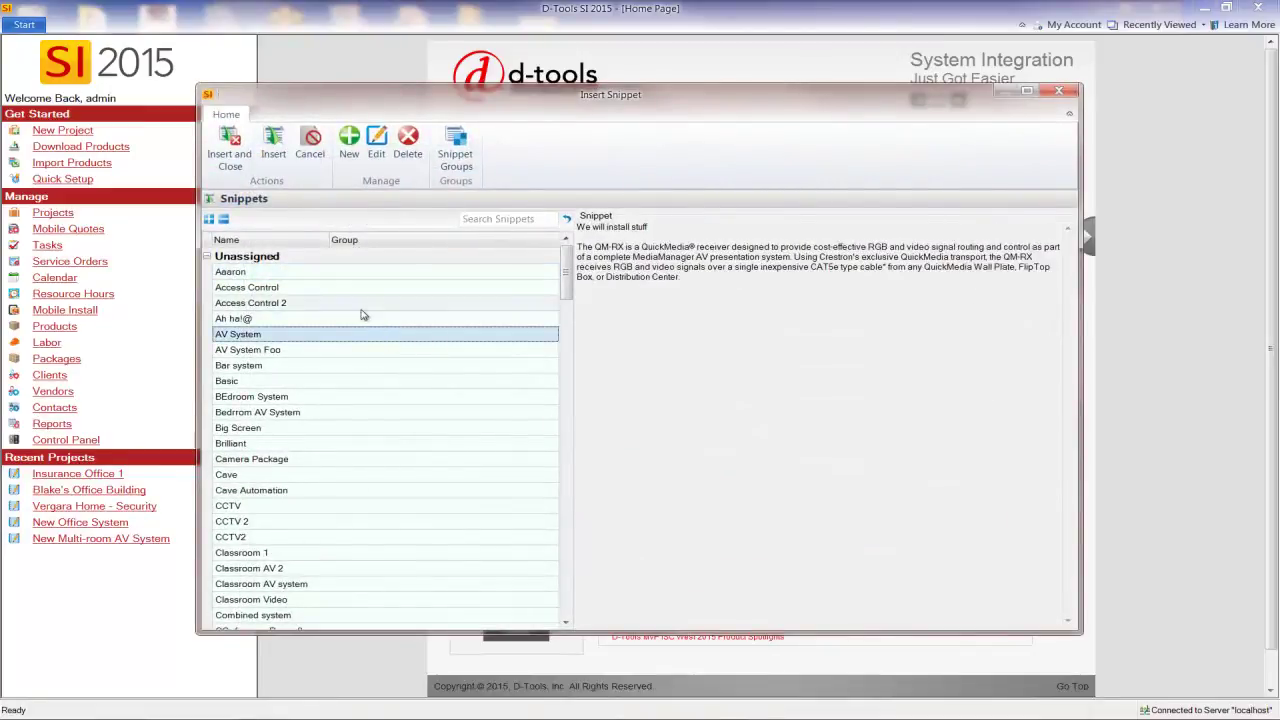
left_click(229, 146)
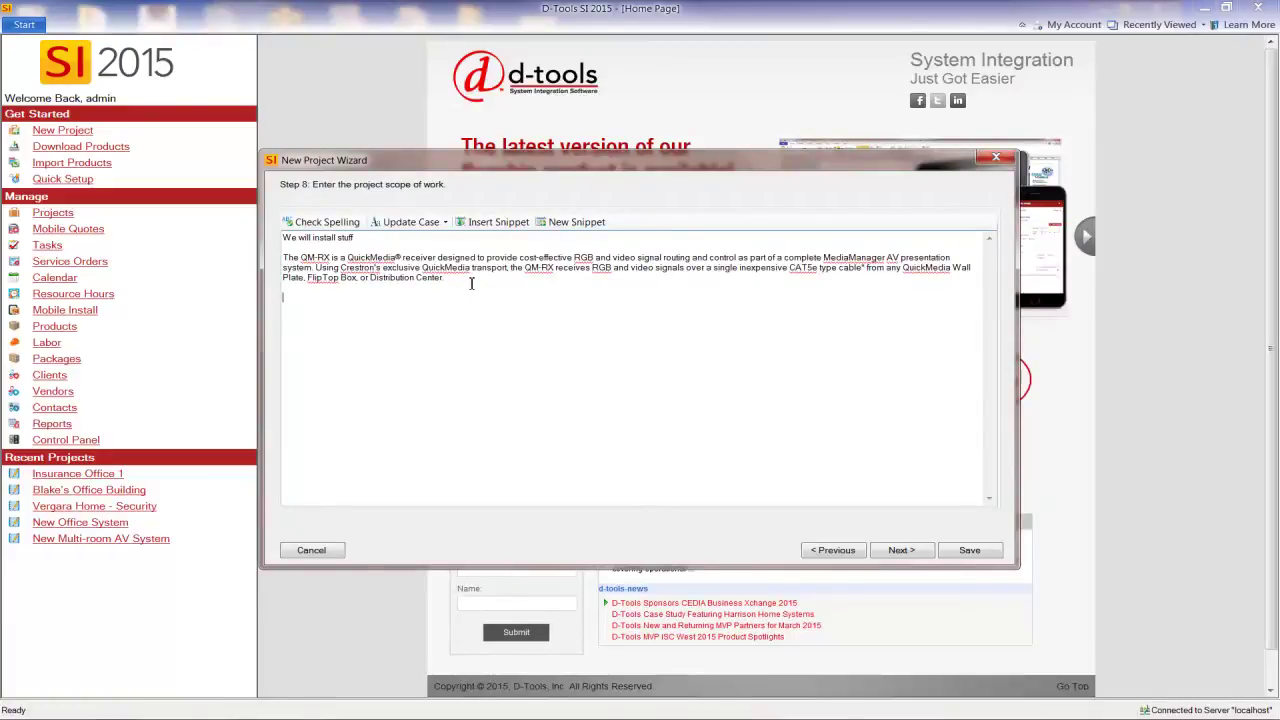
left_click(494, 224)
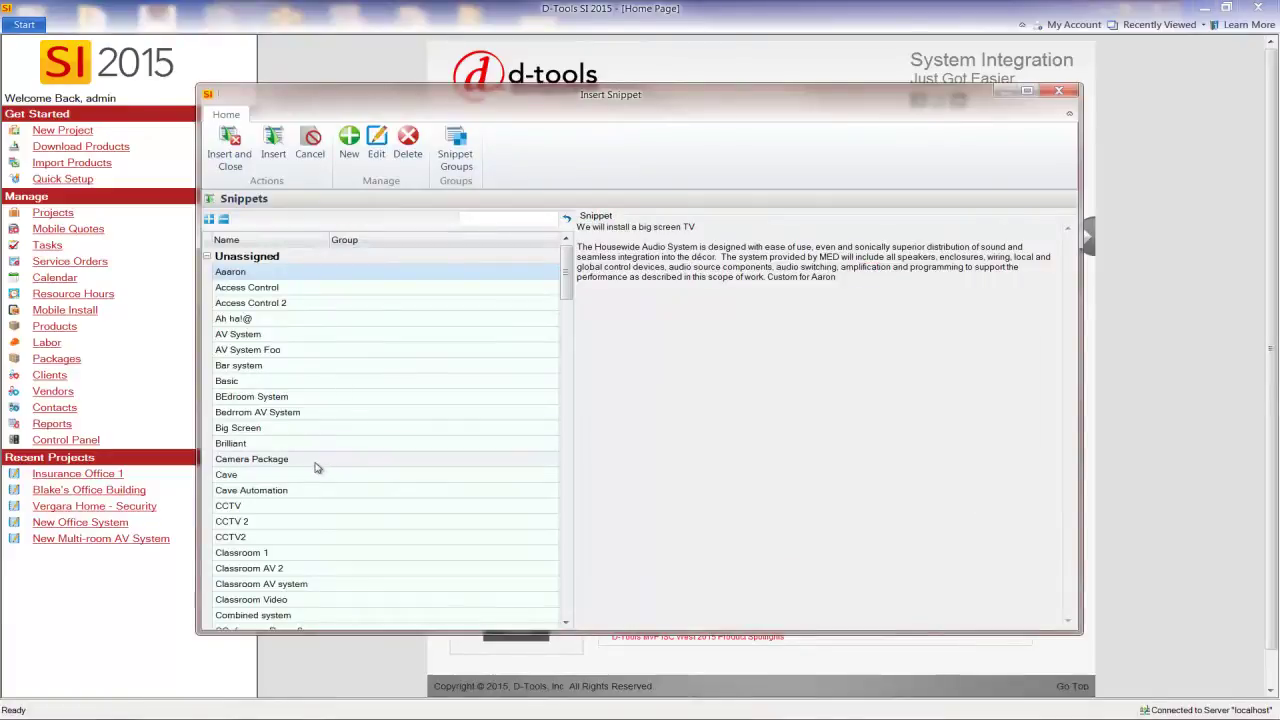
left_click(306, 505)
left_click(229, 146)
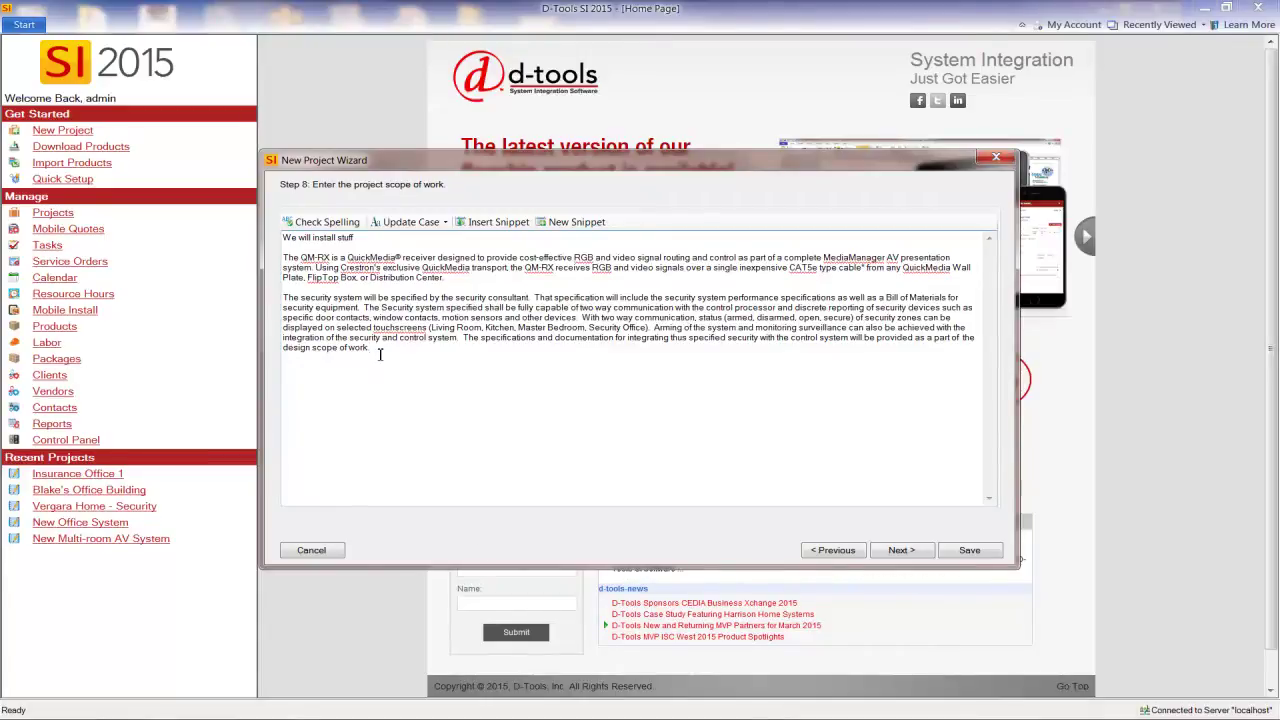
Save the combined scope-of-work text as a new snippet
key("Return")
key("shift+Up")
key("shift+Up")
key("shift+Up")
key("shift+Up")
key("shift+Up")
key("shift+Up")
key("shift+Up")
key("shift+Up")
key("shift+Up")
key("shift+Up")
key("shift+Up")
key("shift+Up")
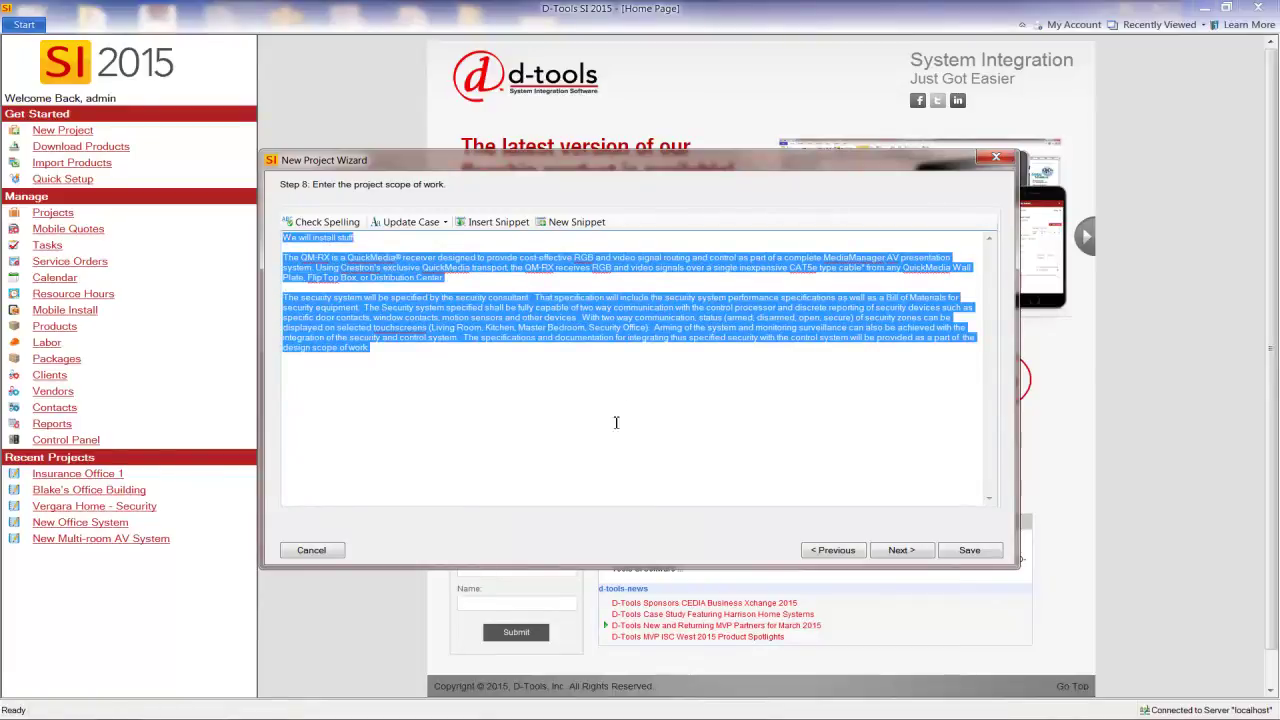
left_click(566, 223)
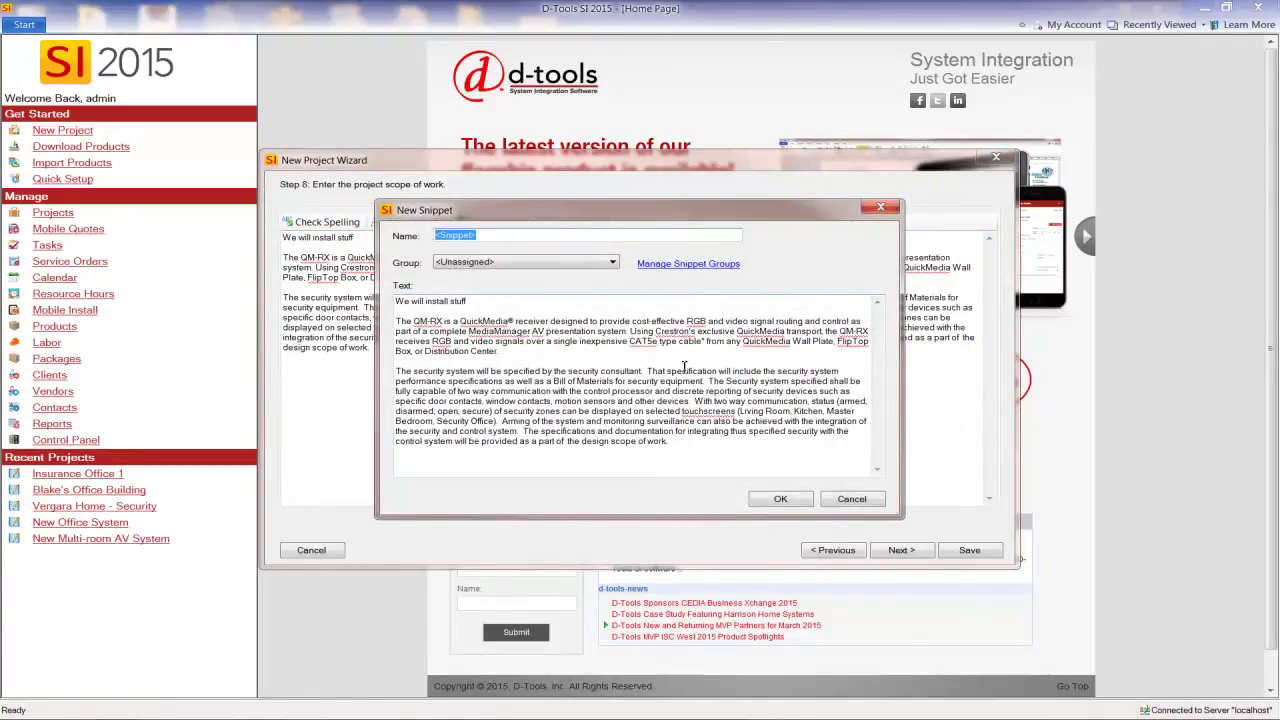
left_click(780, 498)
left_click(896, 550)
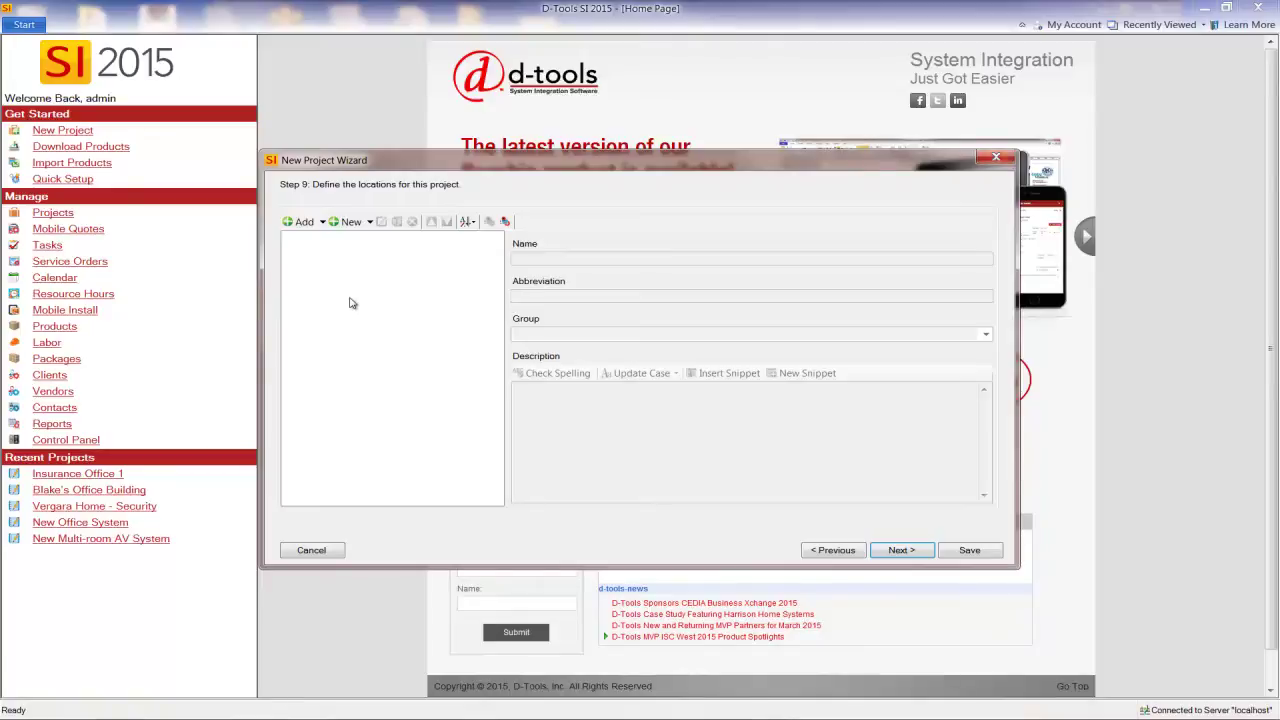
Create the Office Building 1 location with a 1st Floor sub-location
left_click(369, 222)
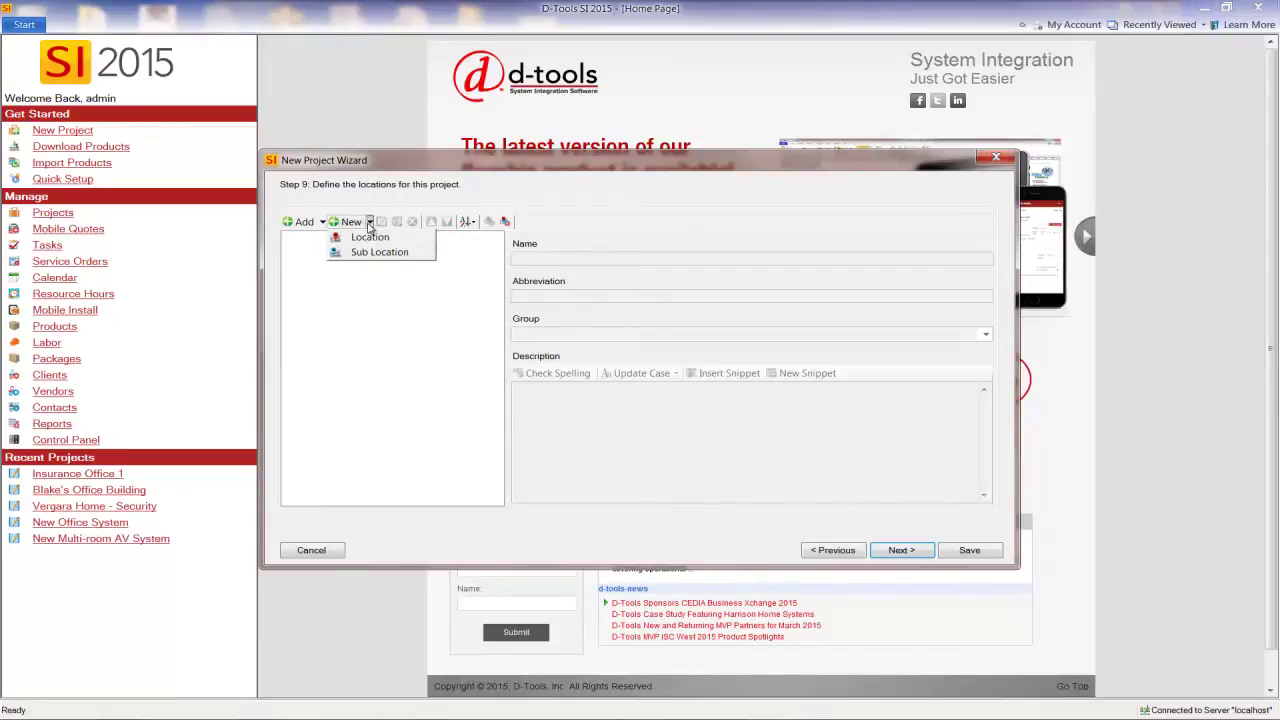
left_click(369, 237)
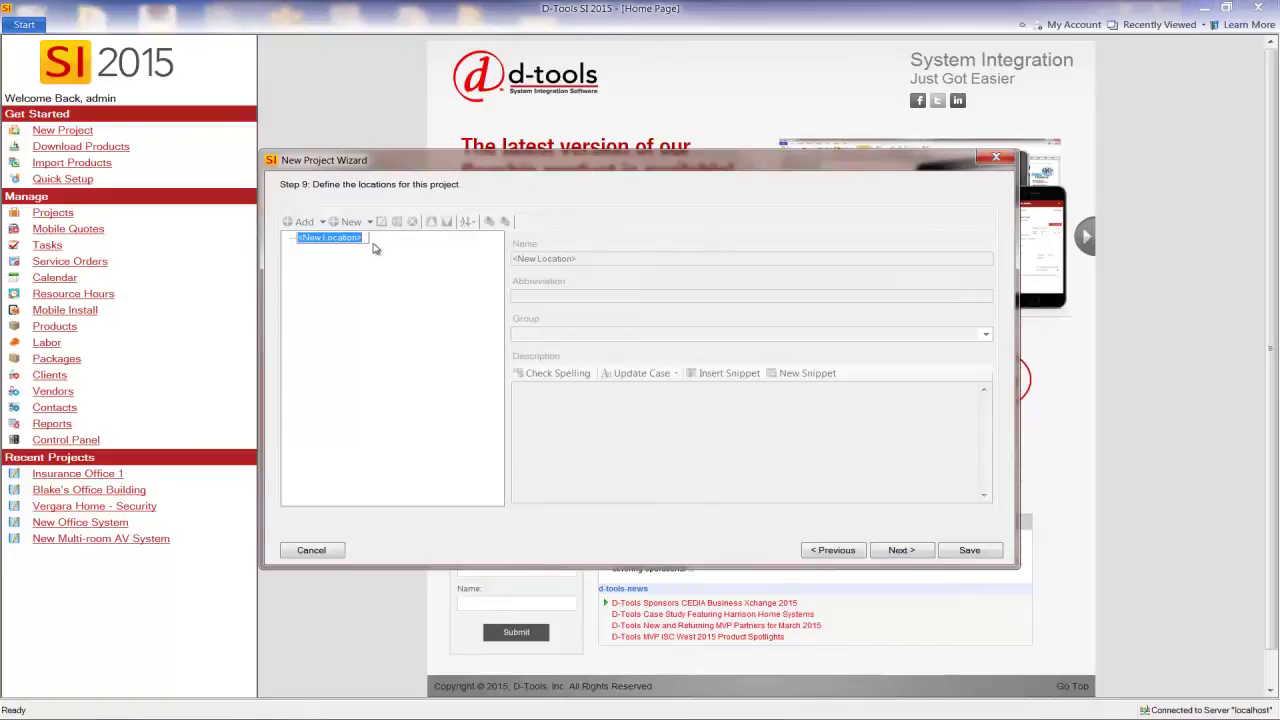
type("Office Building 1")
key("Return")
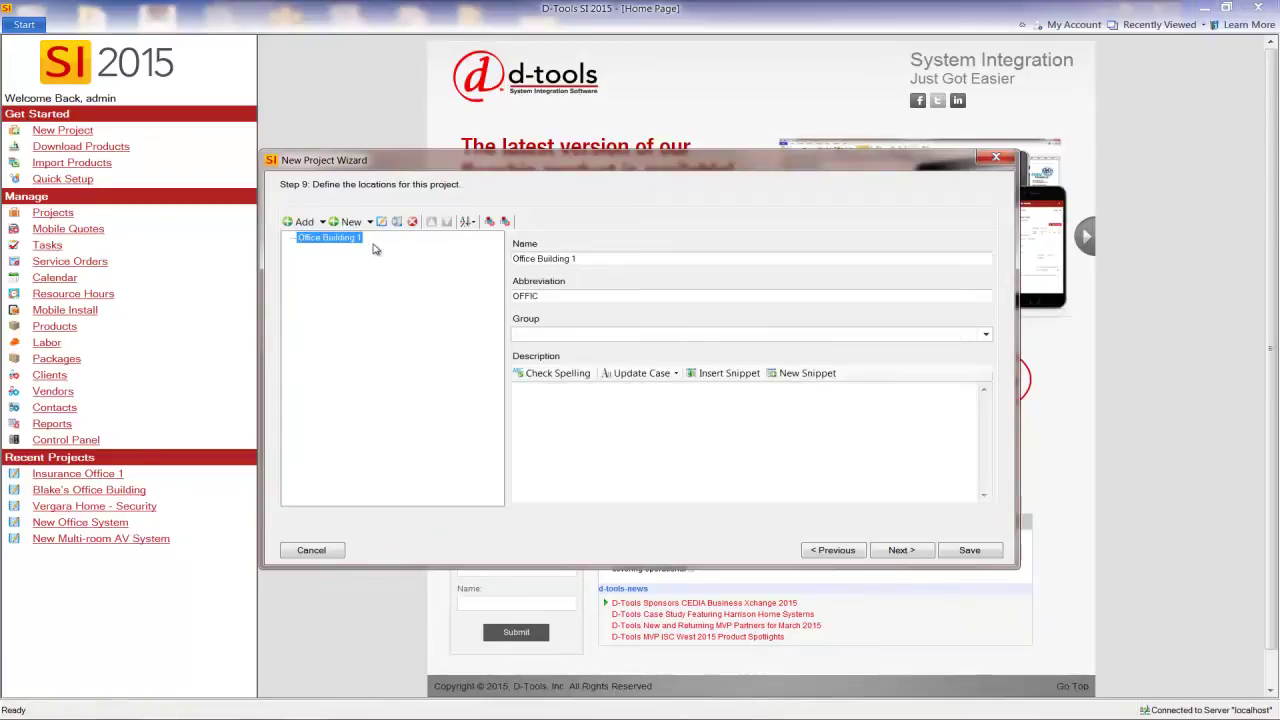
left_click(369, 221)
left_click(374, 253)
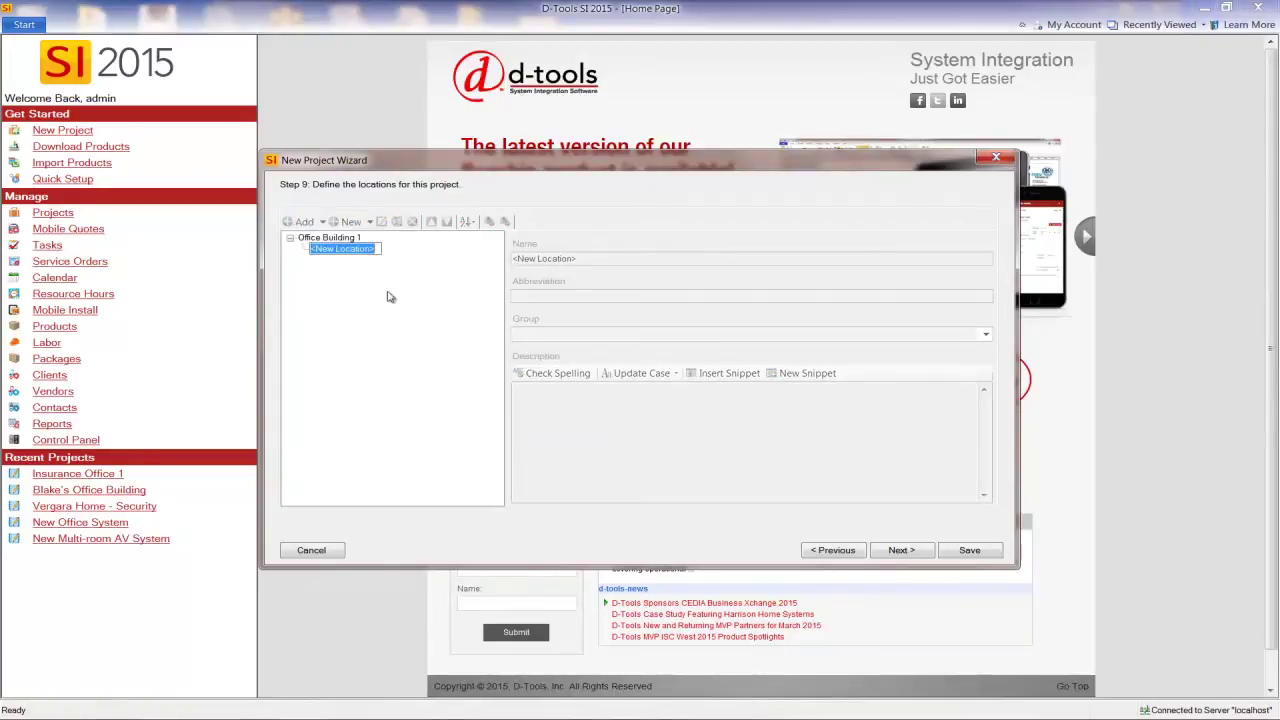
type("1st Floor")
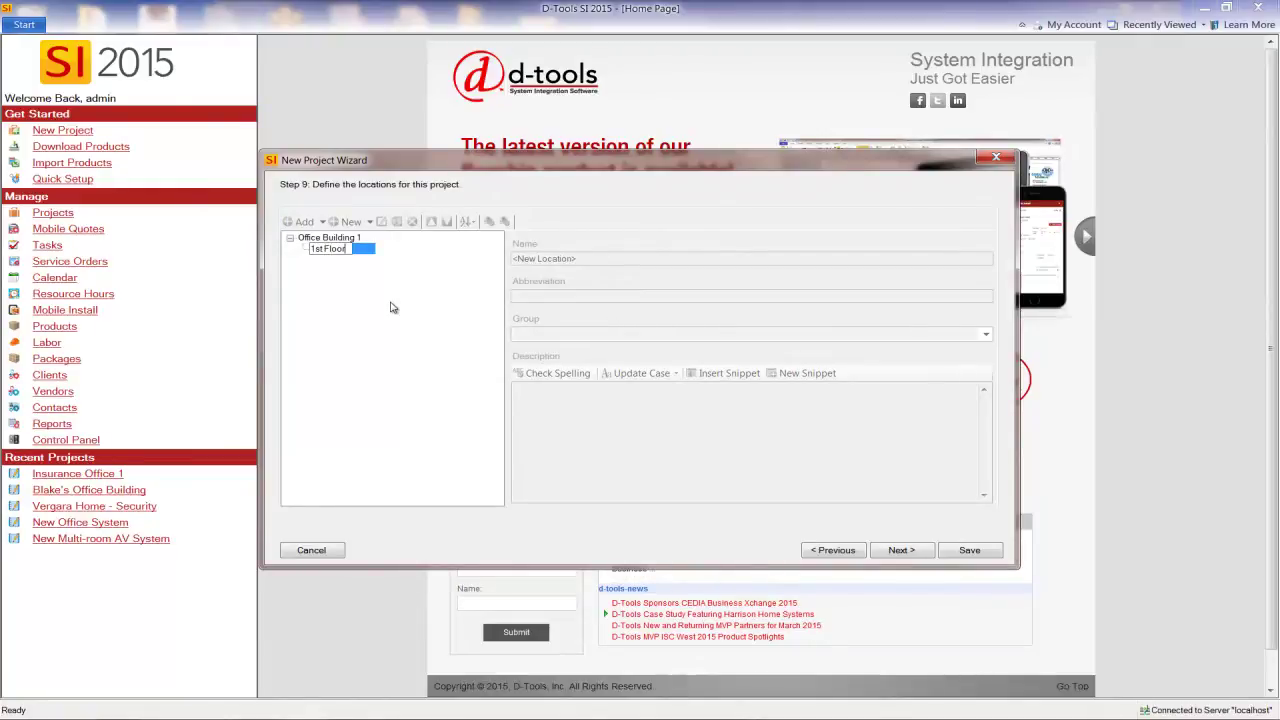
key("Return")
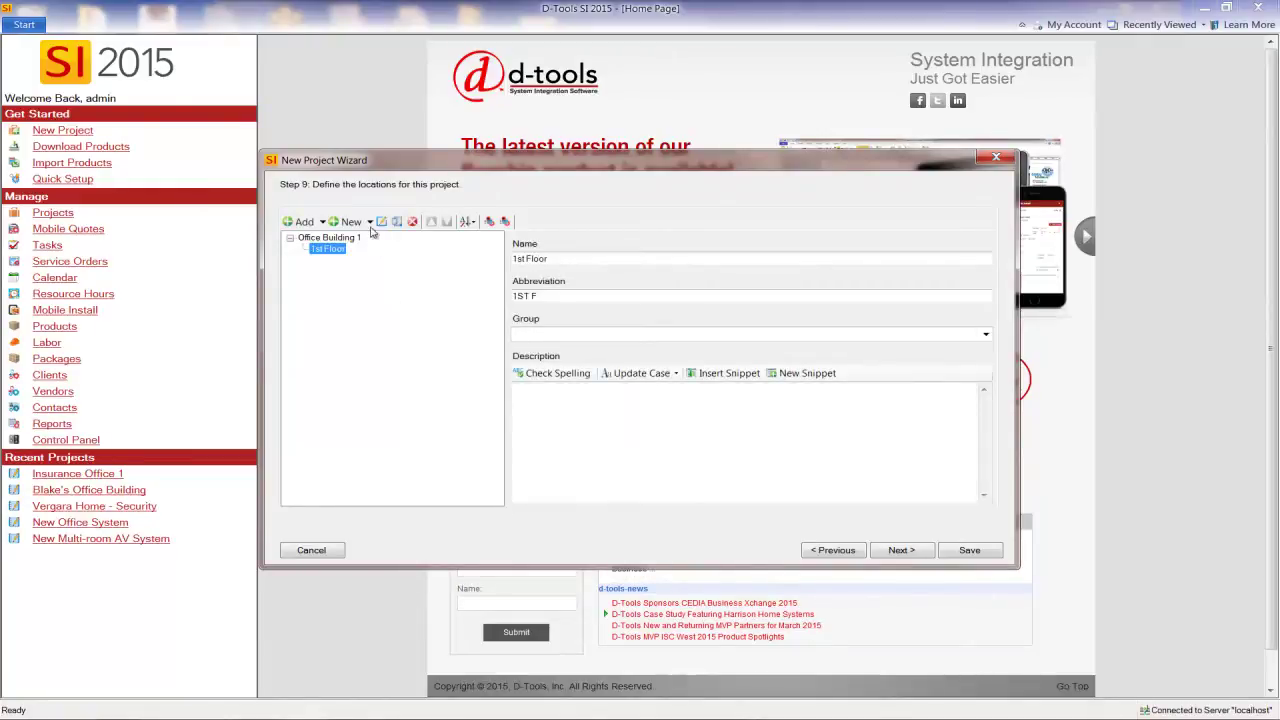
Add Office 101 and Office 102 as rooms under 1st Floor
left_click(369, 221)
left_click(374, 253)
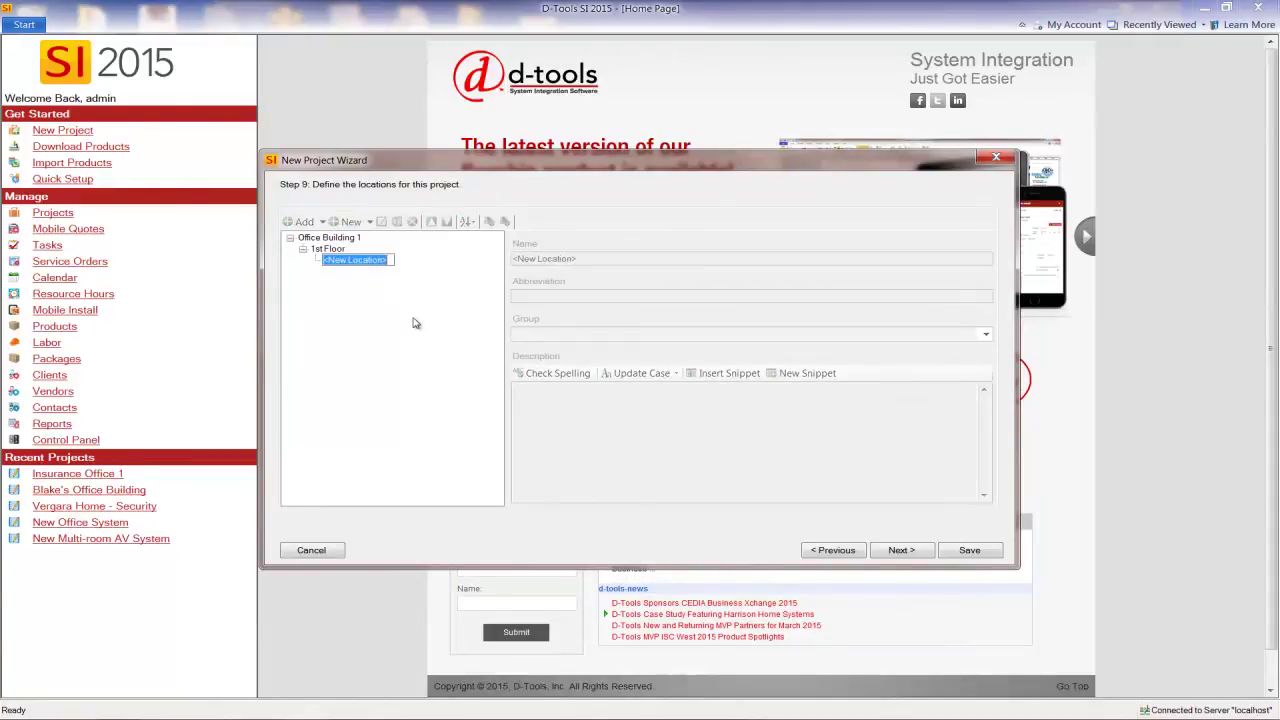
type("Office 101")
key("Return")
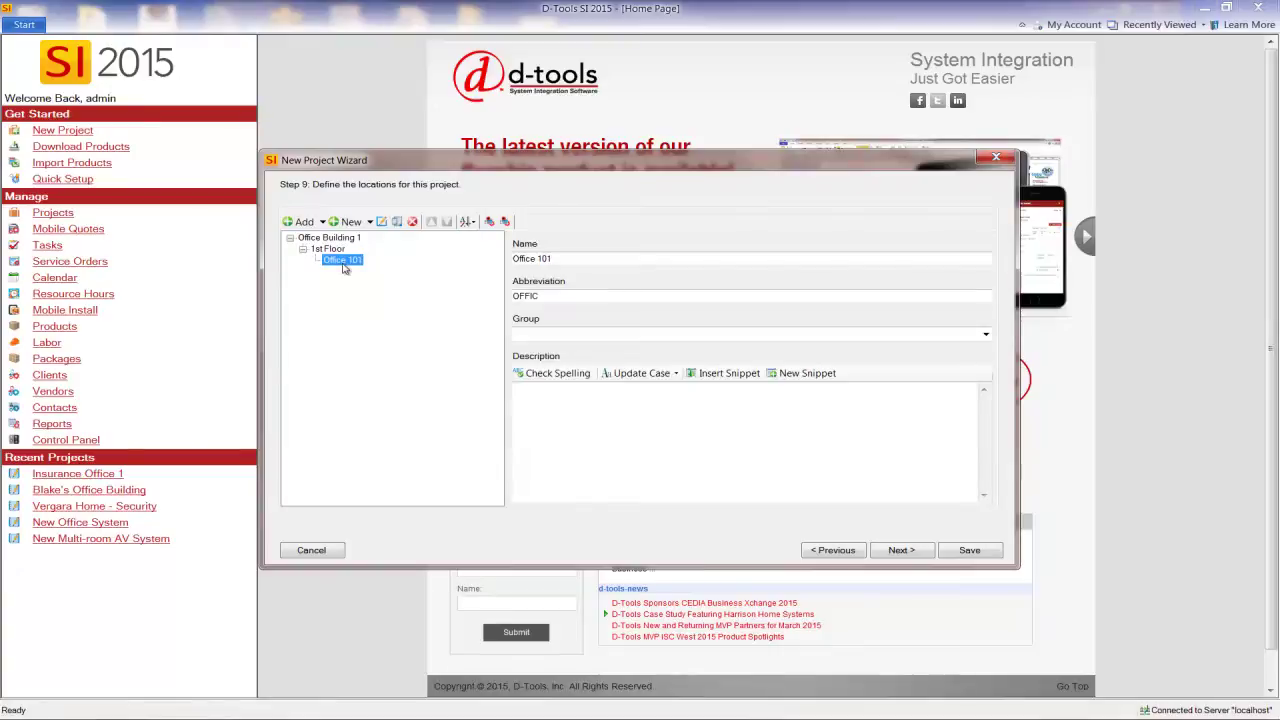
left_click(336, 249)
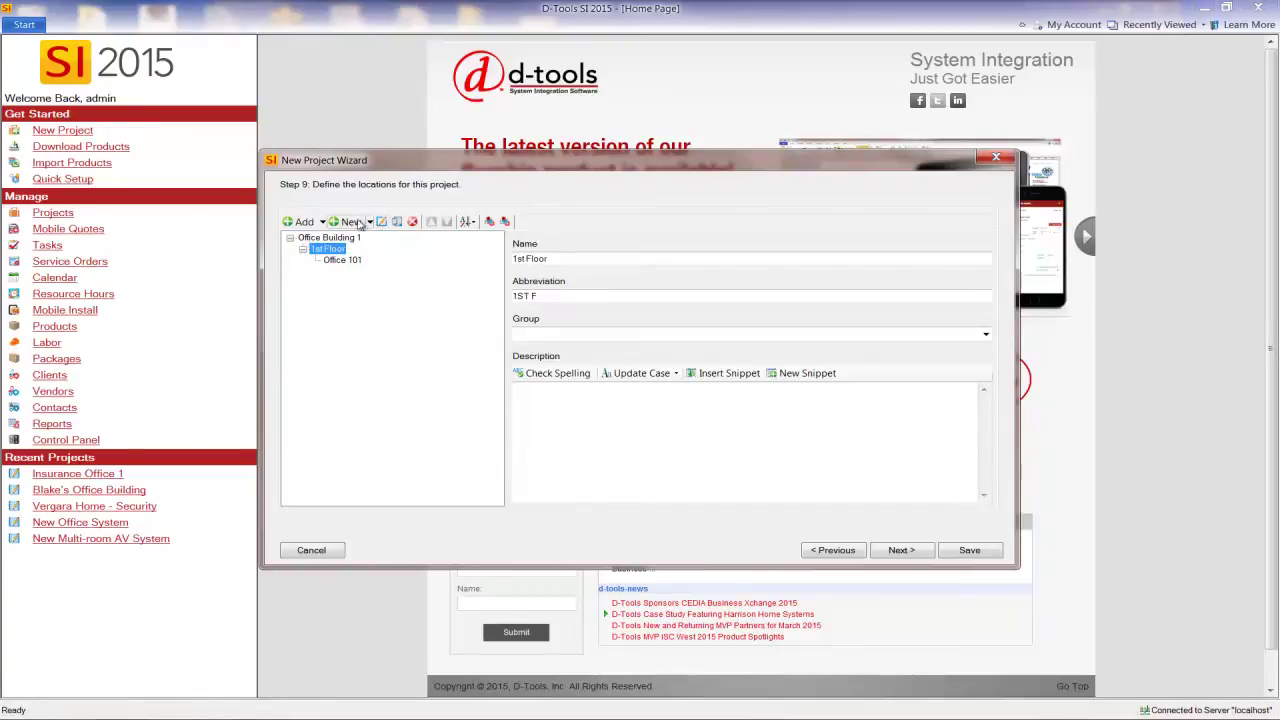
left_click(369, 222)
left_click(379, 253)
key("BackSpace")
type("Office 102")
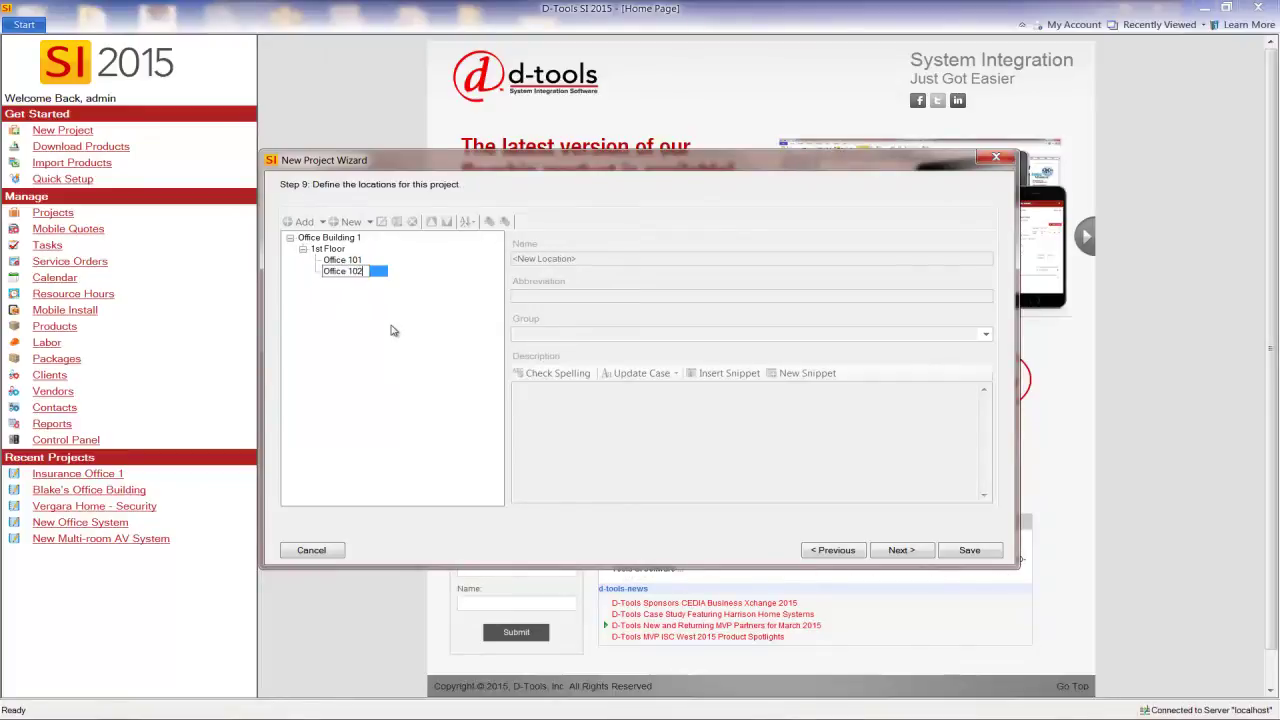
key("Return")
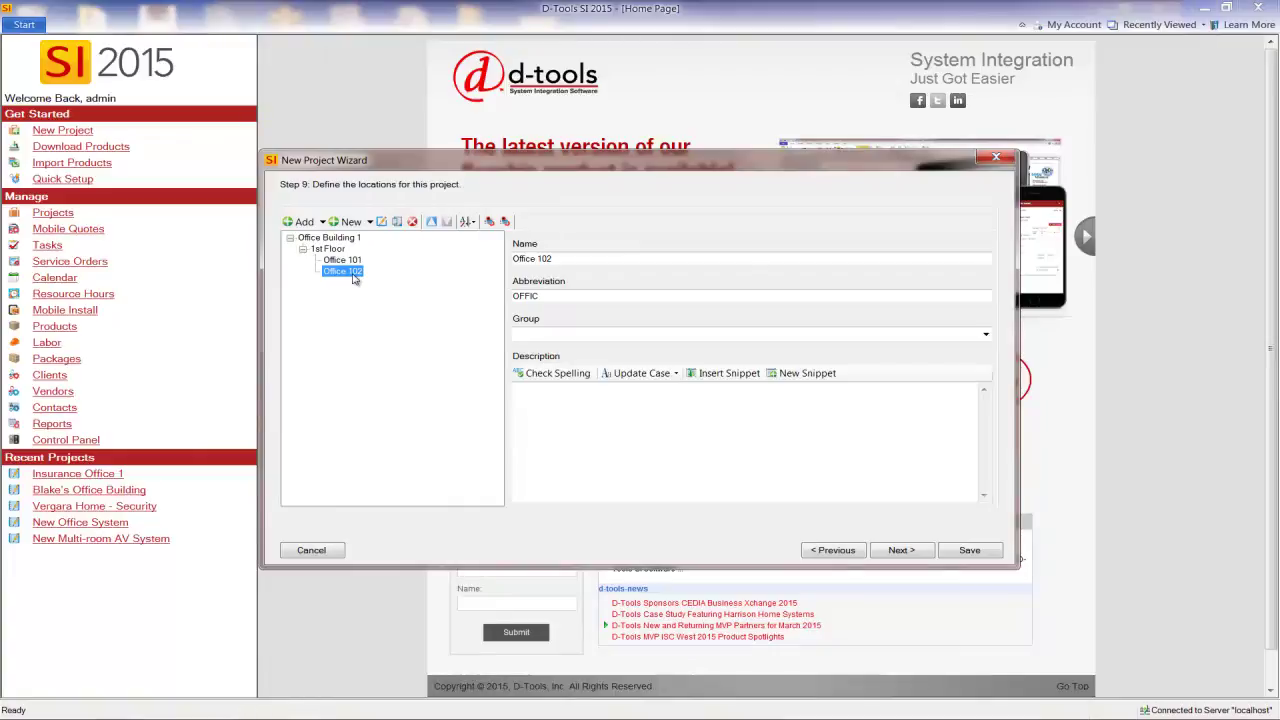
Fill Office 101's description with the AV System snippet, removing the 'We will install stuff' line
left_click(350, 261)
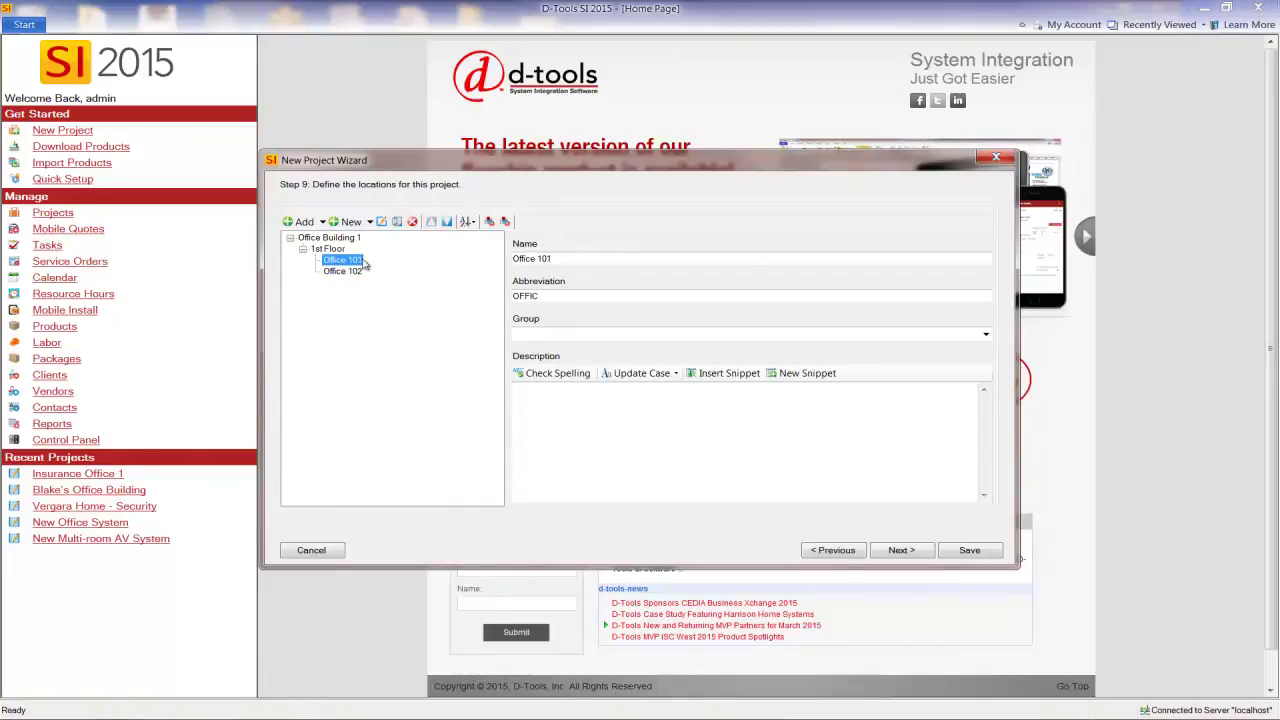
left_click(733, 374)
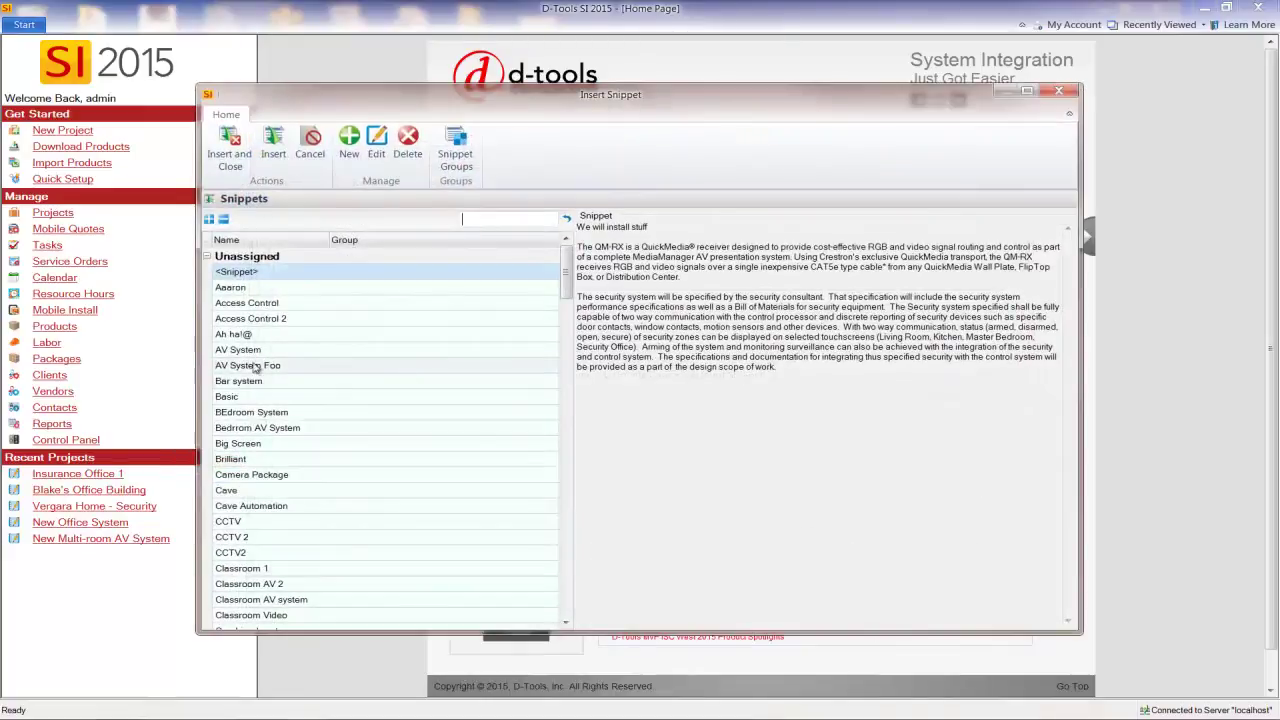
left_click(250, 350)
left_click(226, 147)
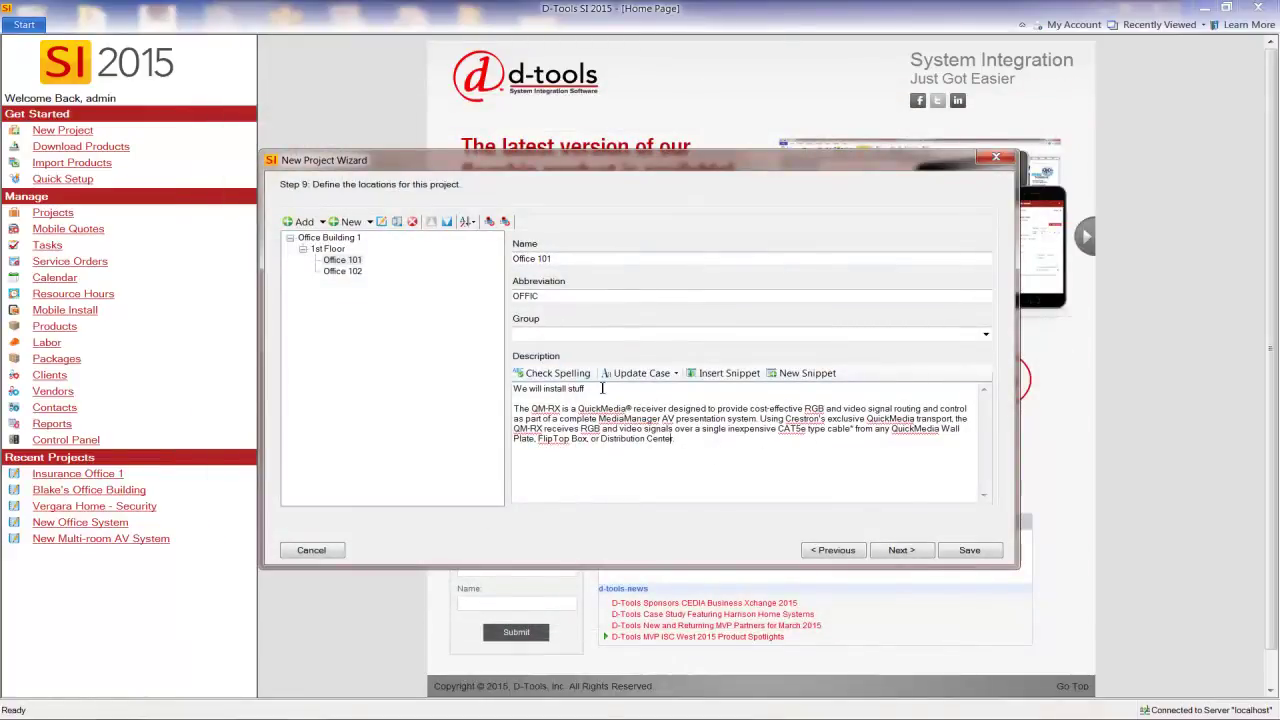
left_click_drag(585, 389, 510, 389)
key("BackSpace")
key("Delete")
key("Delete")
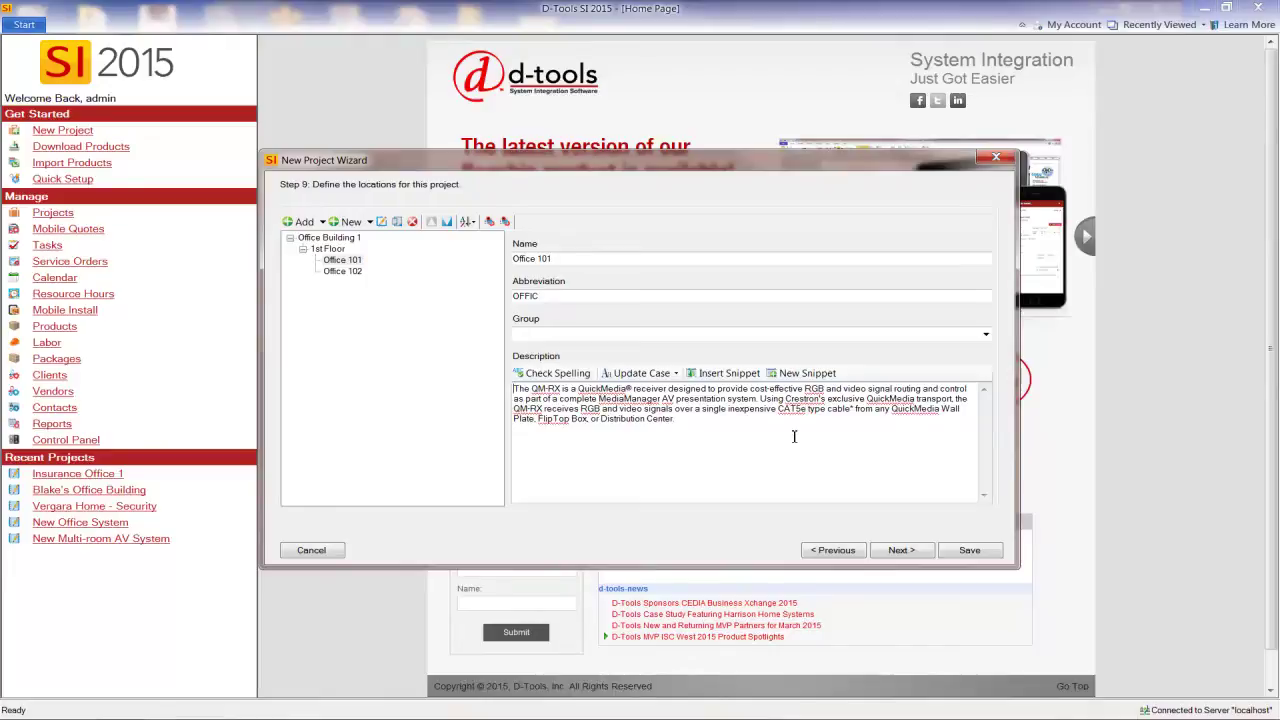
left_click(899, 550)
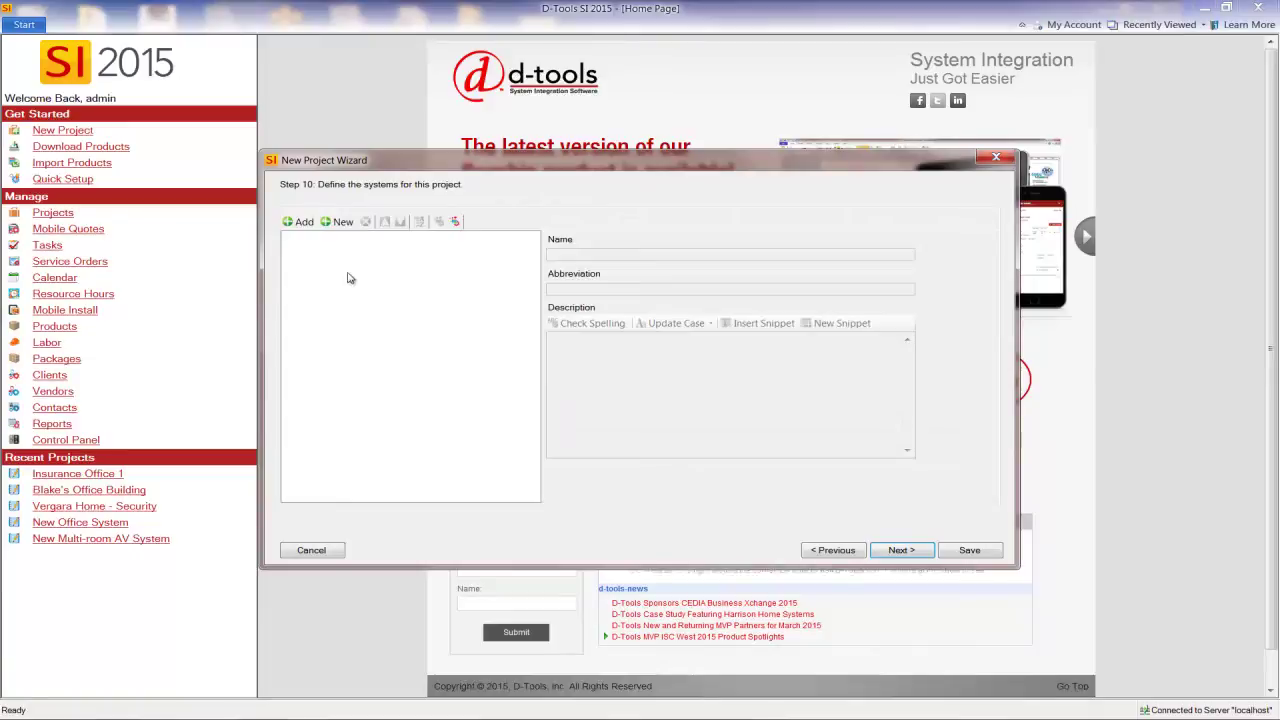
Add CCTV, Control Systems, Housewide Audio Video Systems and Voice Video & Data Systems to the project
left_click(303, 222)
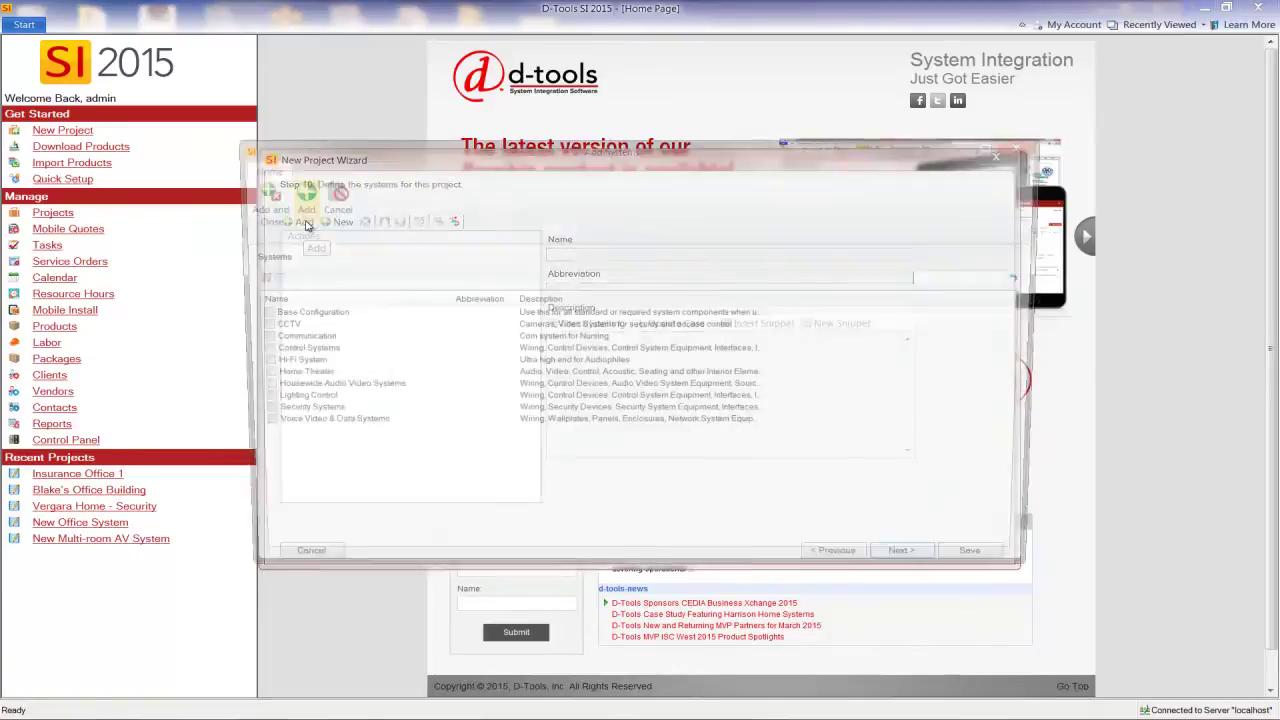
left_click(251, 326)
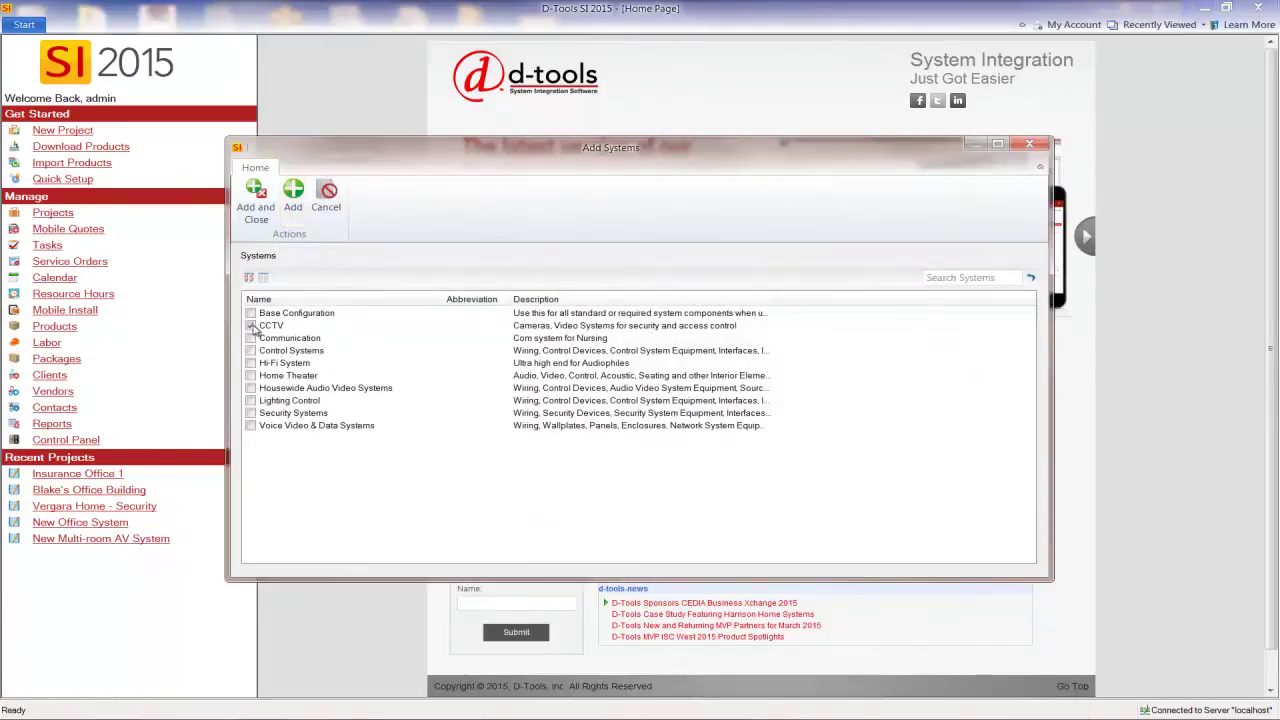
left_click(251, 351)
left_click(251, 388)
left_click(251, 426)
left_click(256, 198)
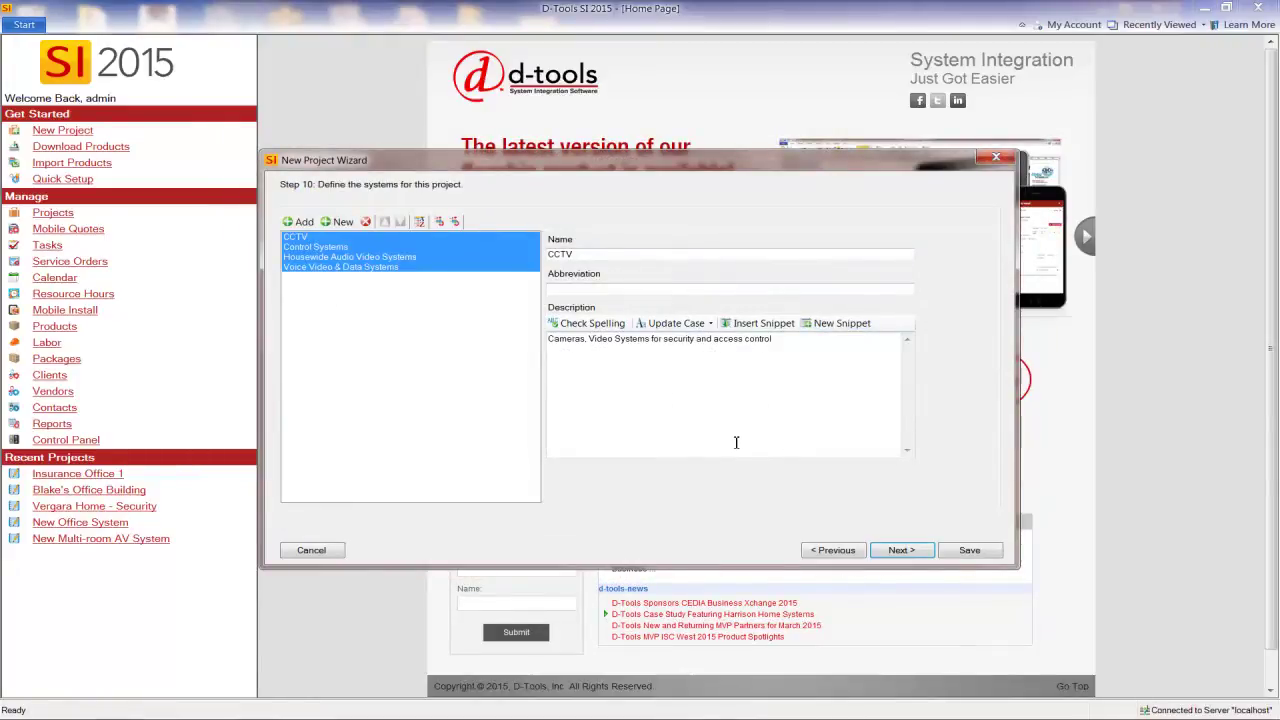
left_click(888, 547)
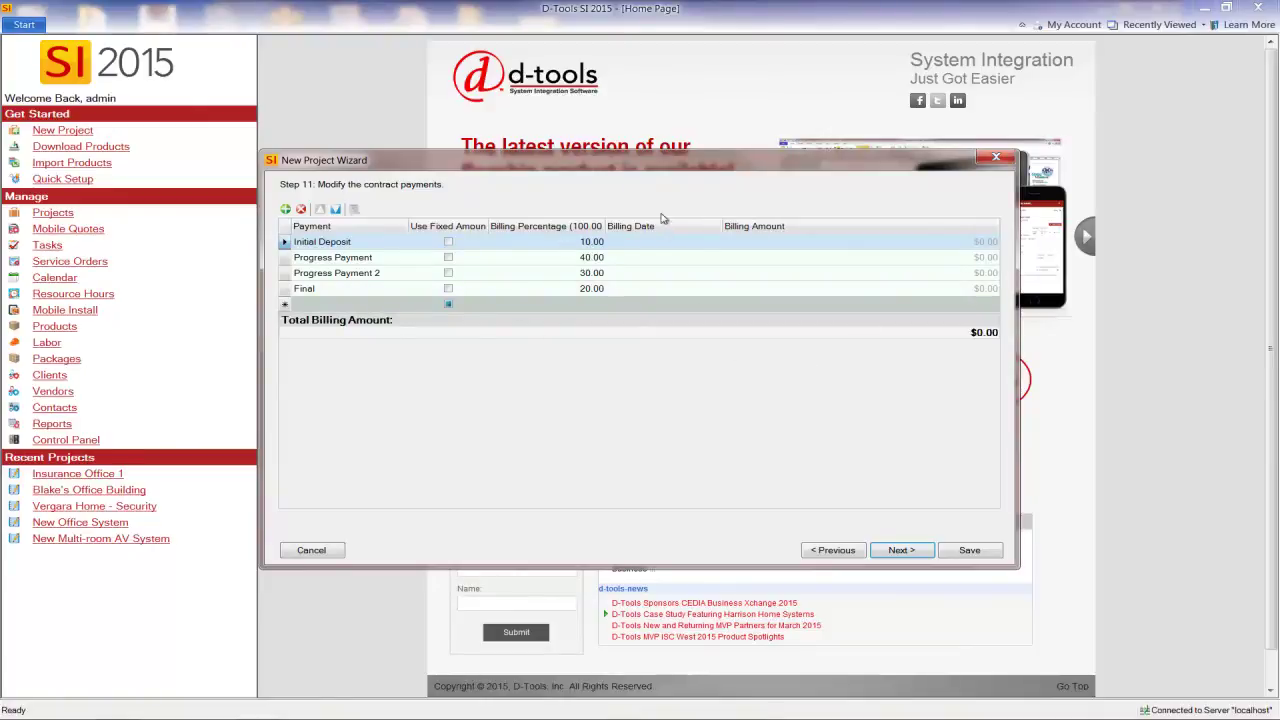
Save the Acme Insurance Office Building 1 project and finish the New Project Wizard
left_click(966, 551)
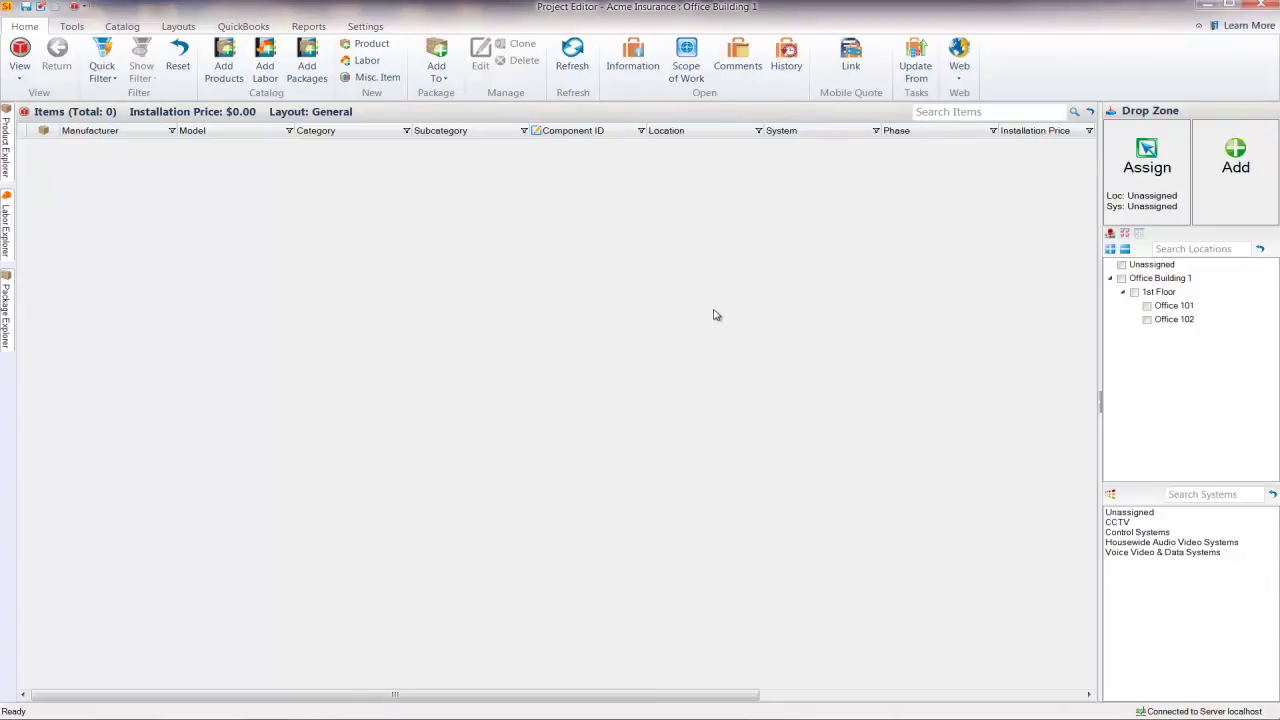
Target Office 101 and Office 102 under Housewide Audio Video Systems for new product items
left_click(1147, 306)
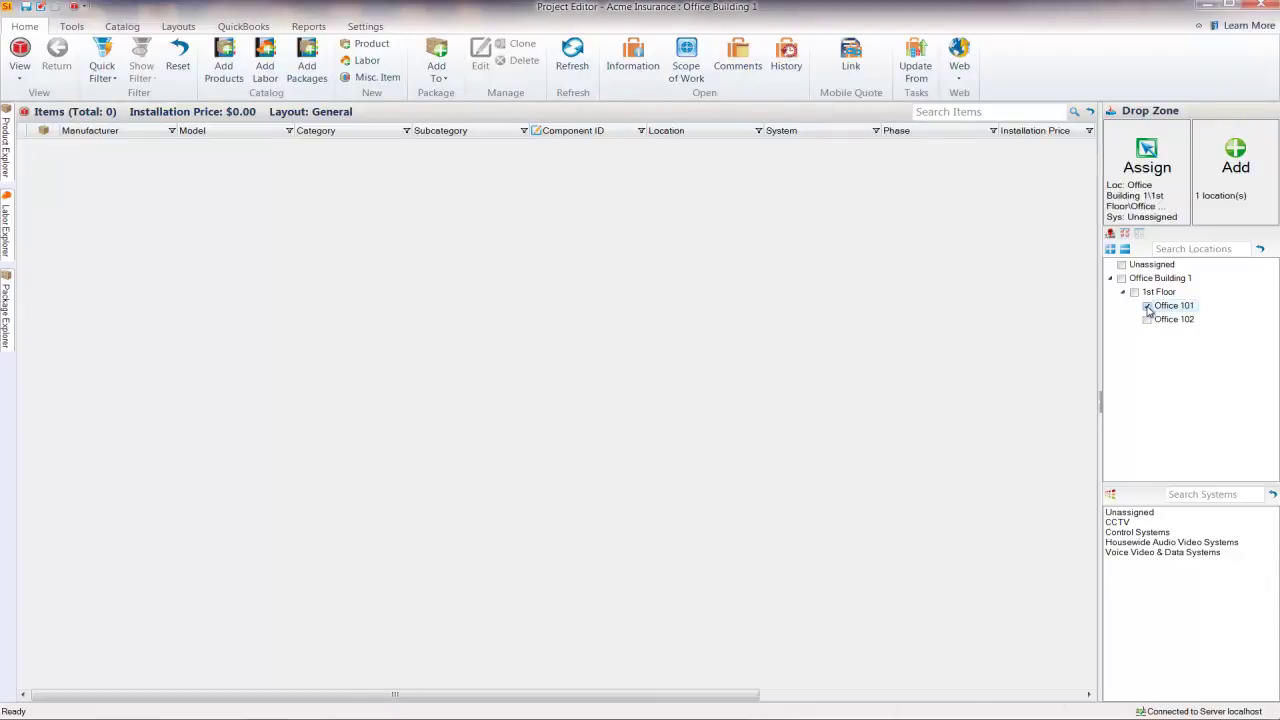
left_click(1147, 306)
left_click(1136, 533)
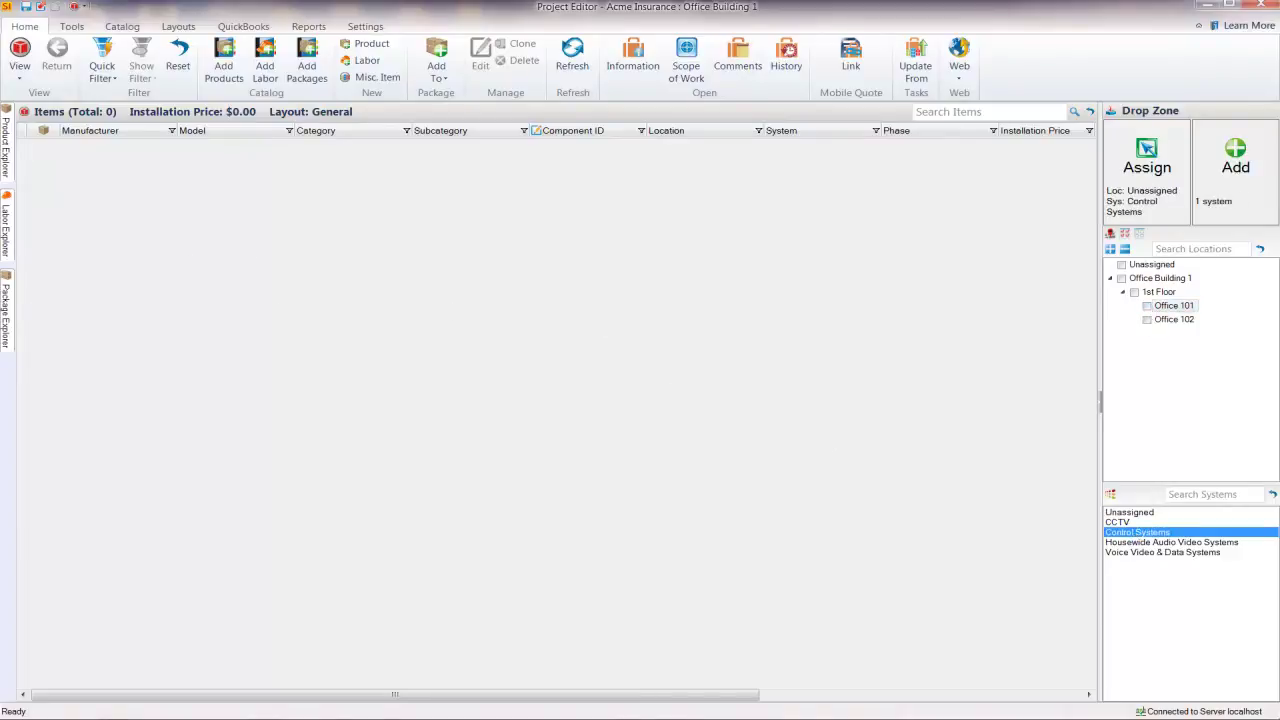
left_click(1147, 306)
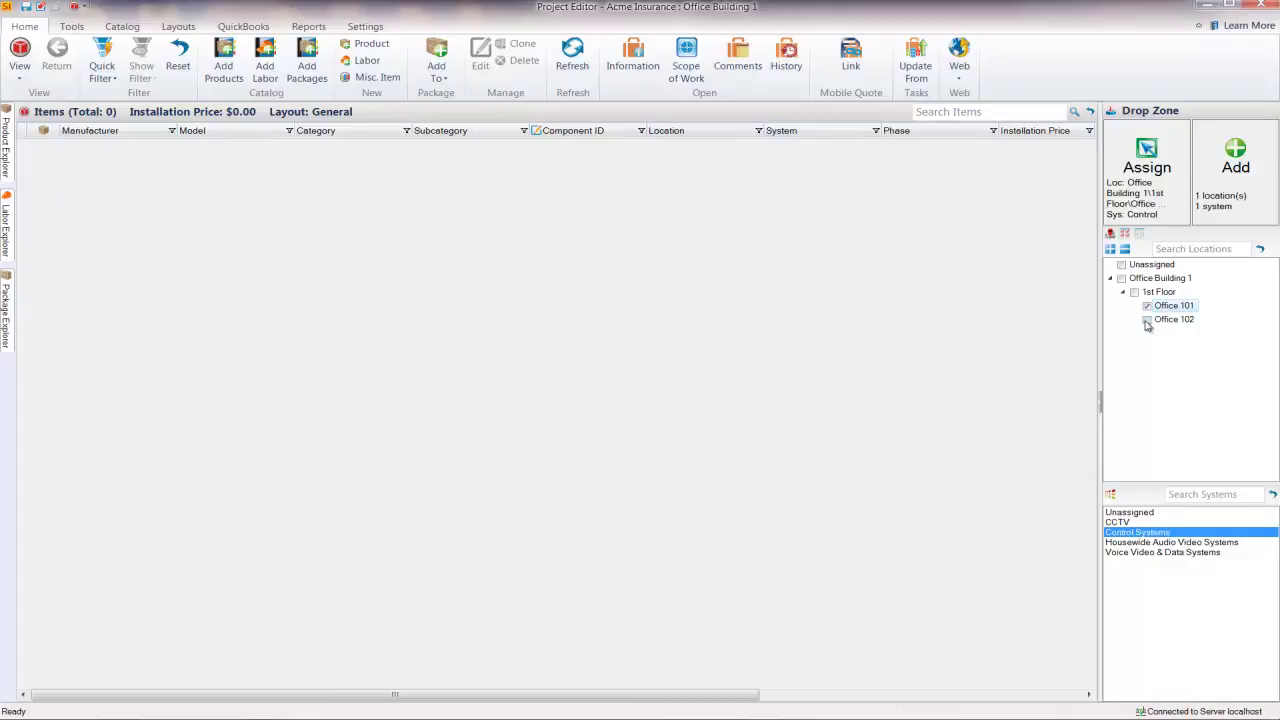
left_click(1147, 320)
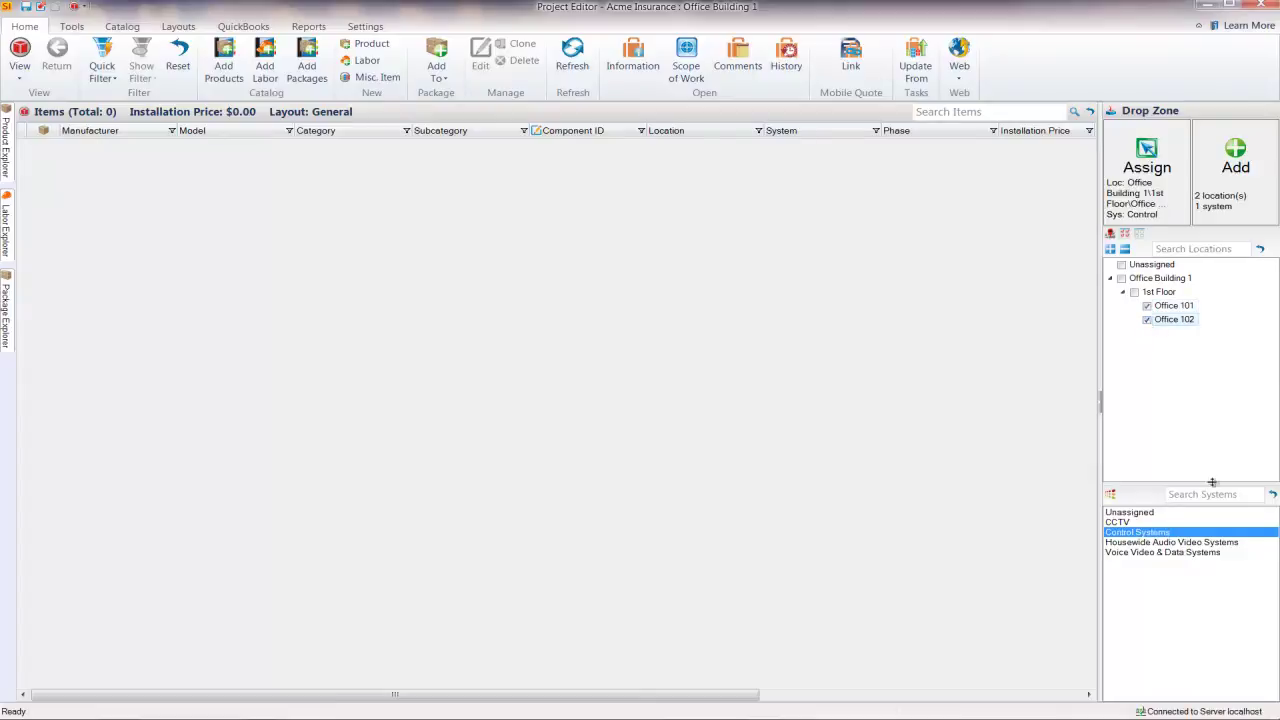
left_click(1160, 543)
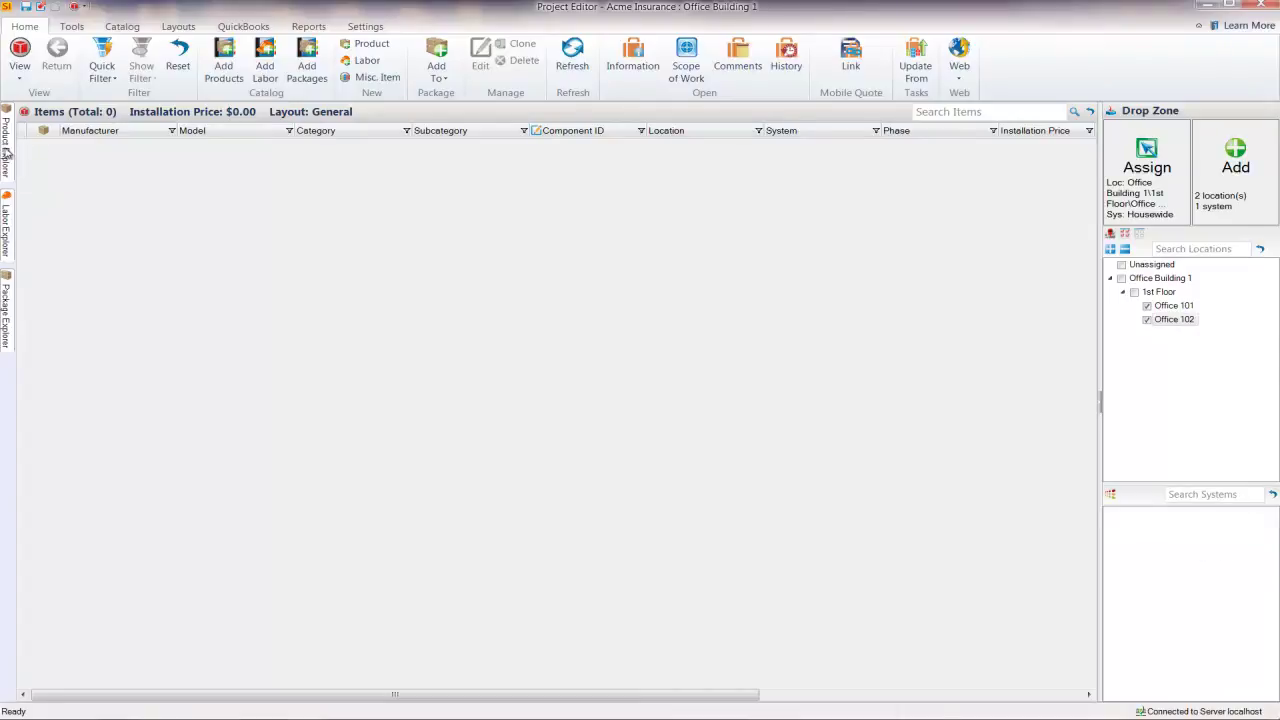
left_click(7, 150)
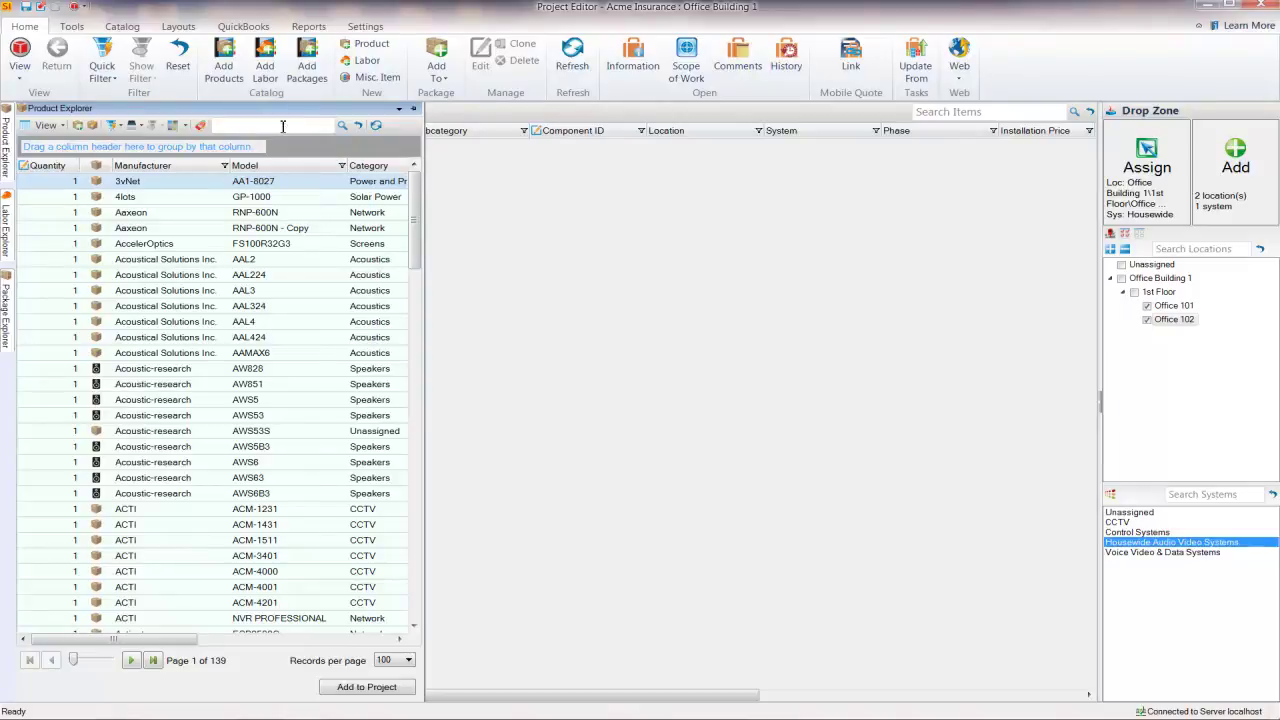
Search the catalogue for Jbl and add two CONTROL 24CT speakers to the project
left_click(283, 126)
type("Jbl")
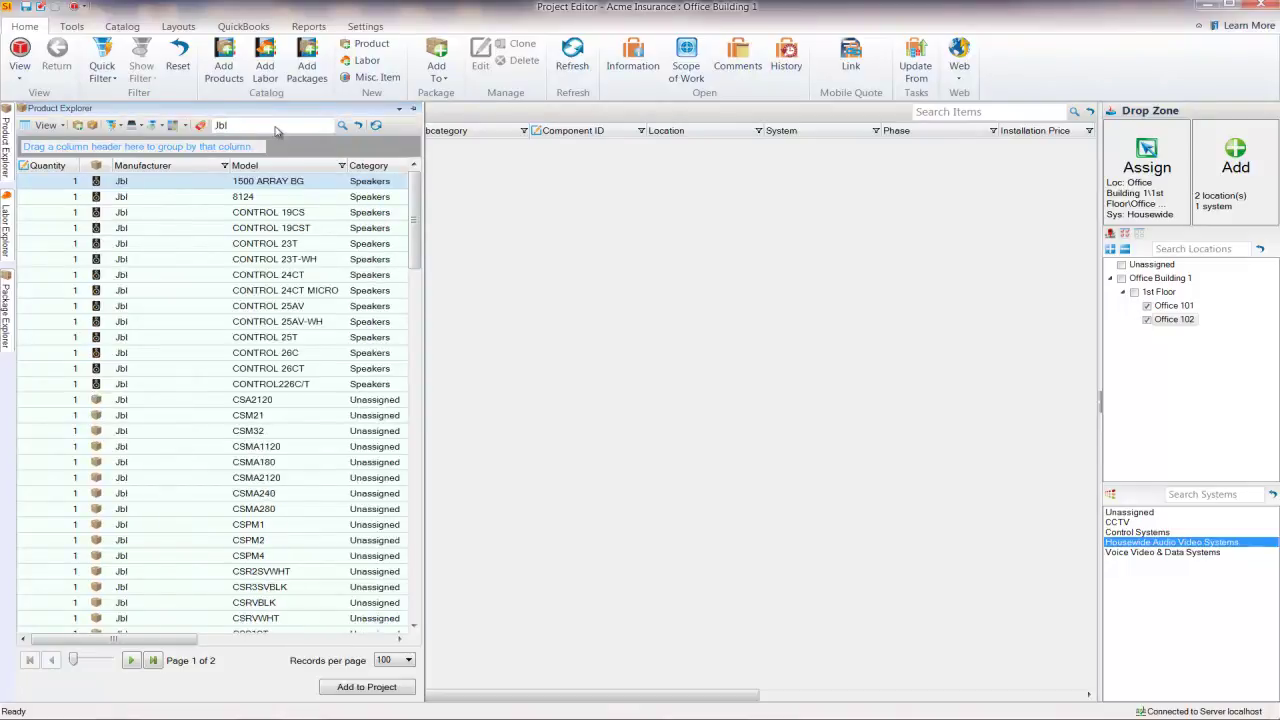
left_click(78, 278)
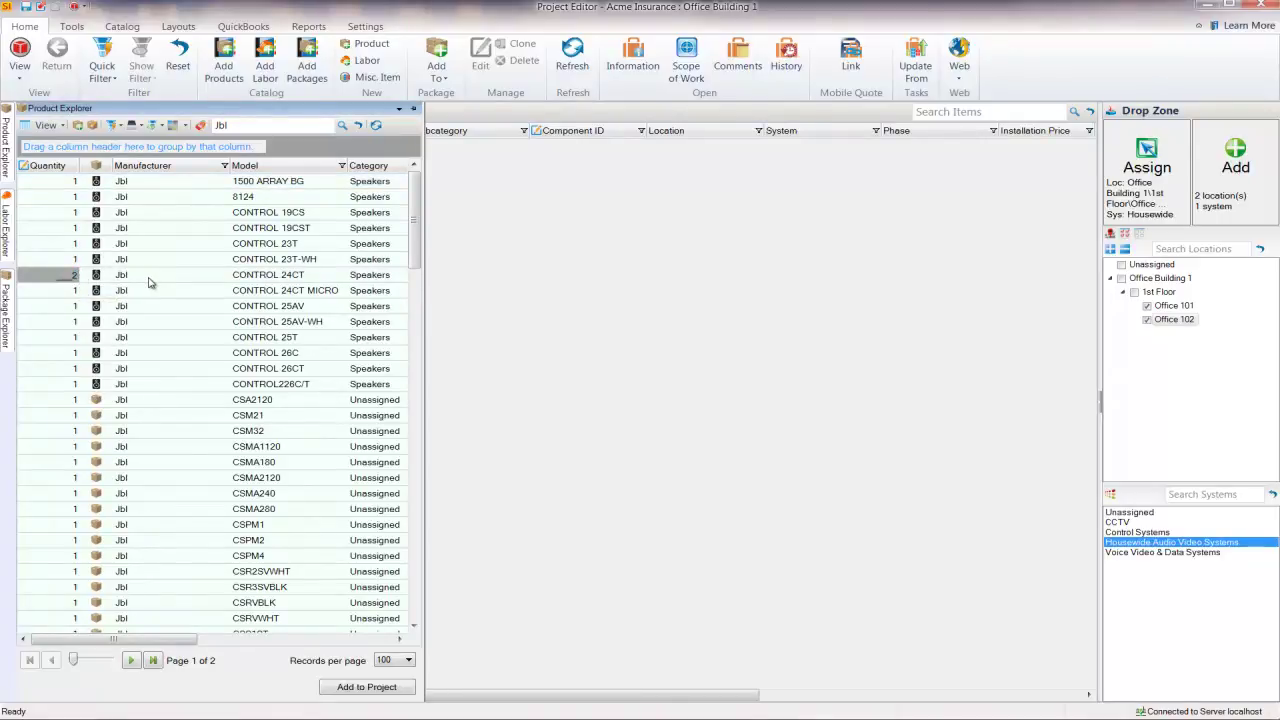
left_click_drag(147, 278, 591, 325)
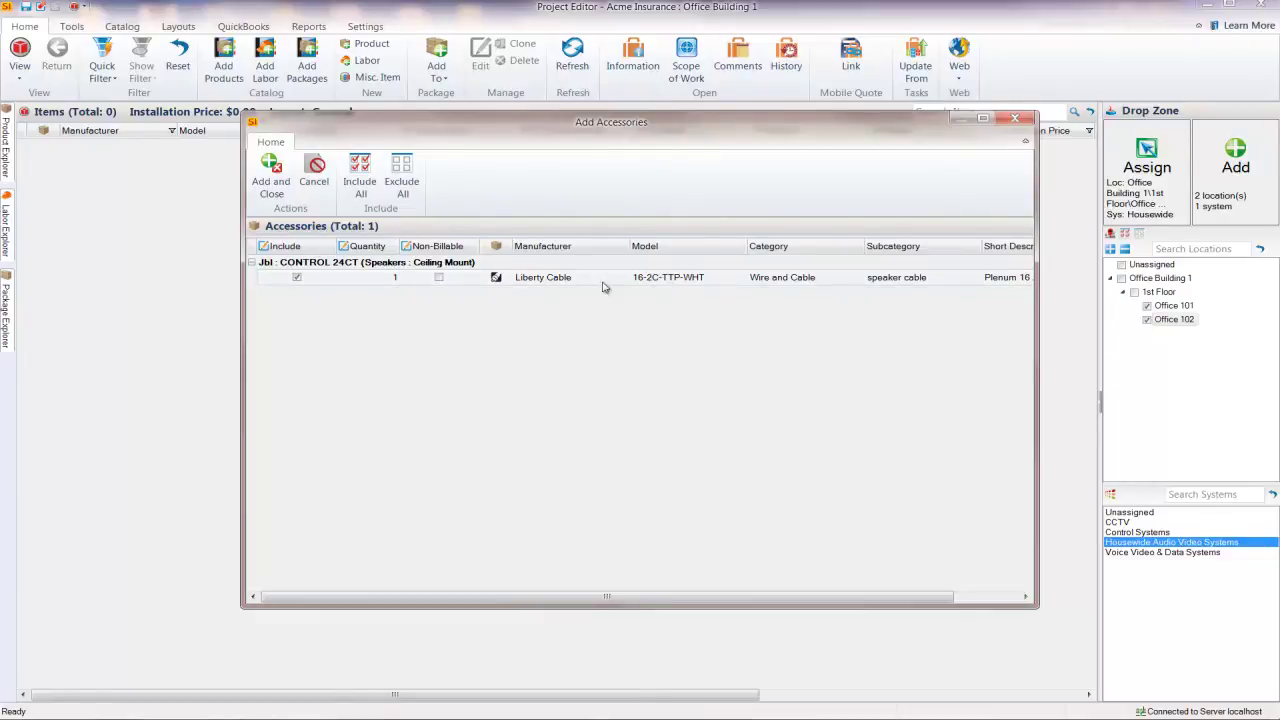
Include the Liberty Cable accessory with Audio HE as head end and 150 feet length
left_click(285, 190)
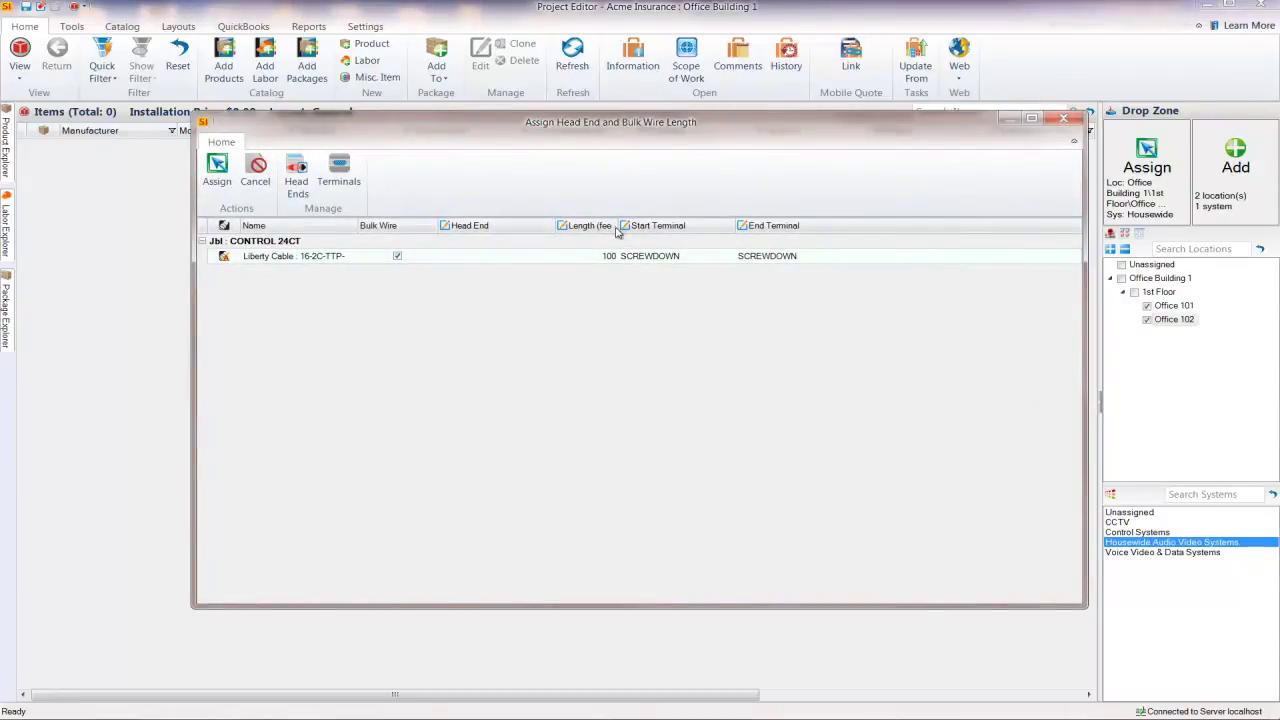
left_click_drag(620, 227, 640, 227)
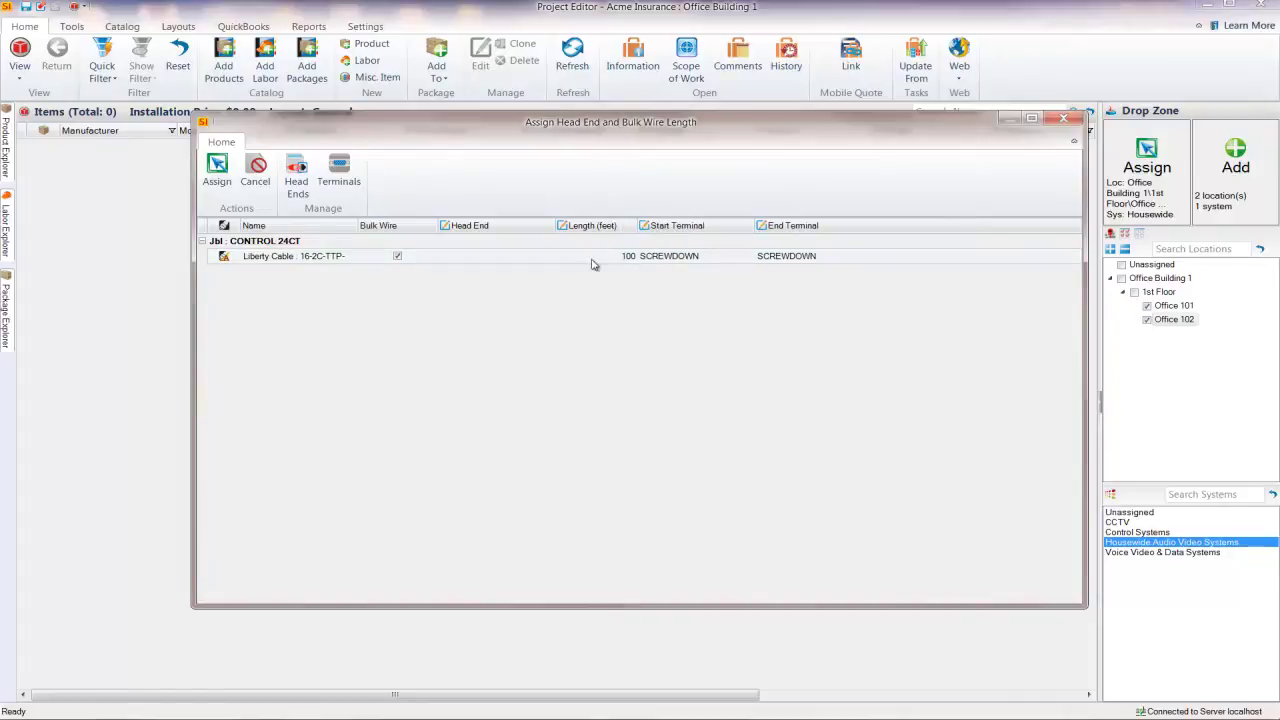
left_click(514, 257)
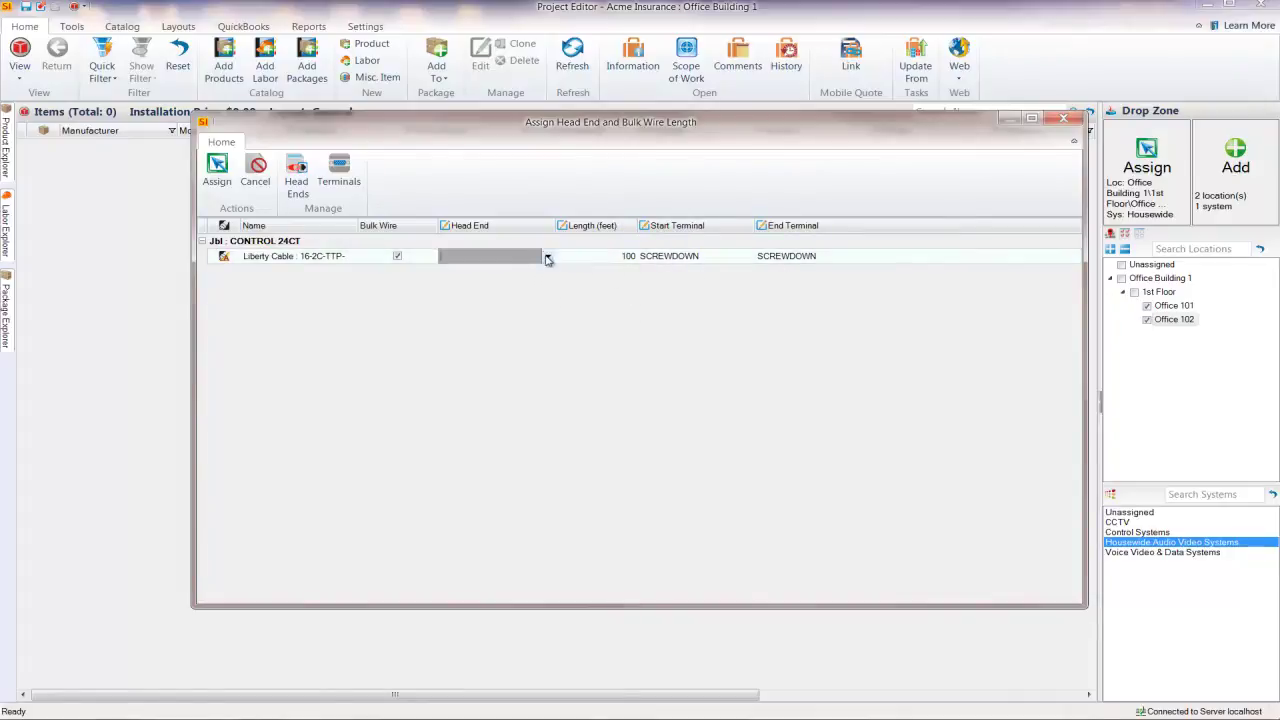
left_click(548, 258)
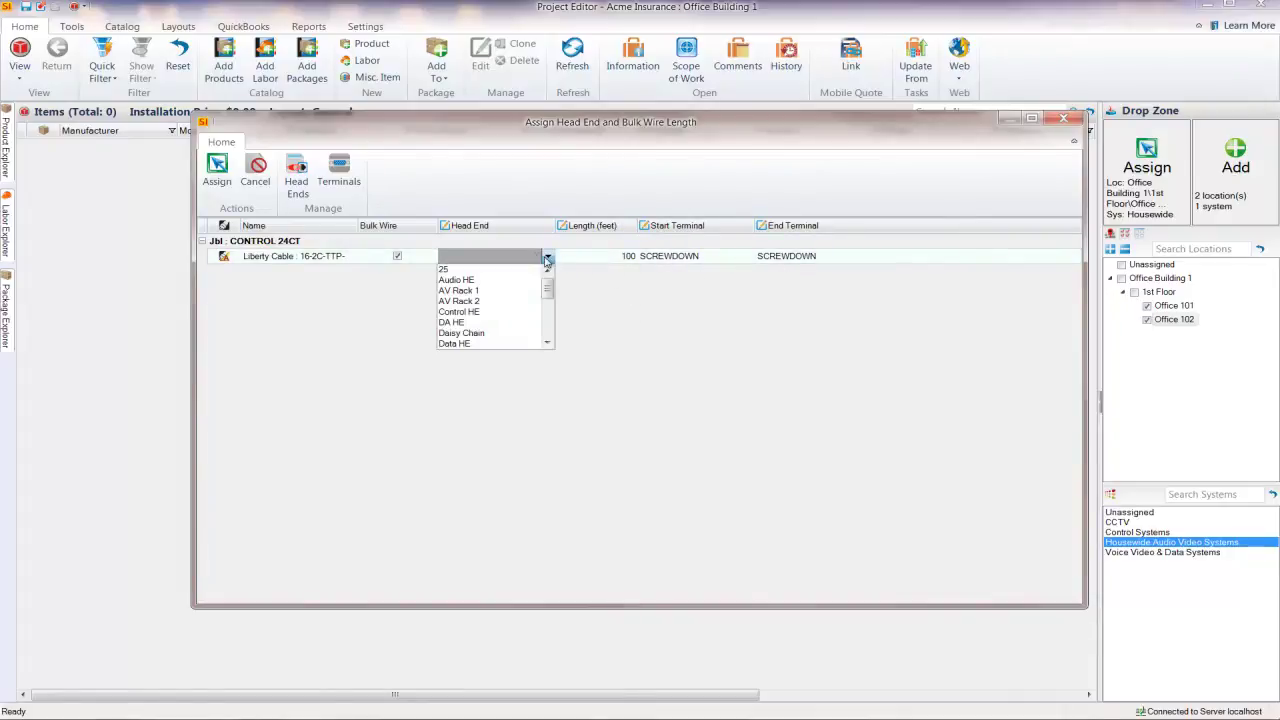
left_click(502, 281)
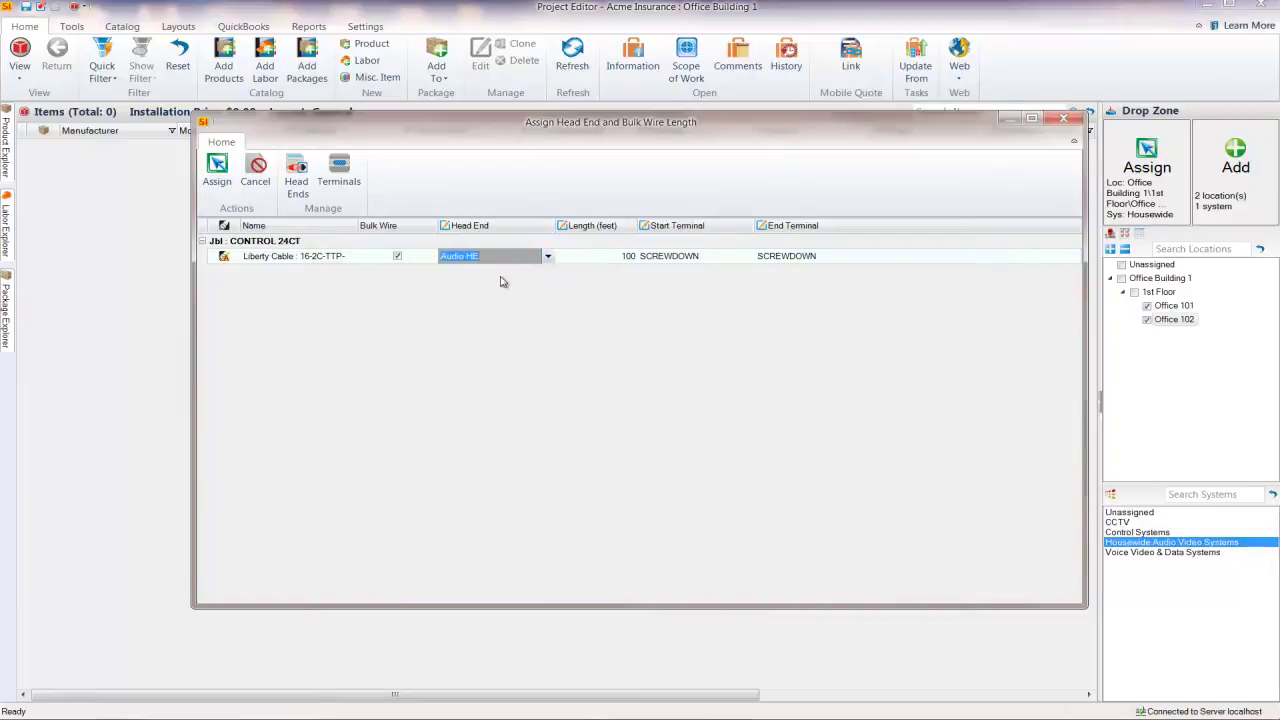
left_click(619, 262)
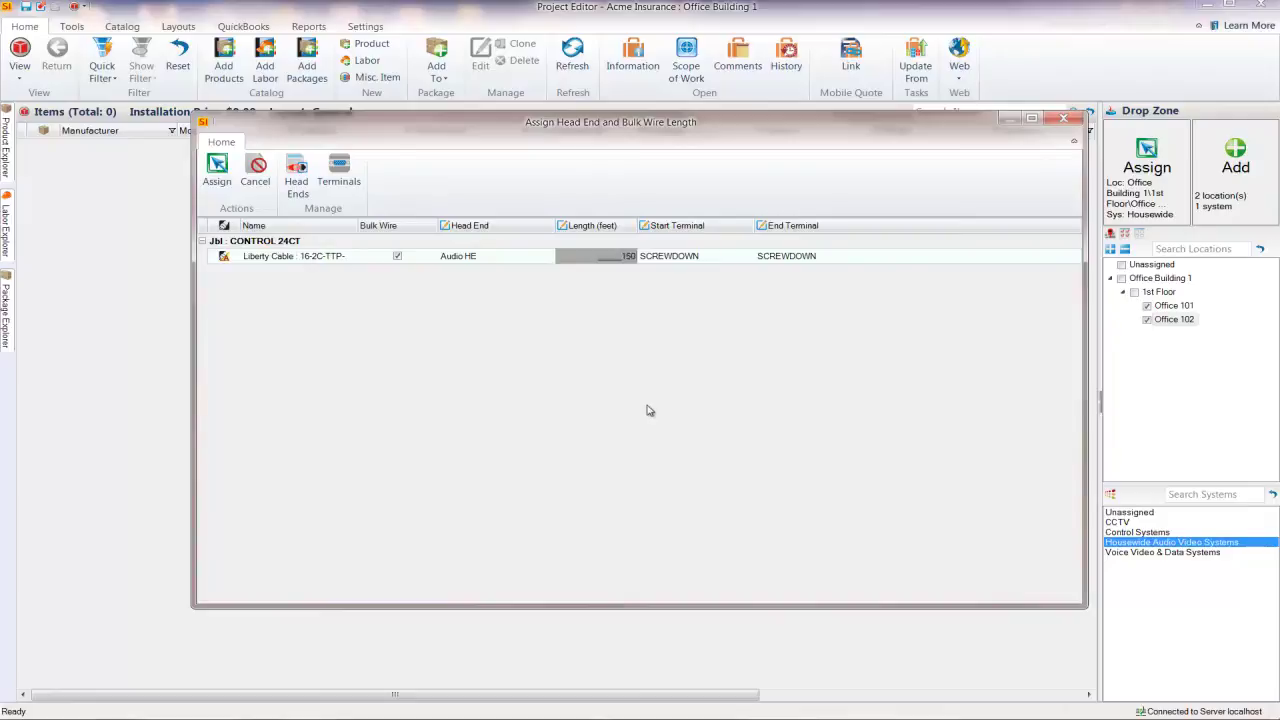
type("150")
left_click(217, 172)
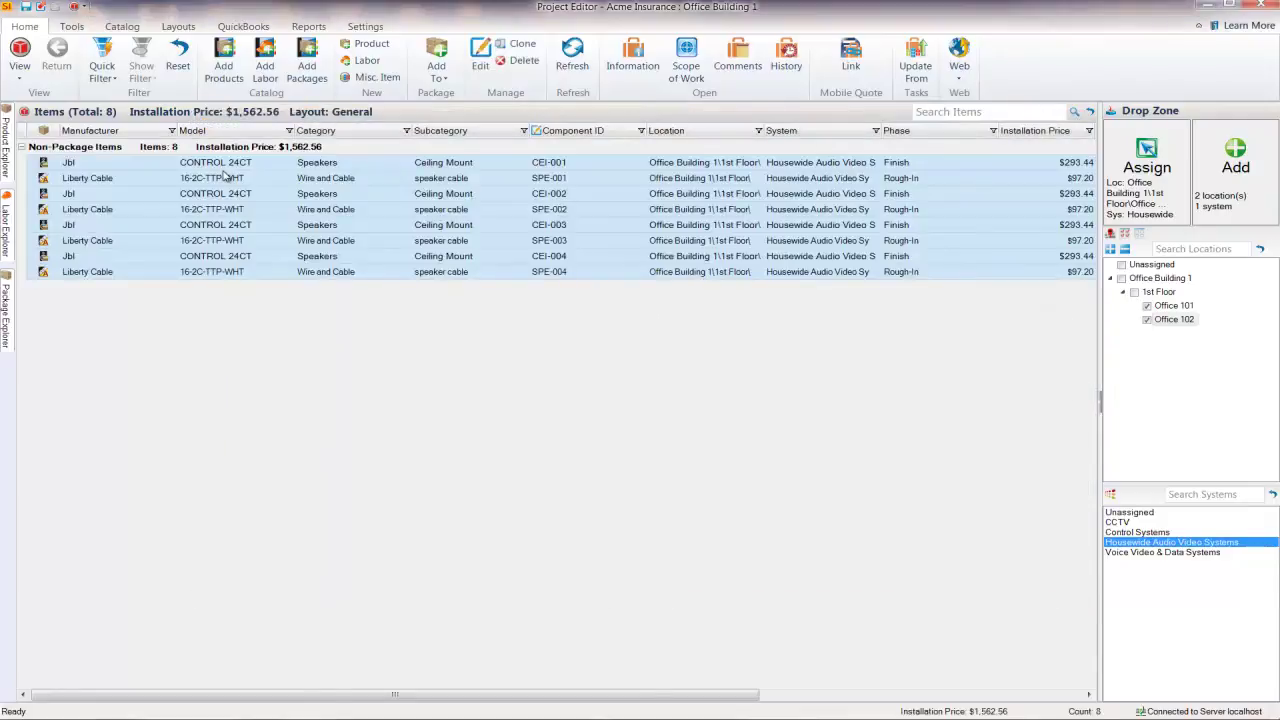
left_click(601, 162)
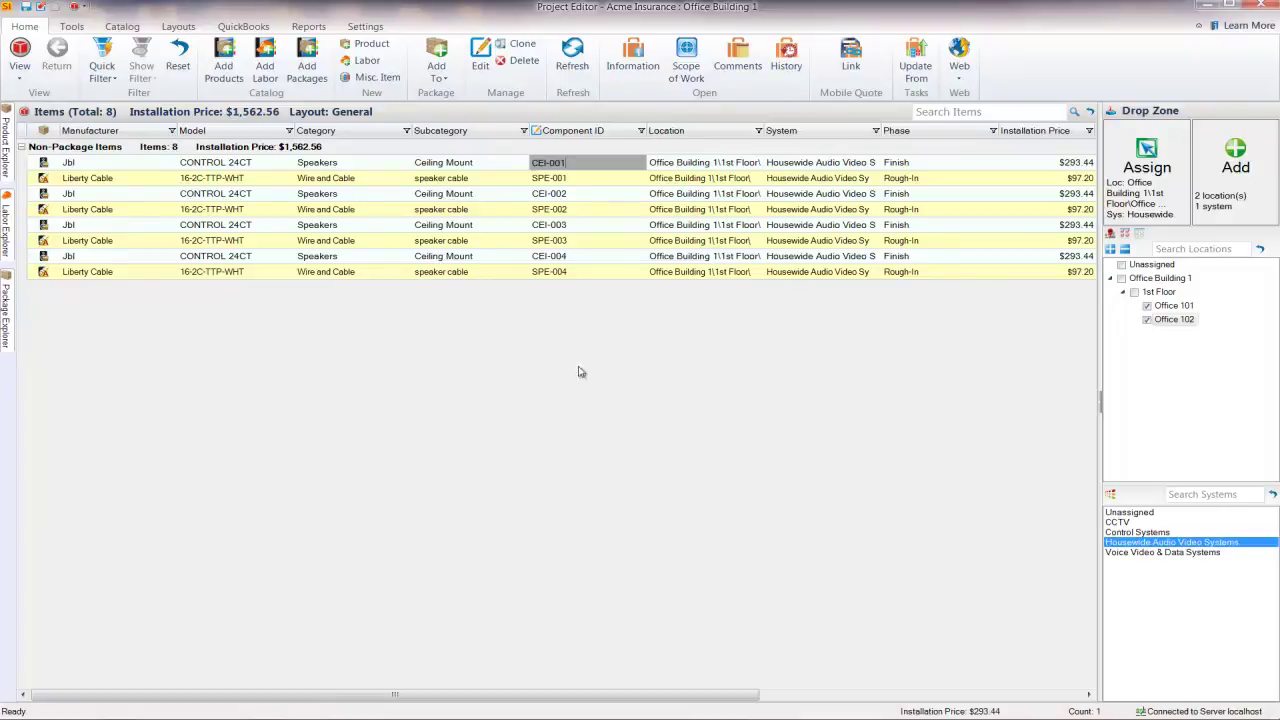
Search Samsung LED products and add the UN65D8000XF display from results page 2
left_click(8, 148)
left_click(358, 124)
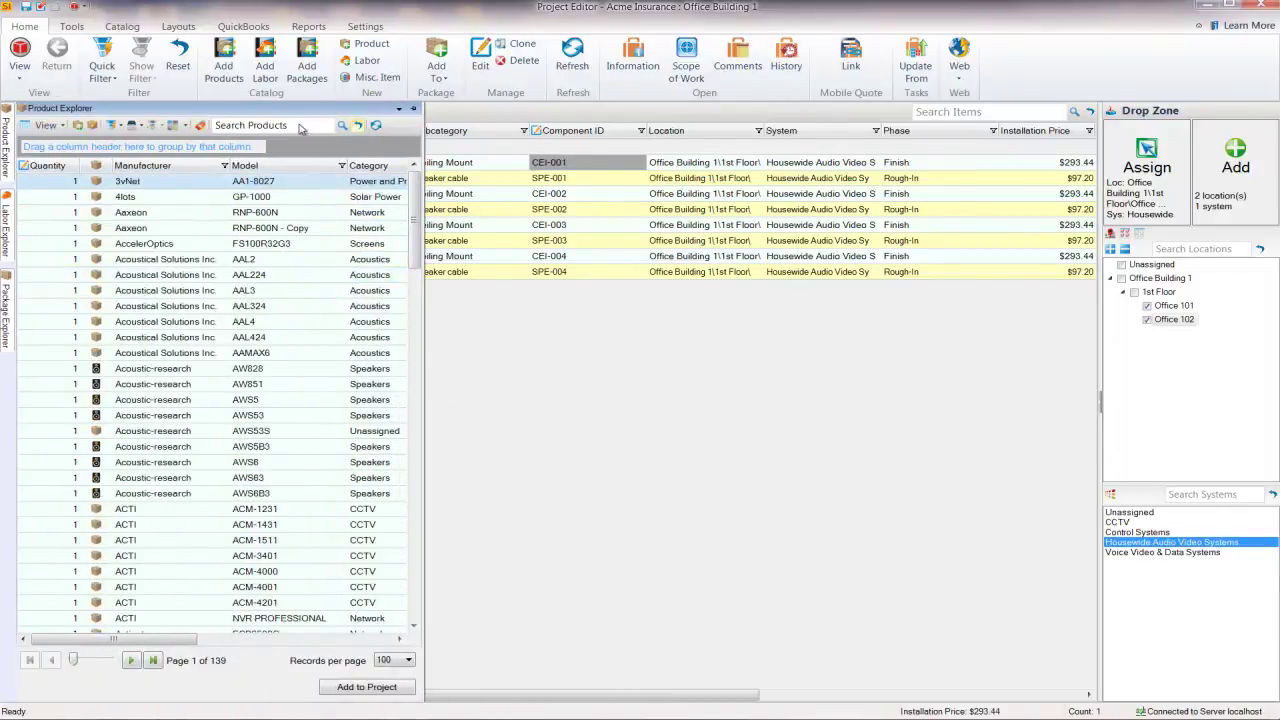
left_click(301, 126)
key("Return")
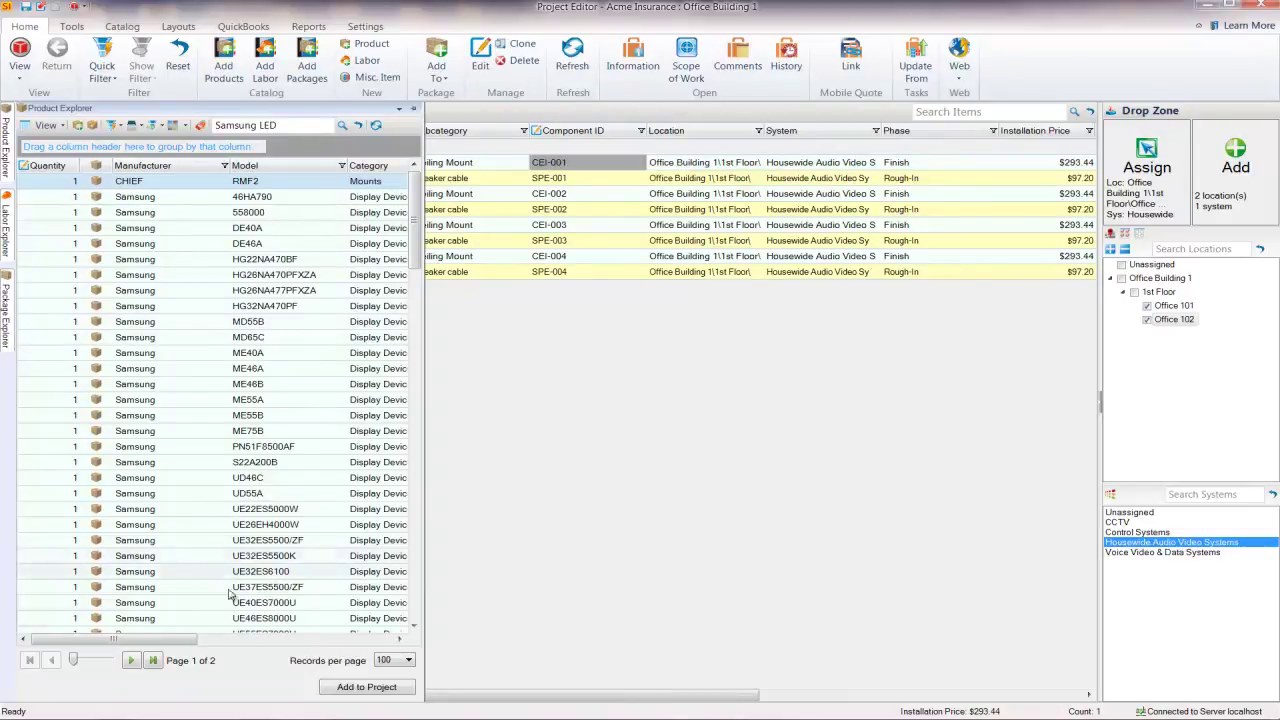
left_click(152, 660)
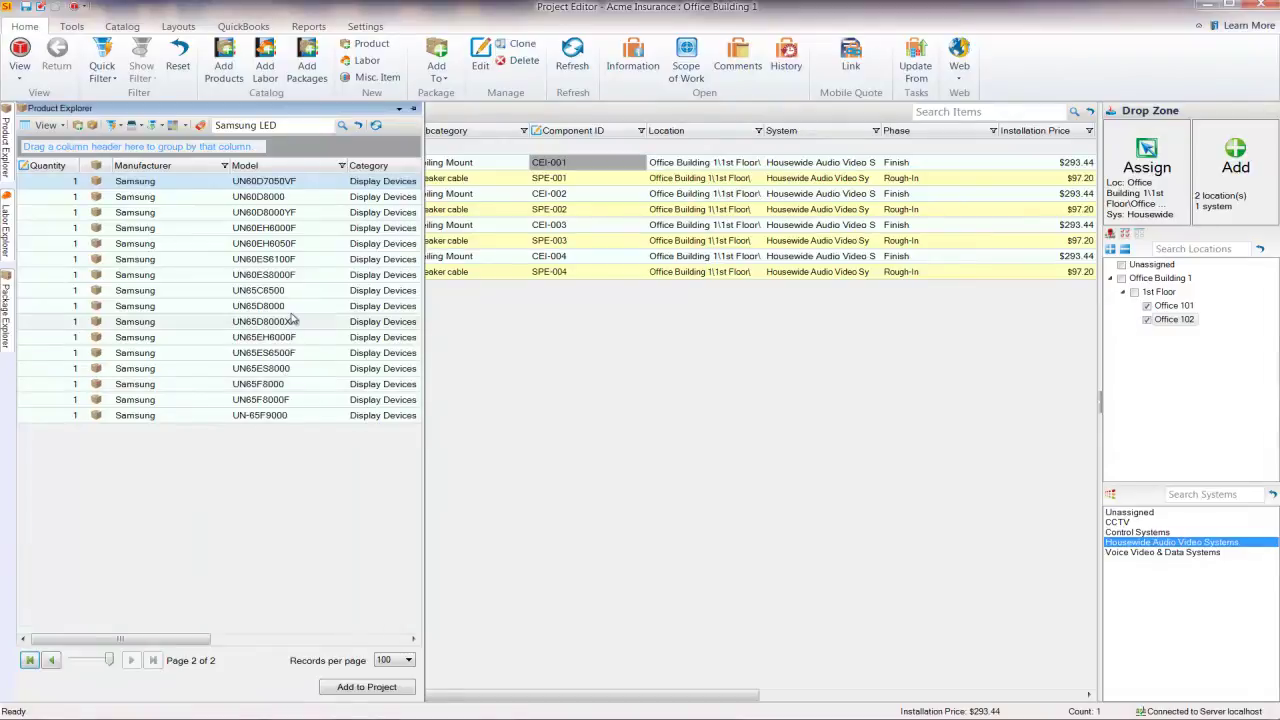
left_click(190, 322)
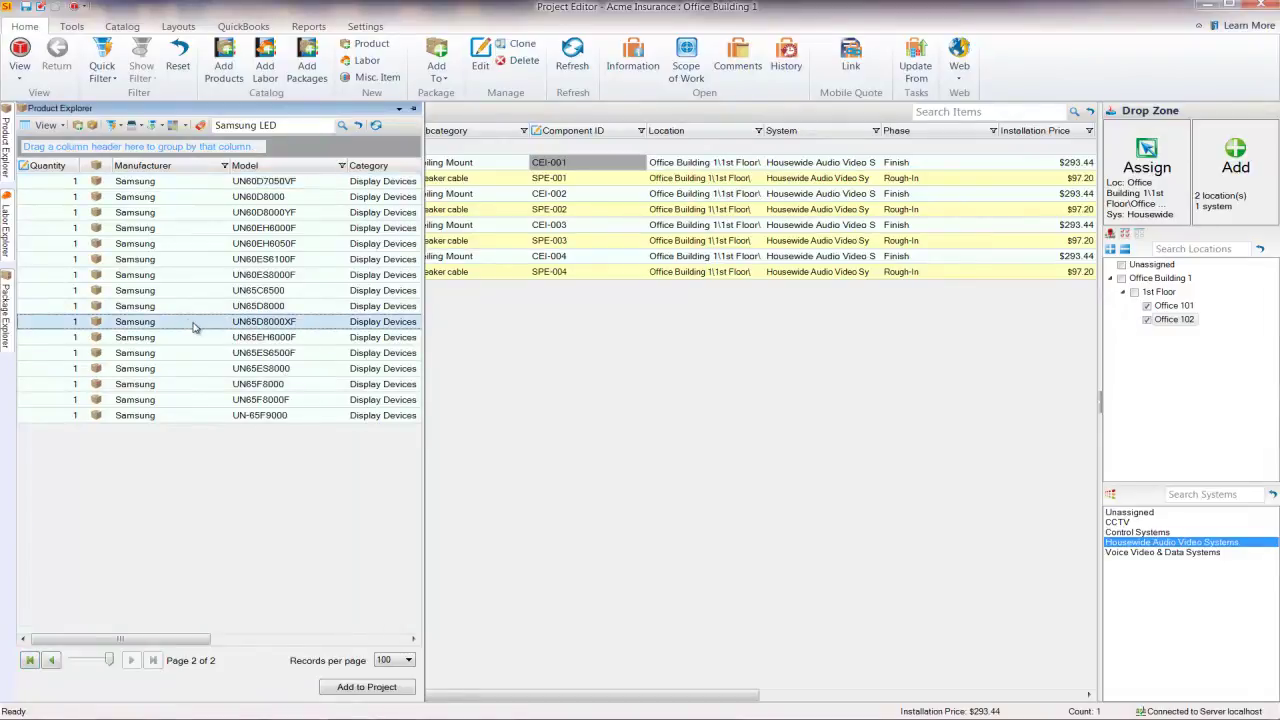
left_click_drag(193, 324, 651, 380)
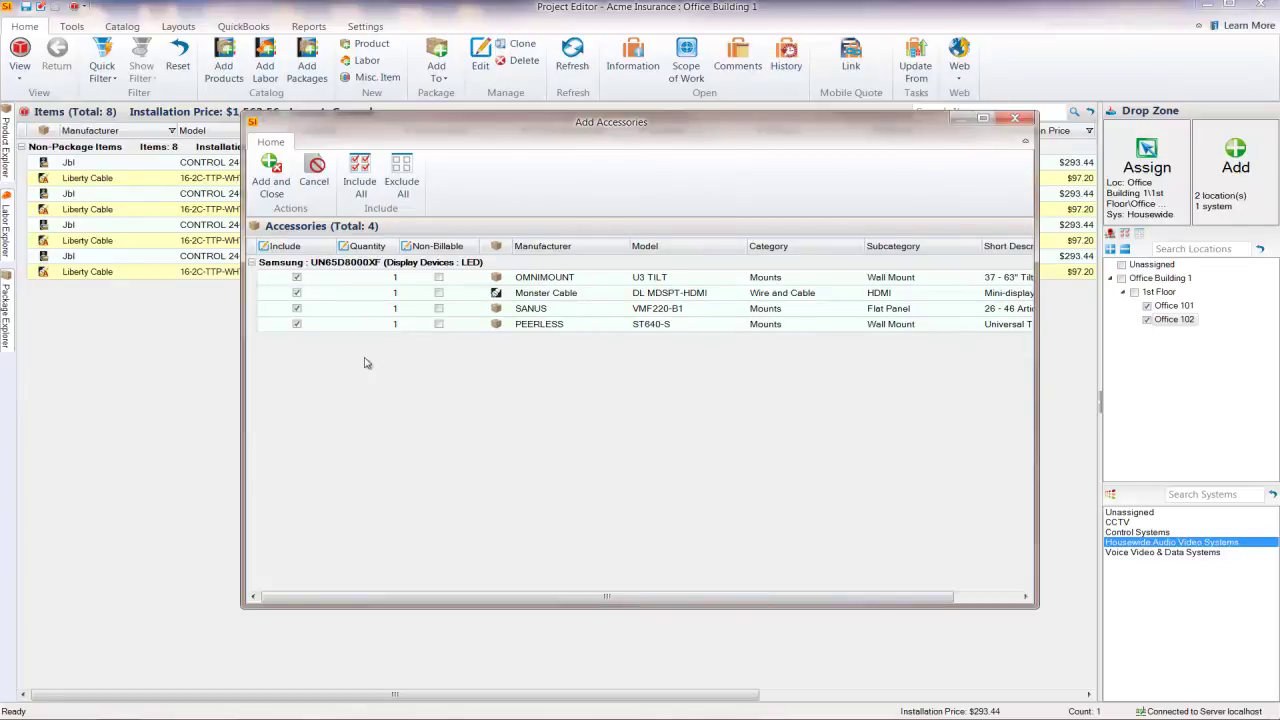
Exclude the Monster Cable, SANUS and PEERLESS accessories and add the Samsung UN65D8000XF displays
left_click(296, 292)
left_click(296, 308)
left_click(296, 324)
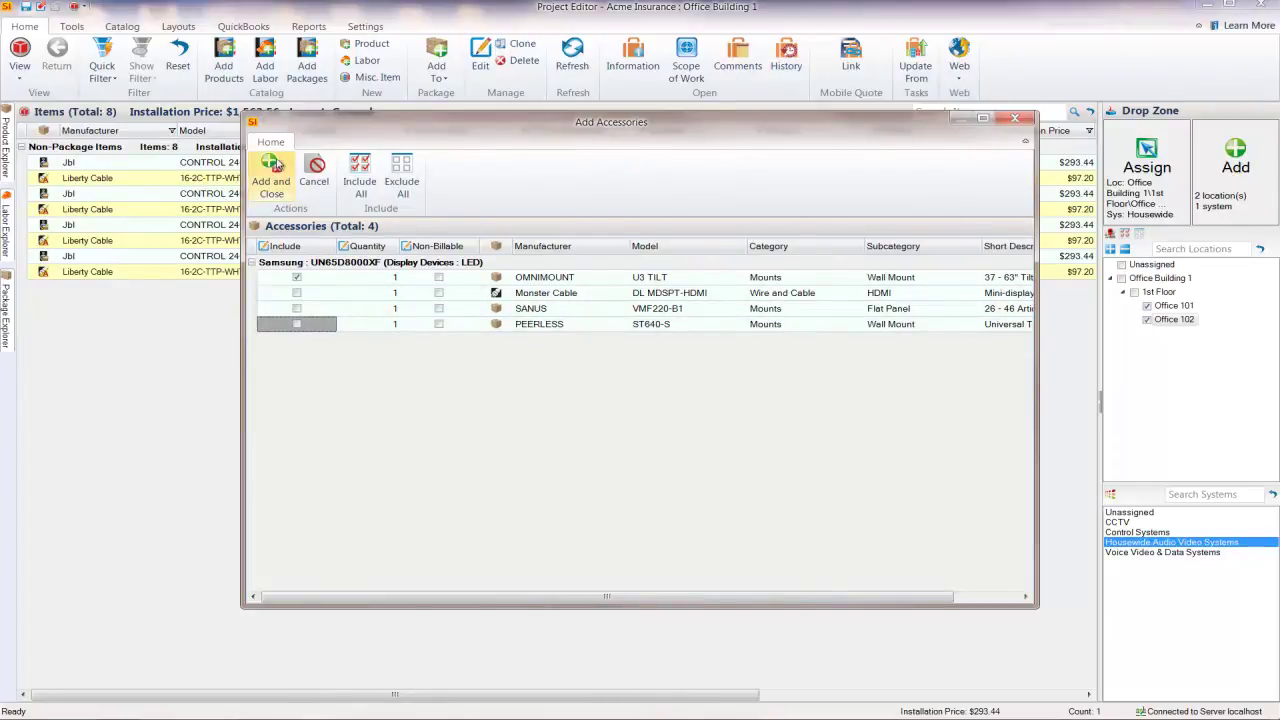
left_click(271, 168)
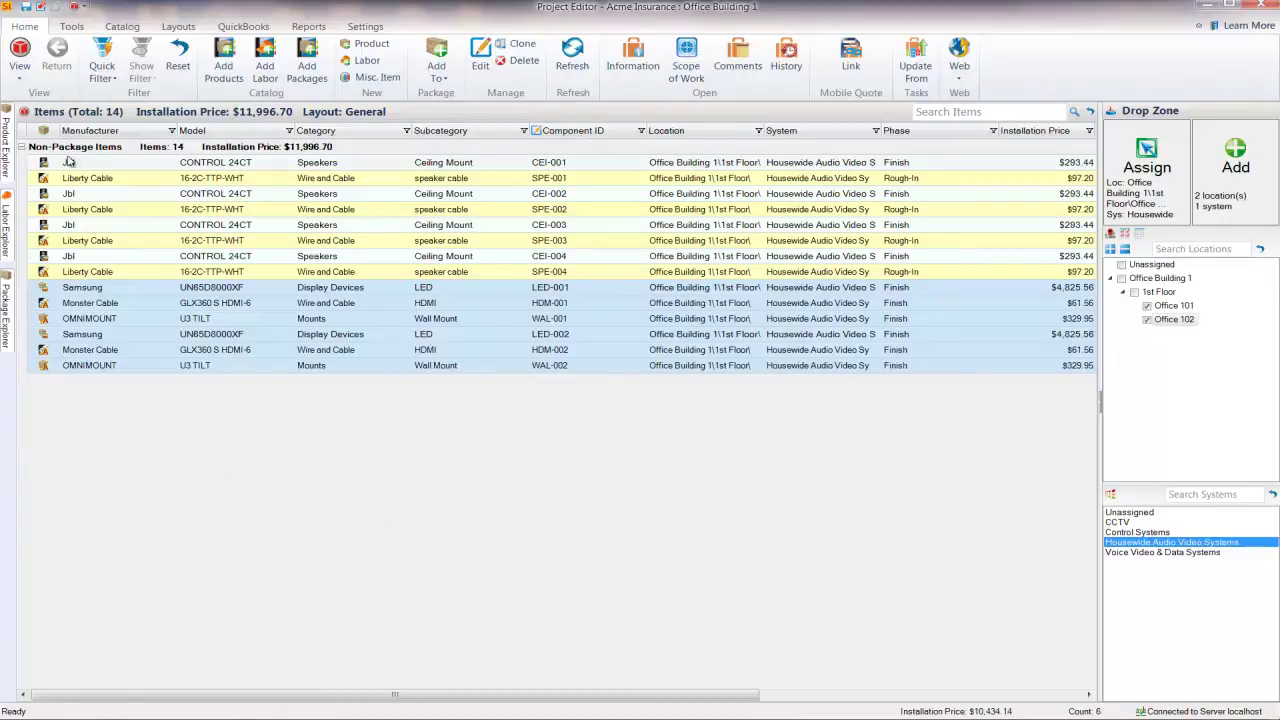
left_click(20, 78)
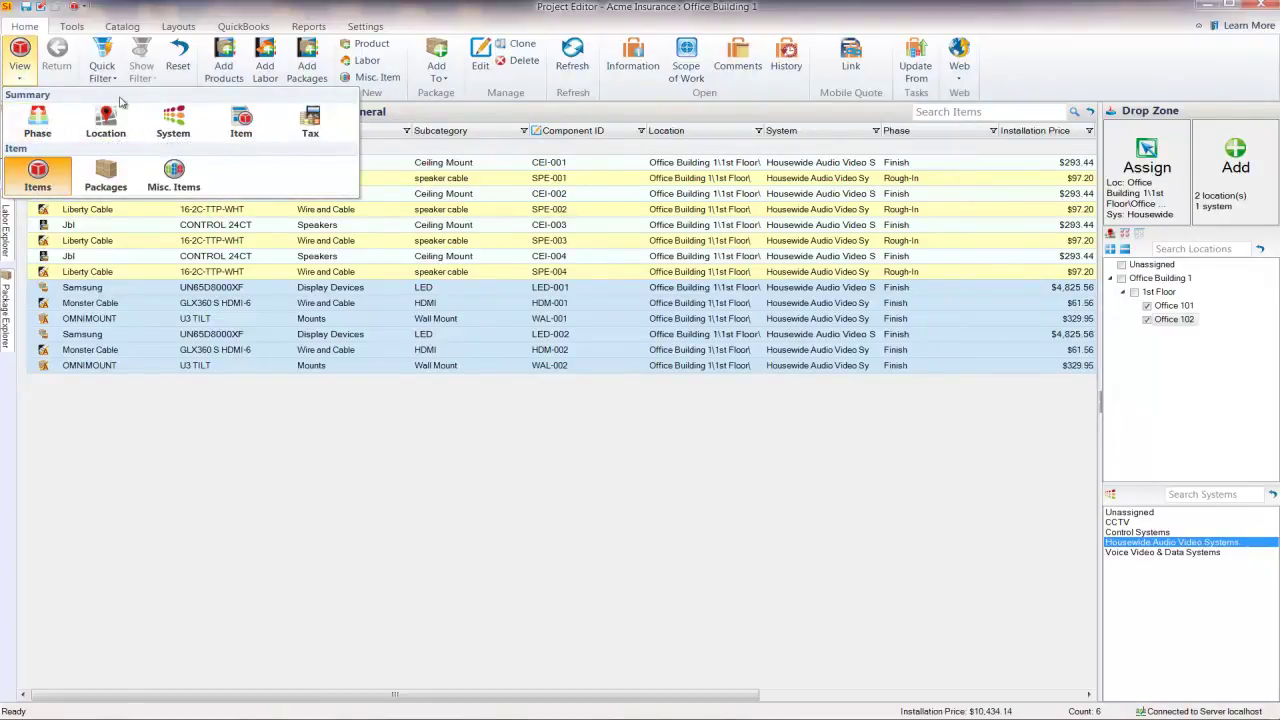
Show the project's five products as an Item Summary totalling $11,996.70, then bring up the Reports tools
left_click(248, 126)
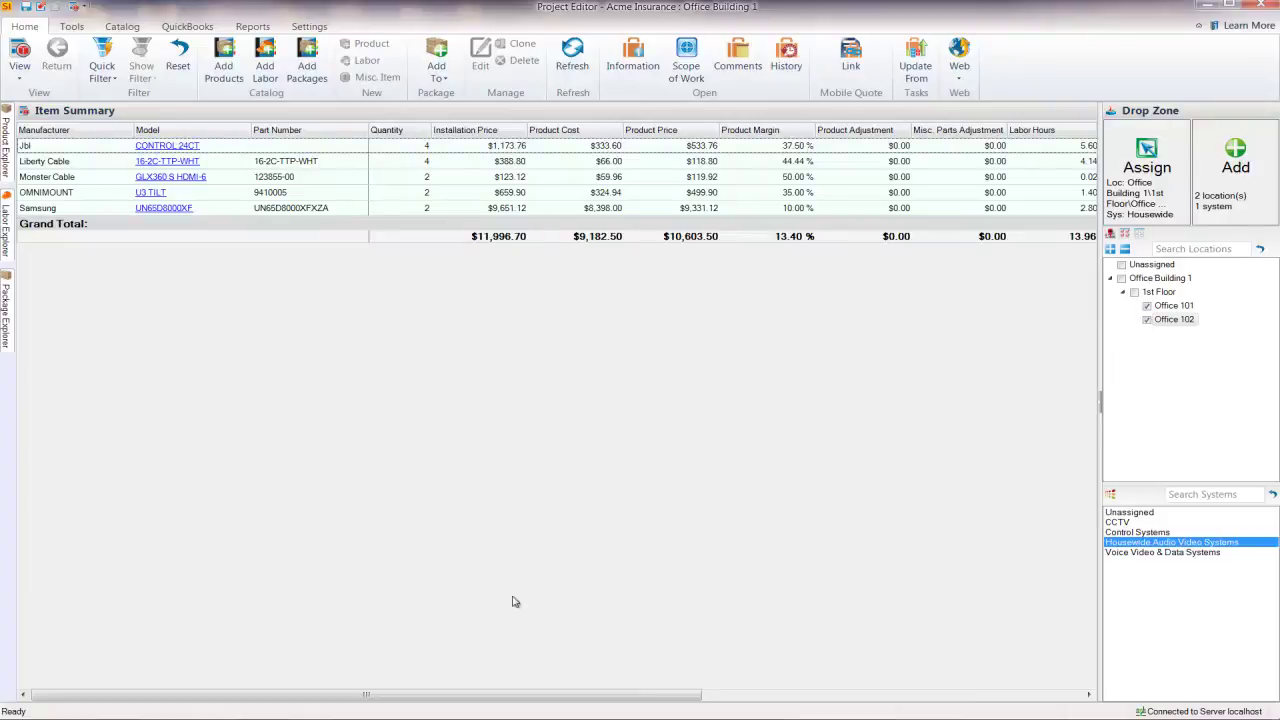
left_click_drag(551, 694, 695, 700)
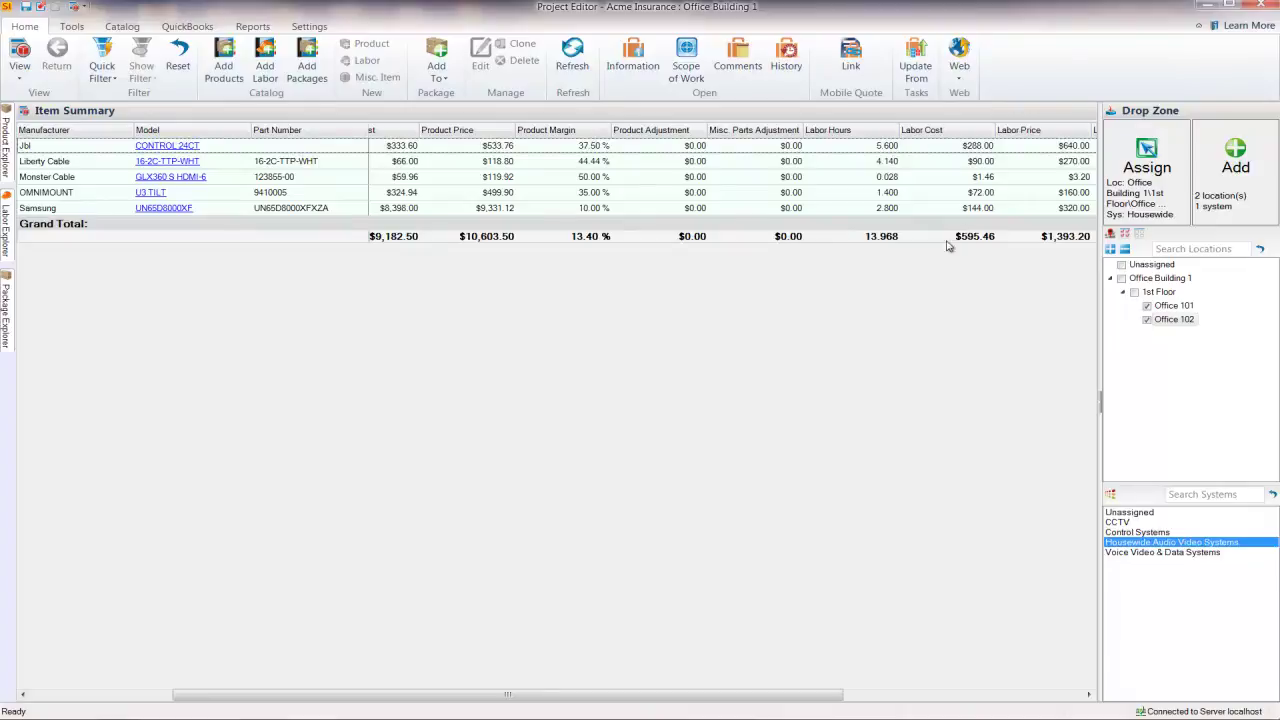
left_click_drag(508, 700, 240, 682)
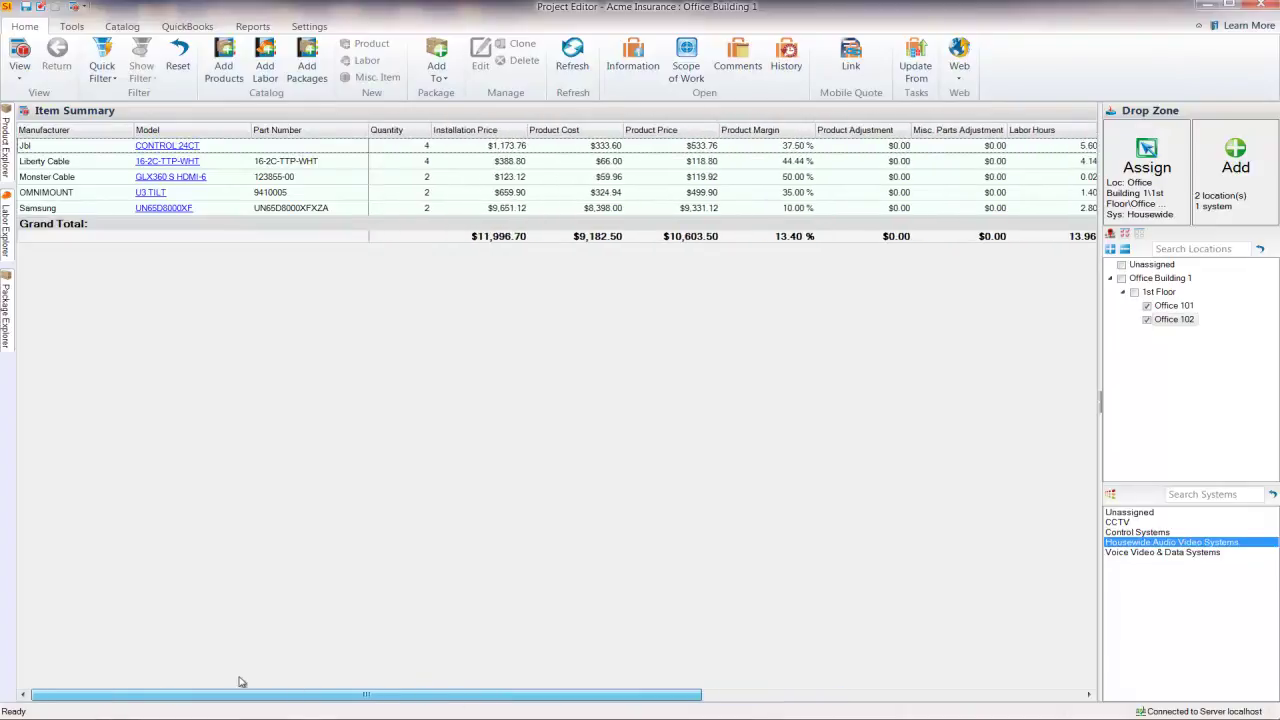
left_click(20, 62)
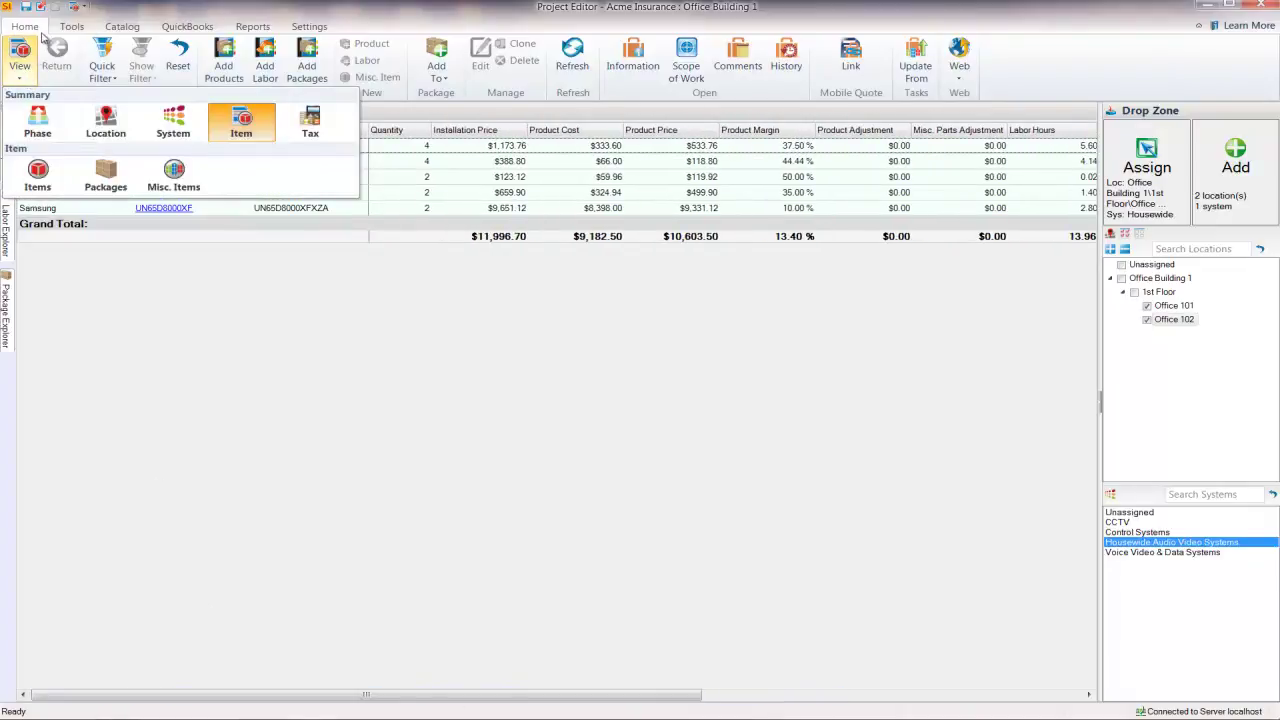
left_click(265, 28)
left_click(265, 28)
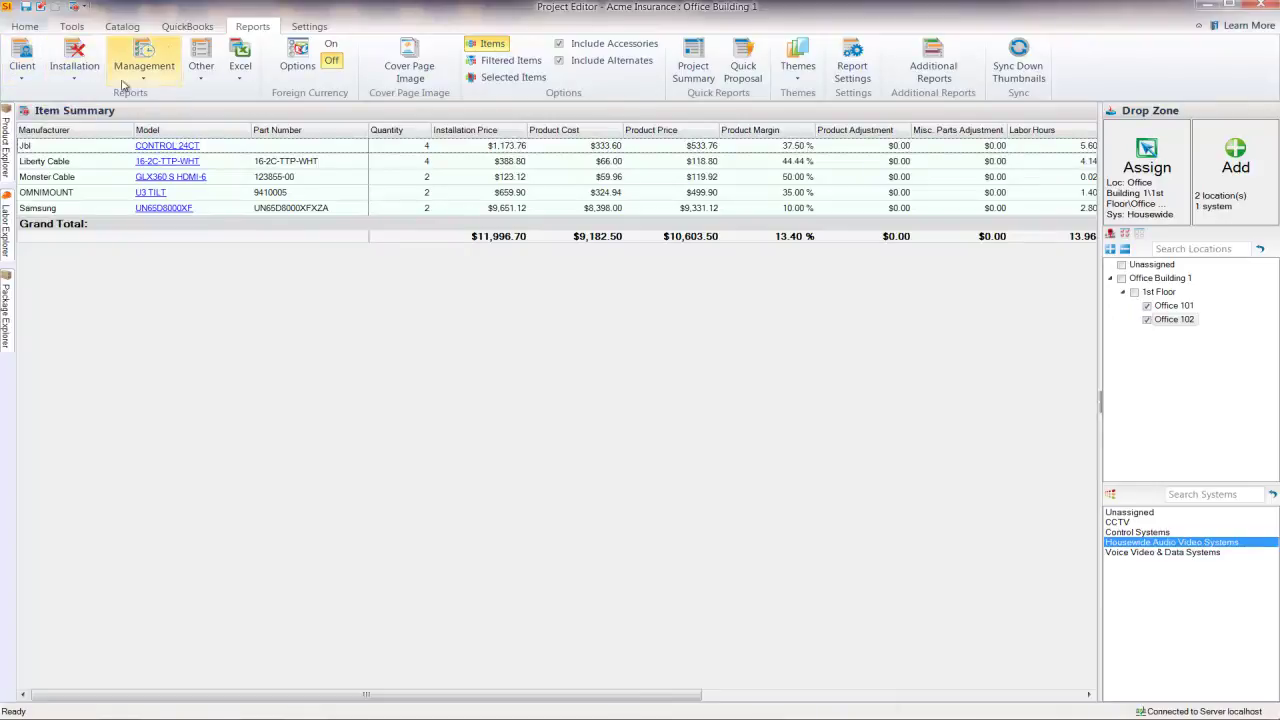
Select the Proposal With Large Images By Location client report and open its Large Image Theme settings
left_click(23, 78)
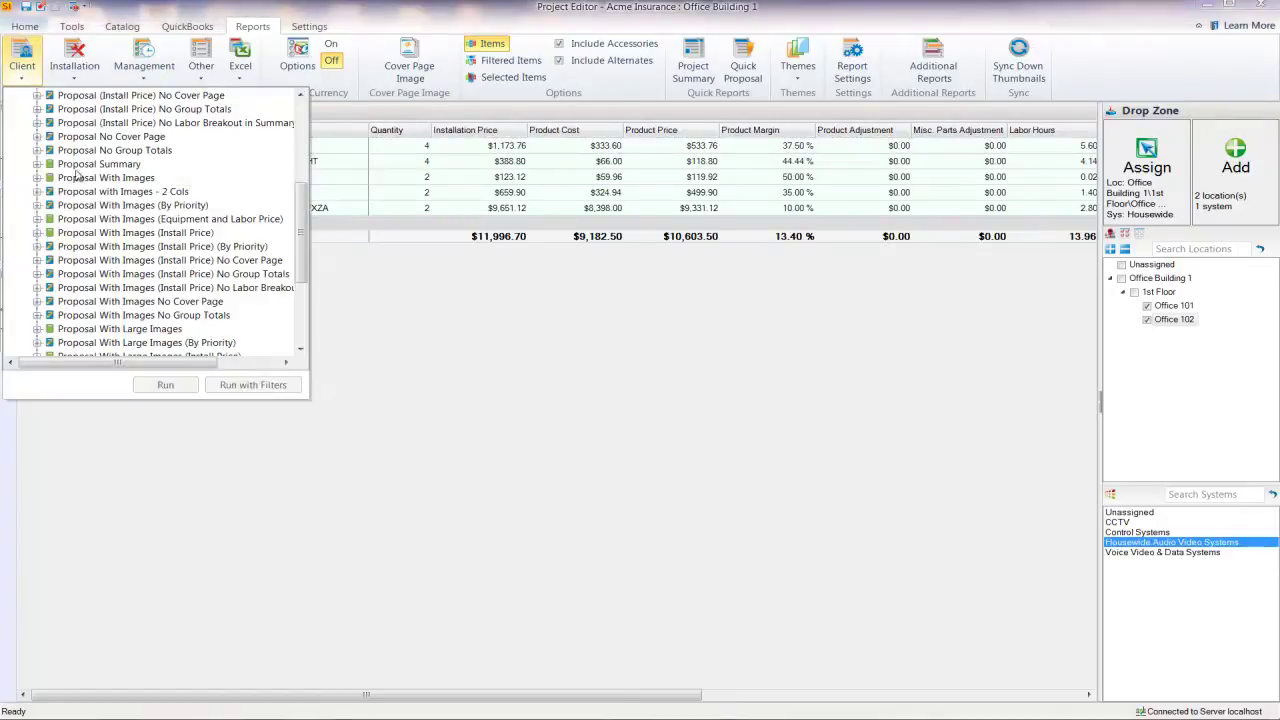
left_click_drag(303, 256, 300, 298)
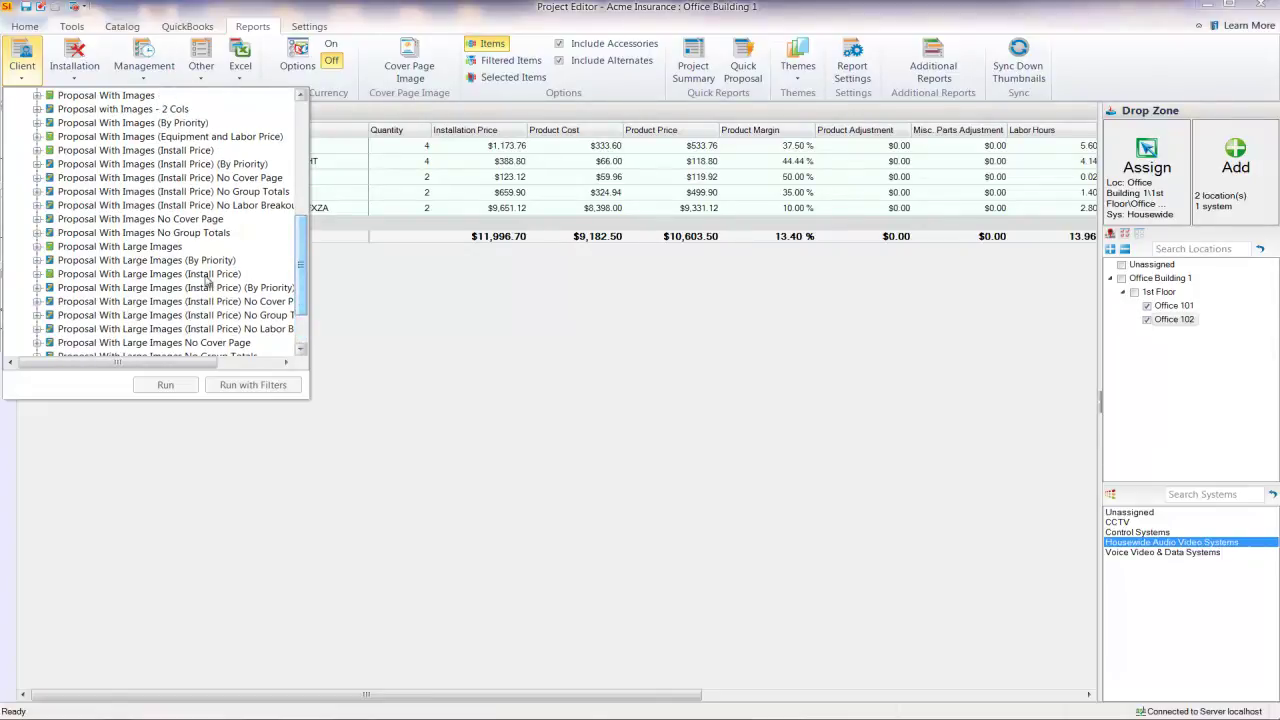
left_click(37, 247)
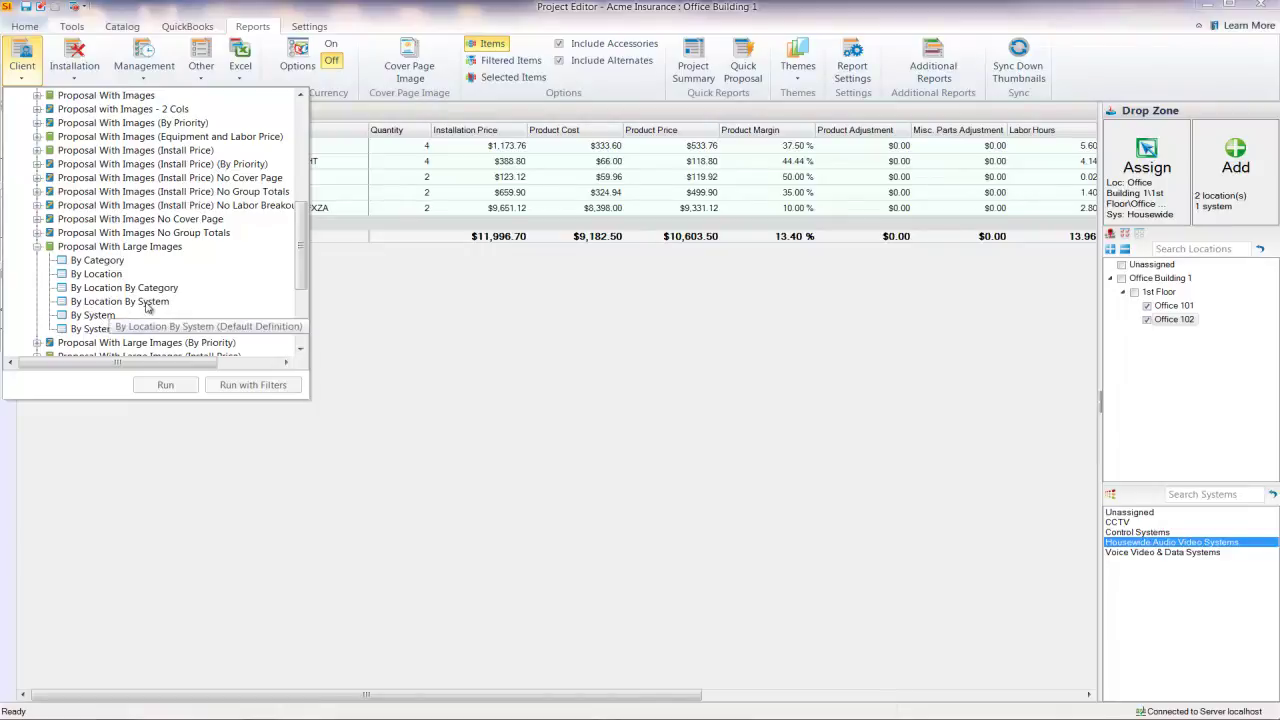
left_click(95, 276)
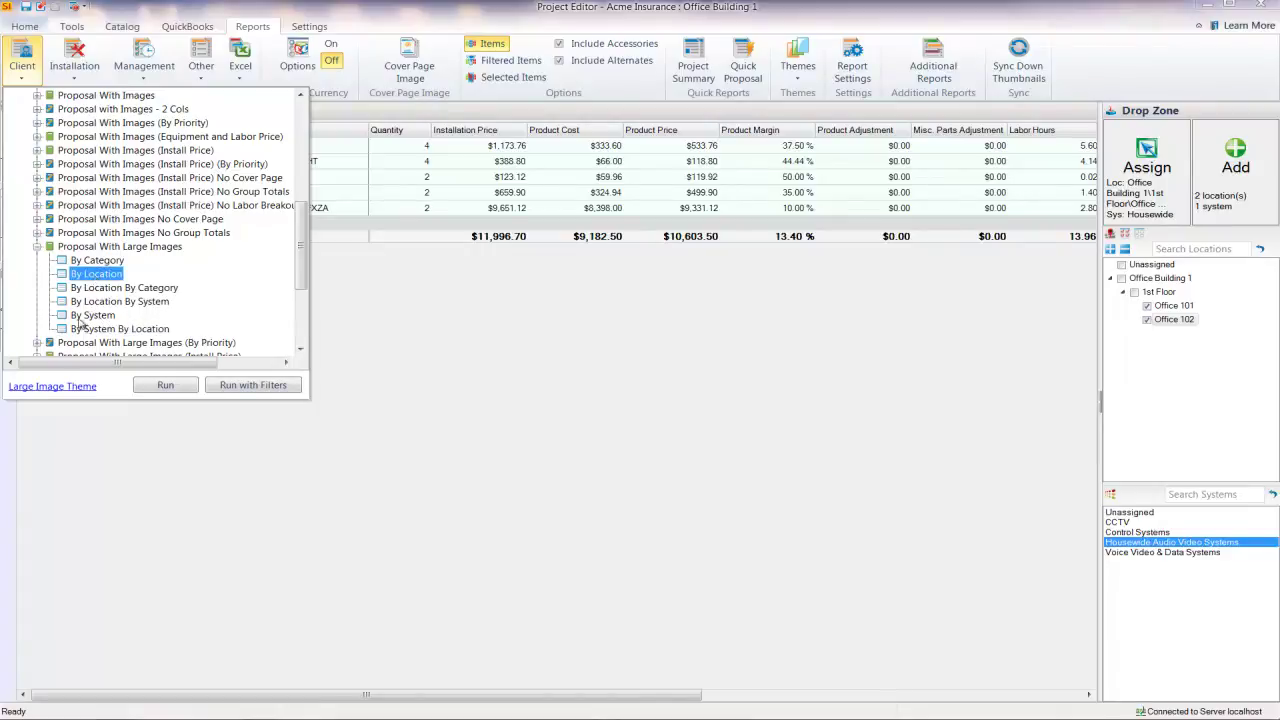
left_click(52, 390)
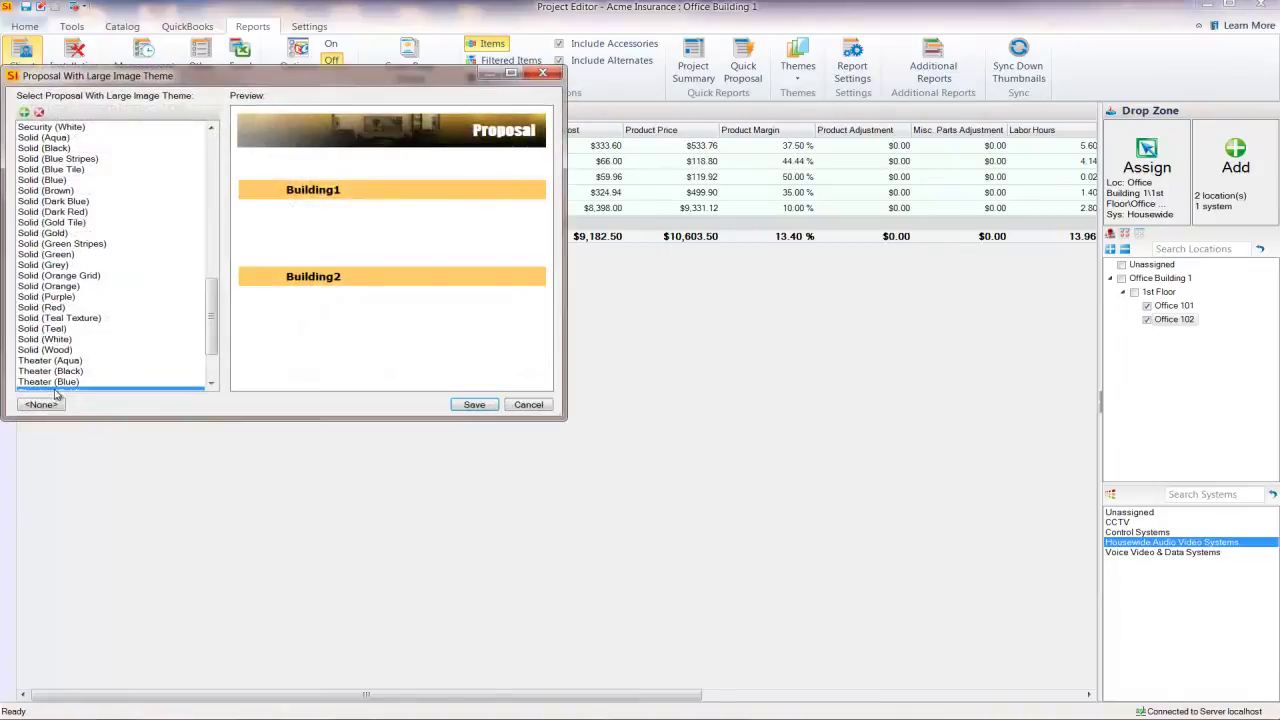
Compare the Solid (Aqua) and Audio (Gold) themes and save Audio (Gold) as the large-image theme
scroll(122, 240, "up", 1)
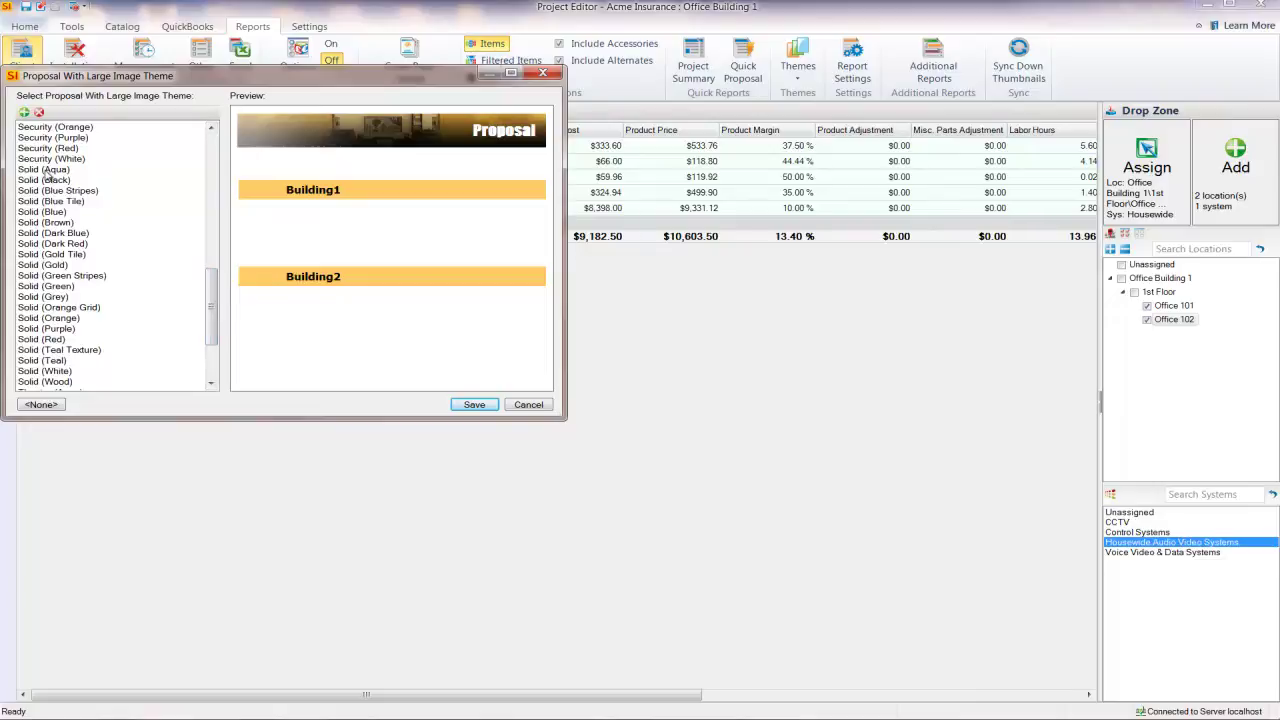
left_click(46, 170)
left_click_drag(211, 307, 209, 175)
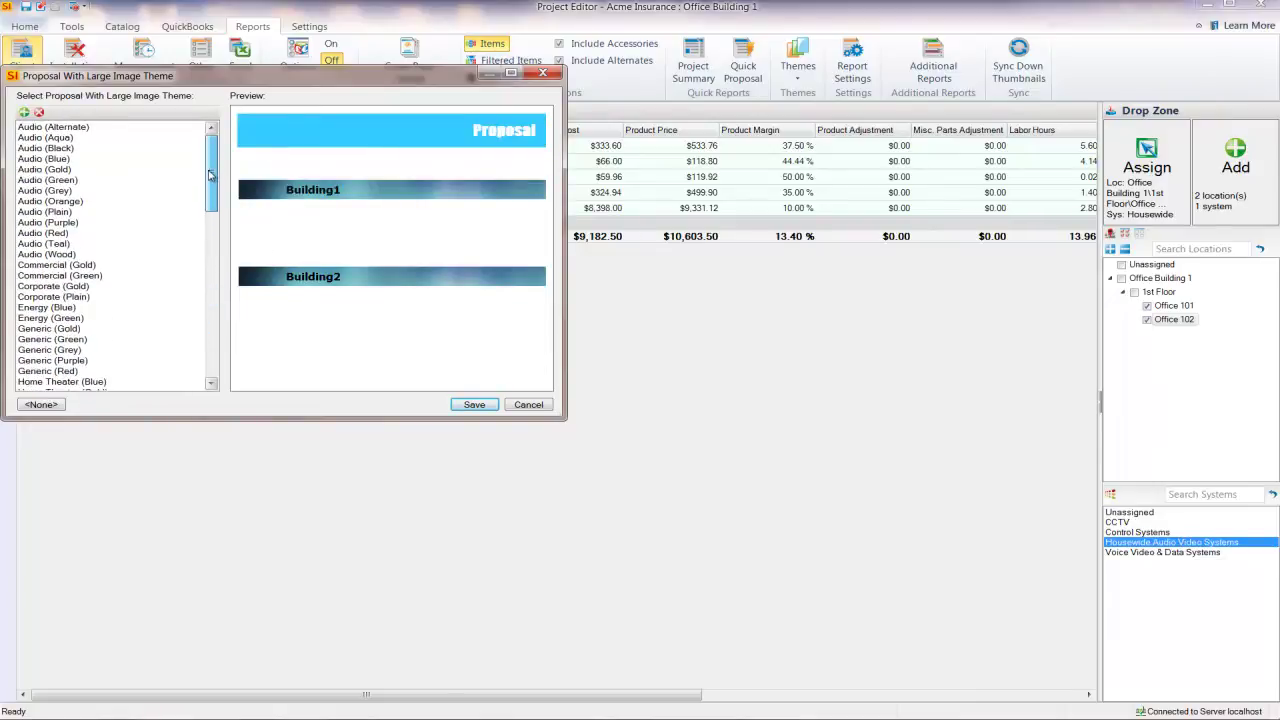
left_click(31, 170)
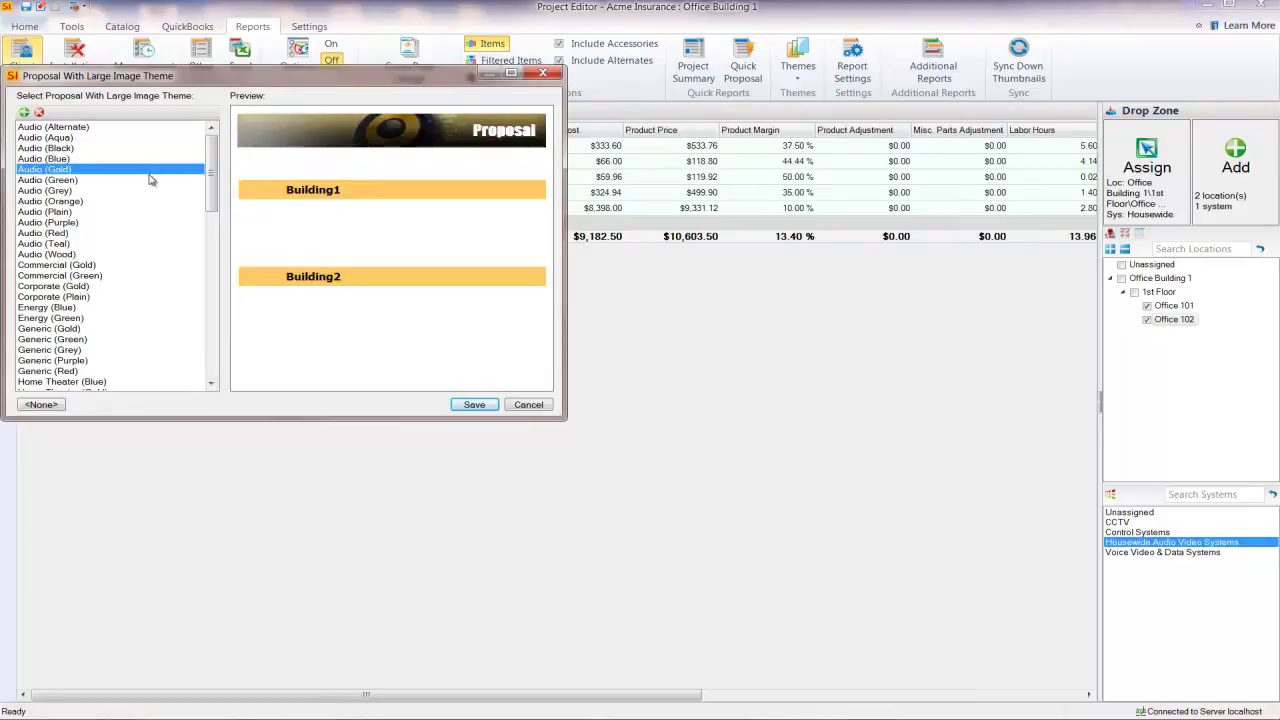
left_click(24, 112)
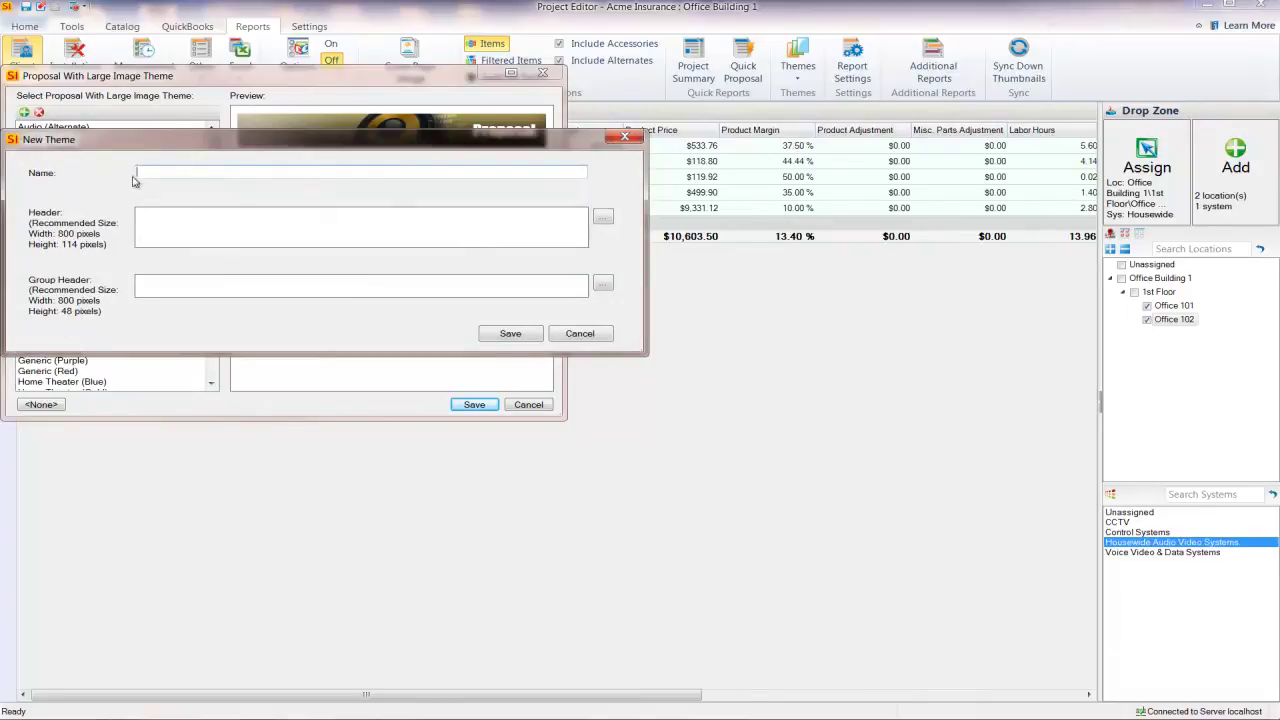
left_click(592, 337)
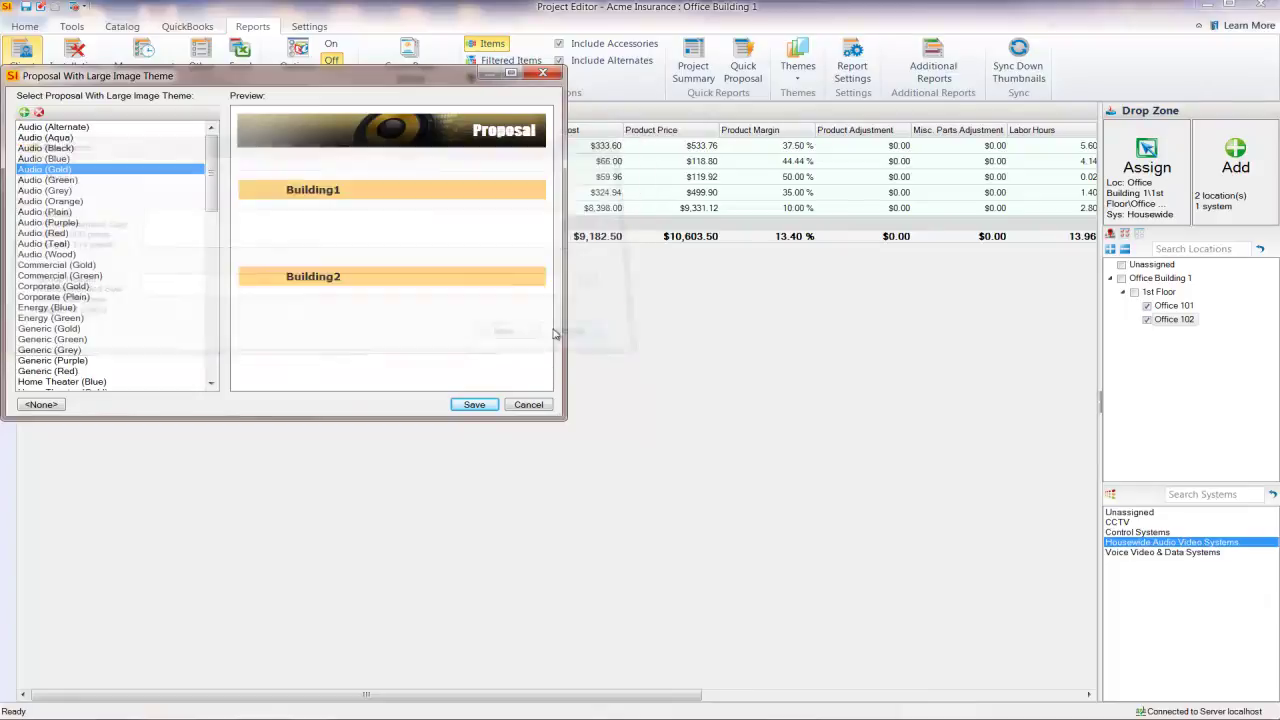
left_click(477, 405)
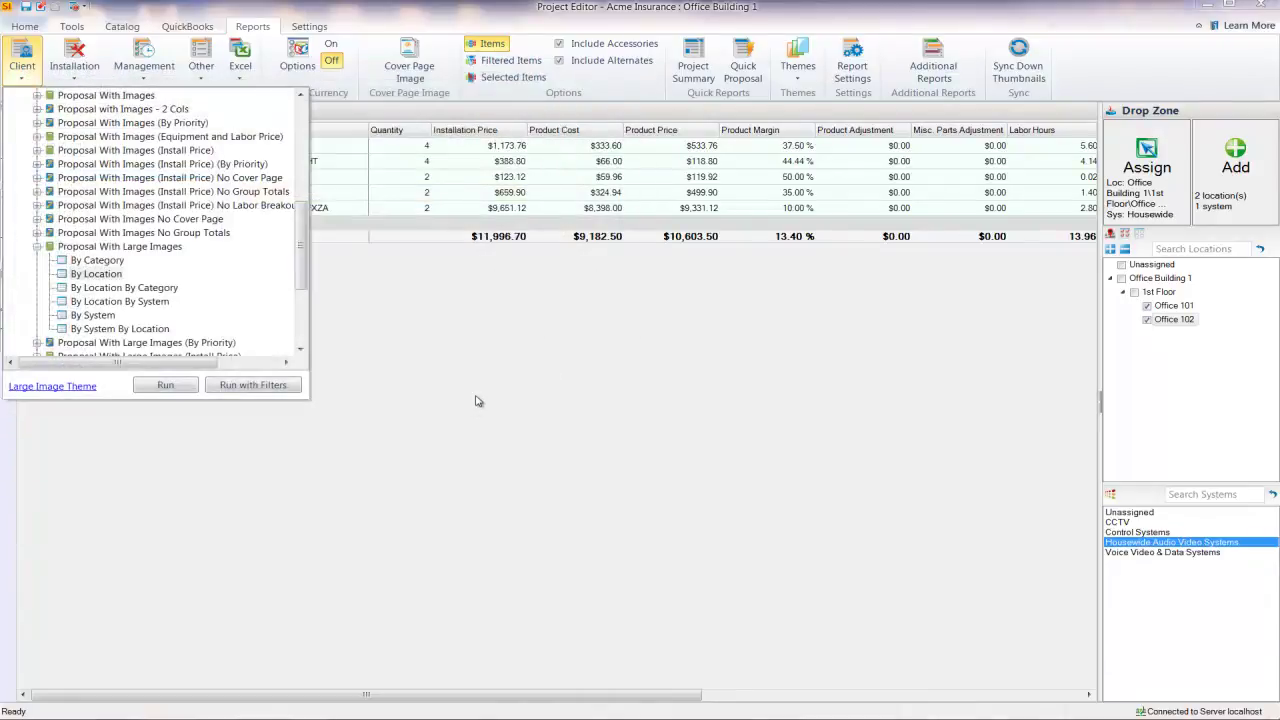
right_click(95, 276)
Turn on Show Model Number in the By Location report definition and save it
left_click(140, 342)
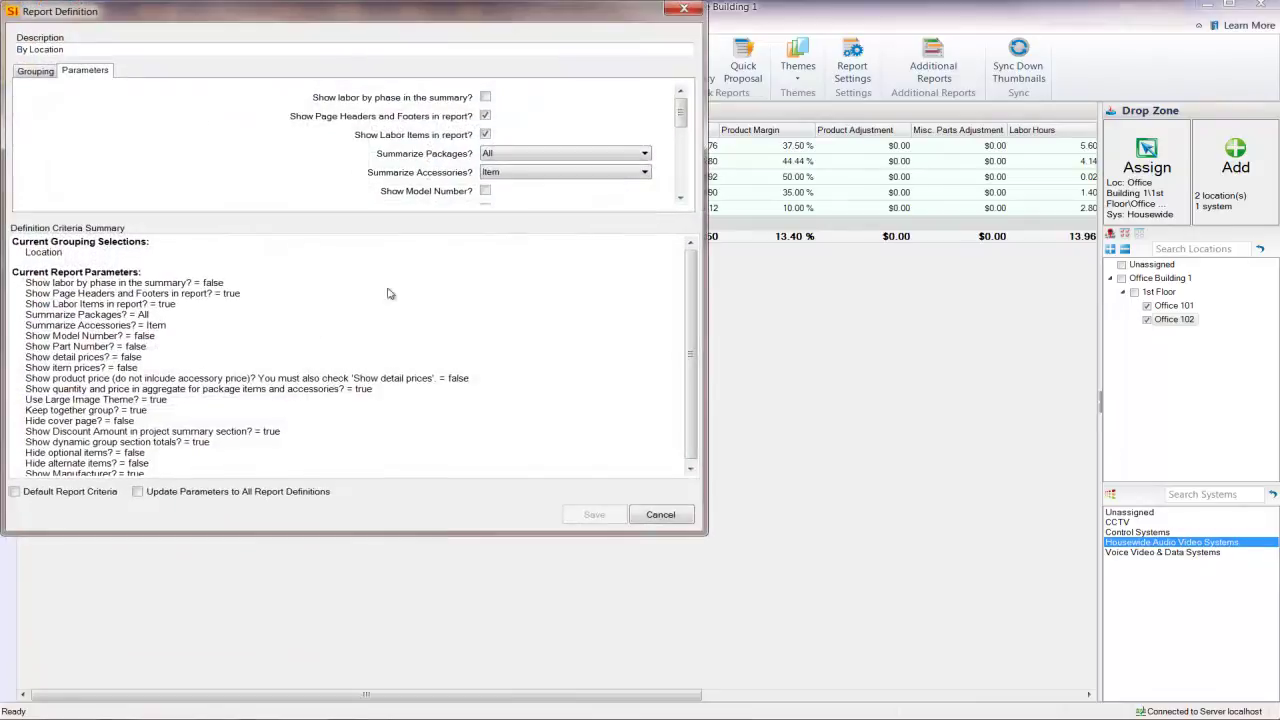
left_click(680, 200)
left_click(680, 200)
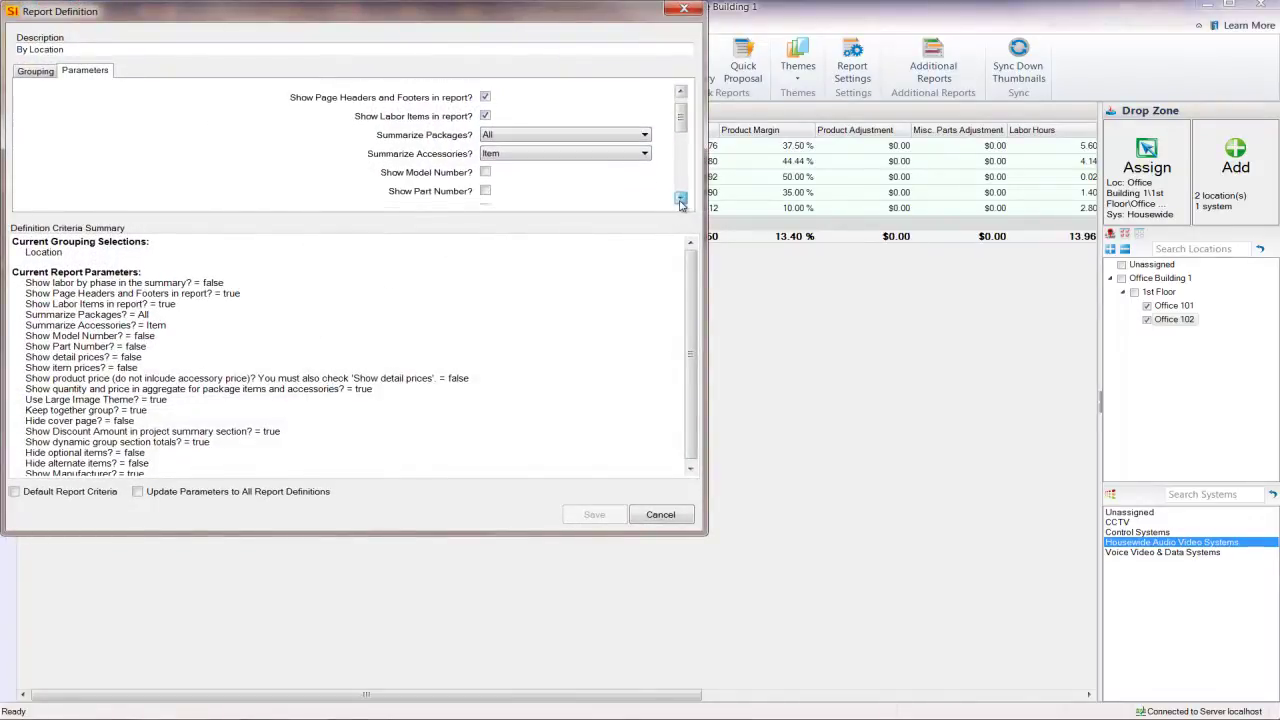
left_click(485, 160)
left_click(680, 200)
left_click(680, 200)
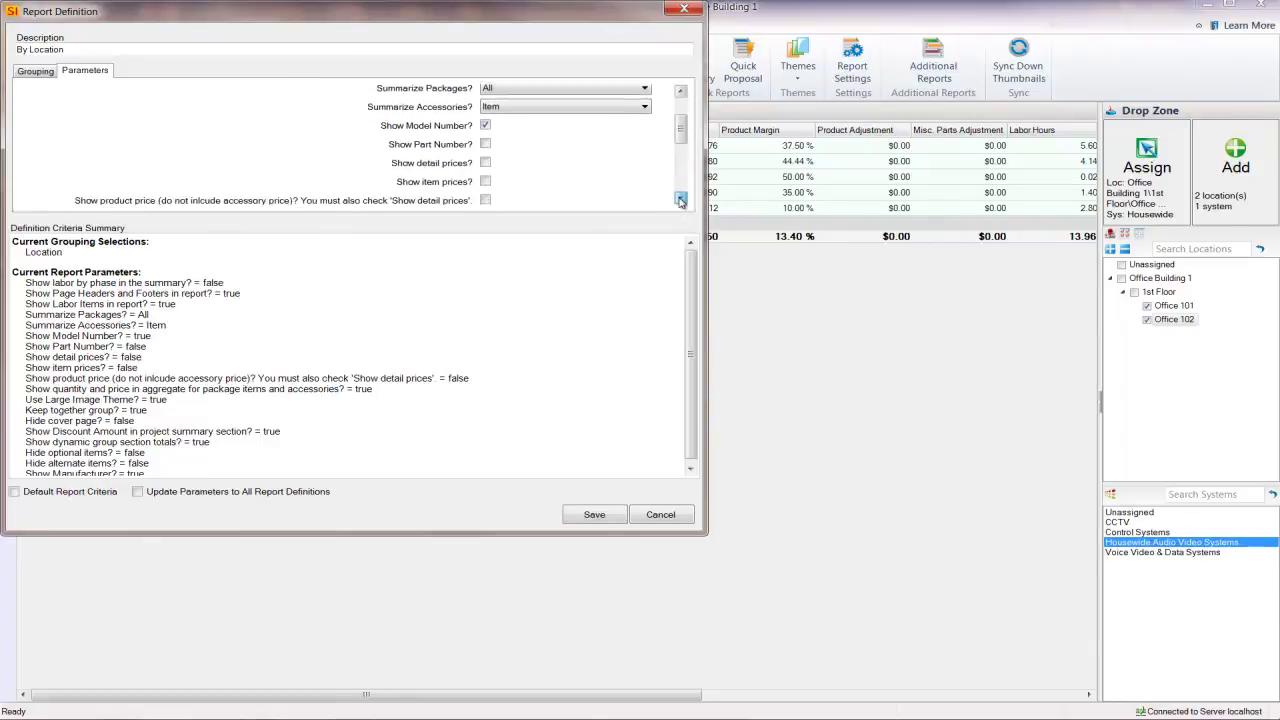
left_click(680, 200)
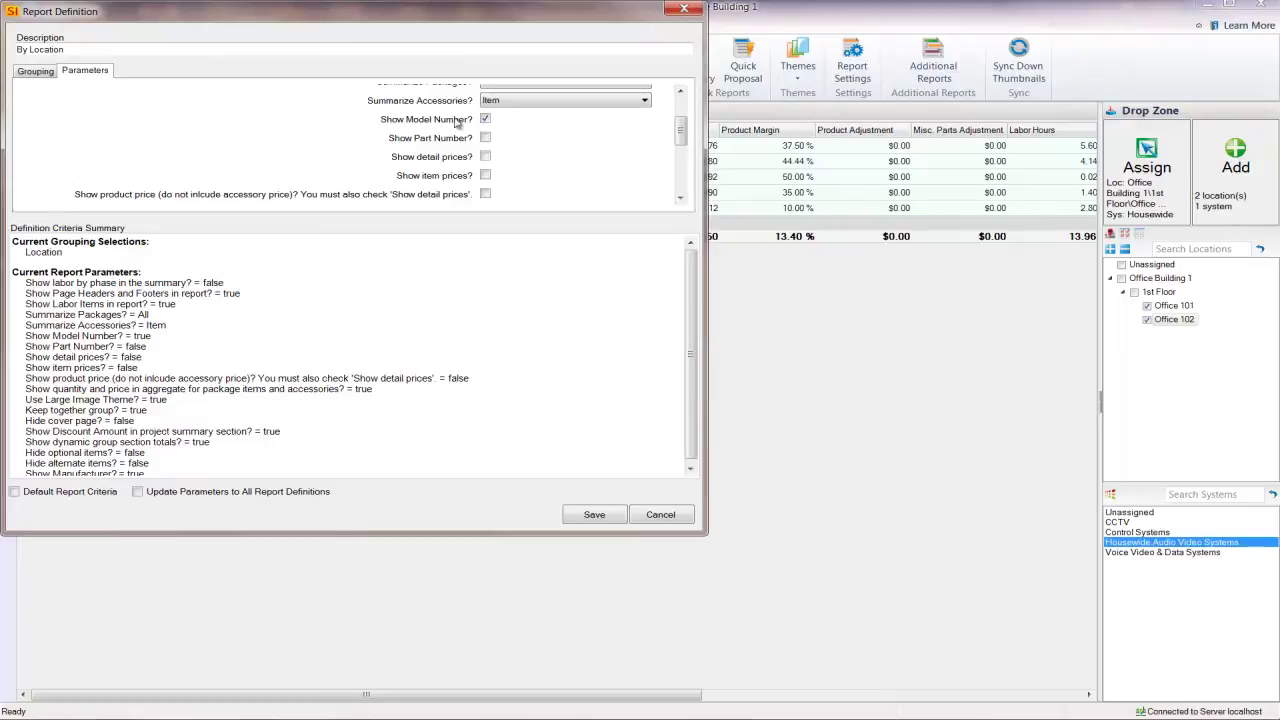
left_click(680, 200)
left_click(680, 200)
left_click(680, 200)
left_click(680, 200)
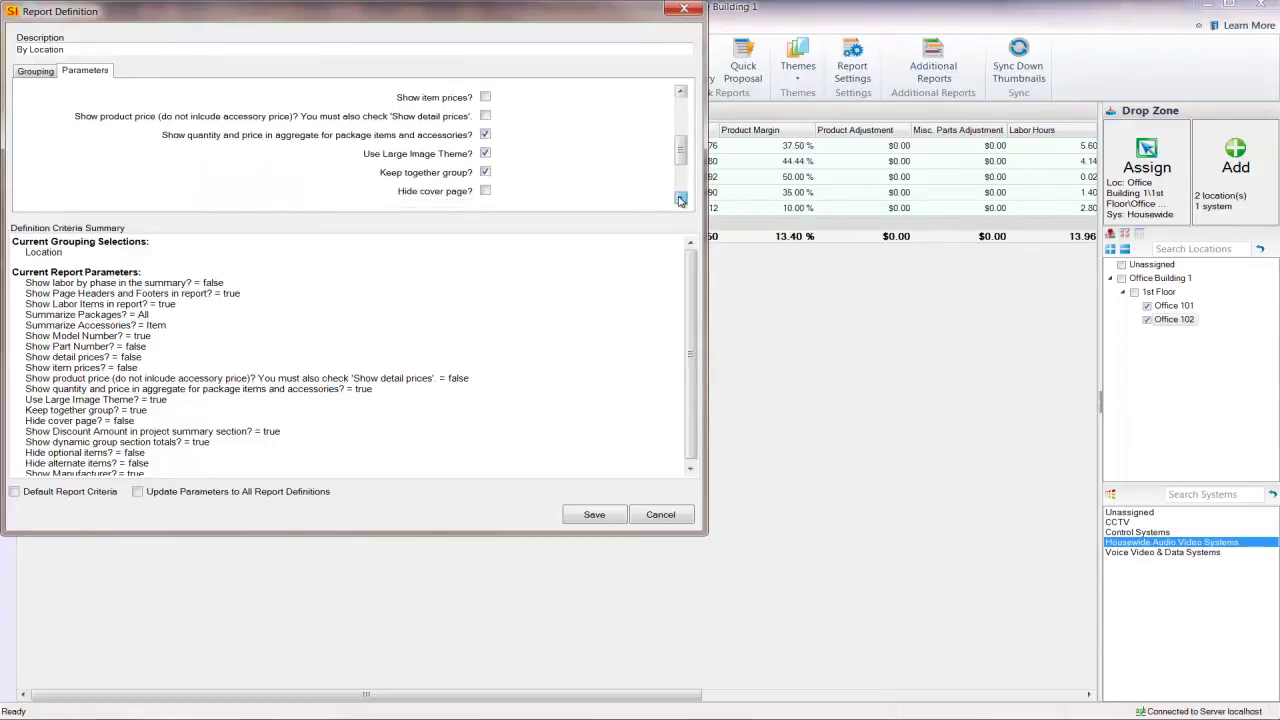
left_click(680, 200)
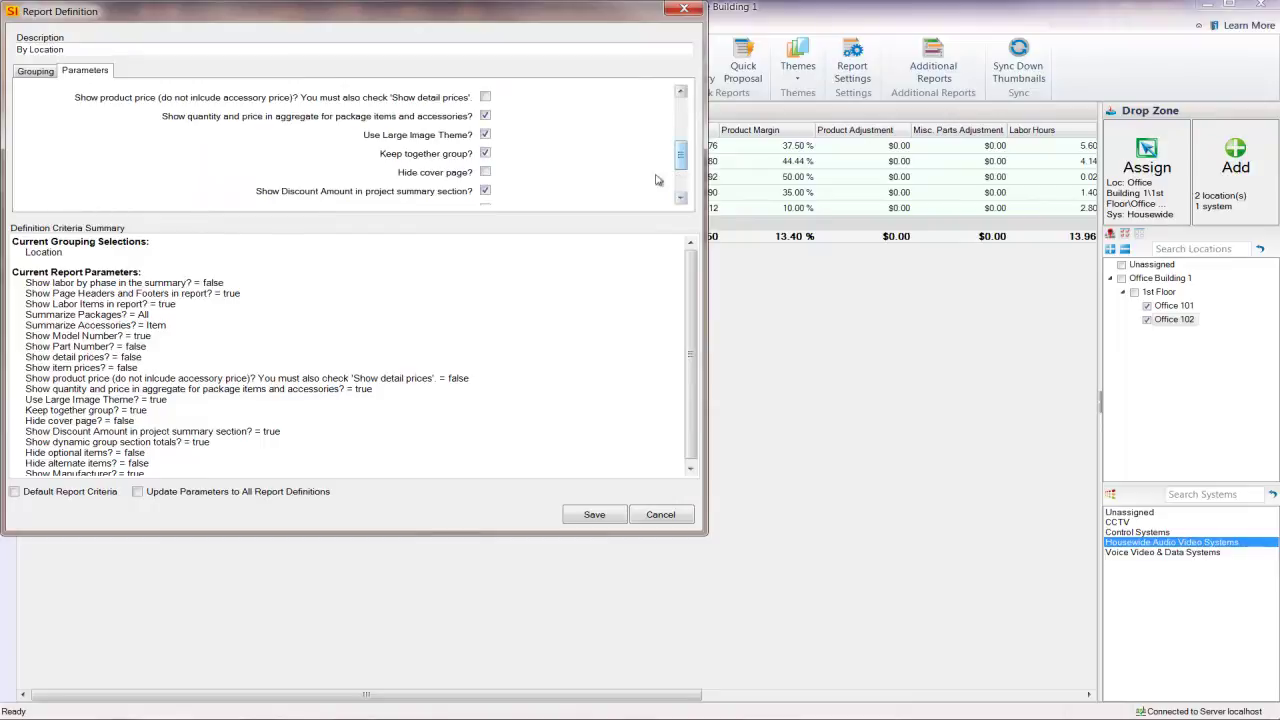
left_click(594, 515)
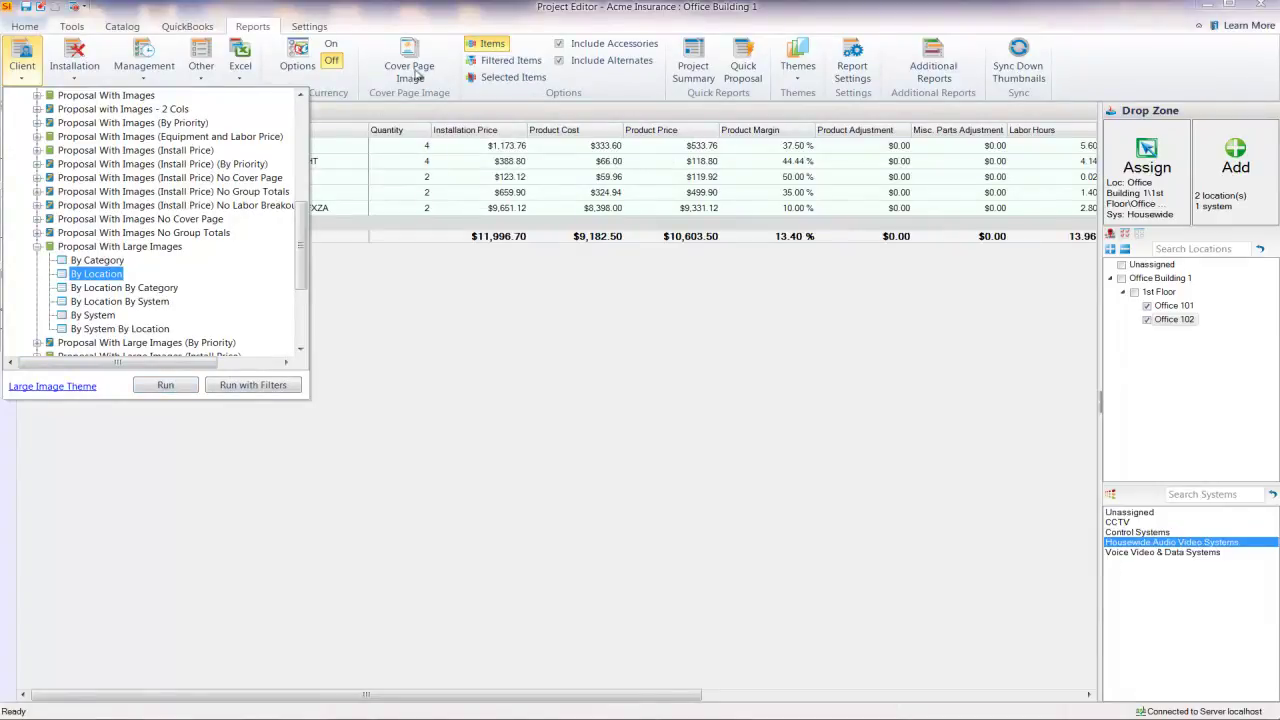
Run the By Location proposal and review its Office 101, Office 102 and $12,871.49 summary pages
left_click(166, 386)
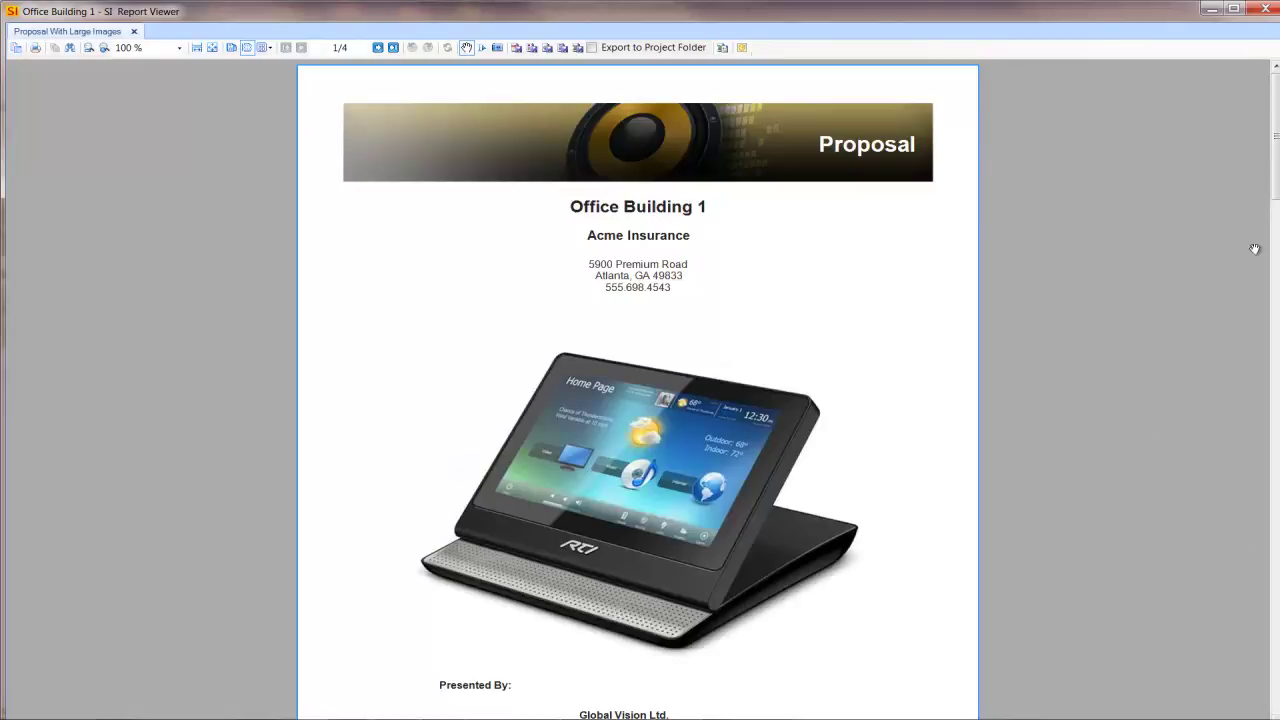
scroll(1275, 119, "down", 2)
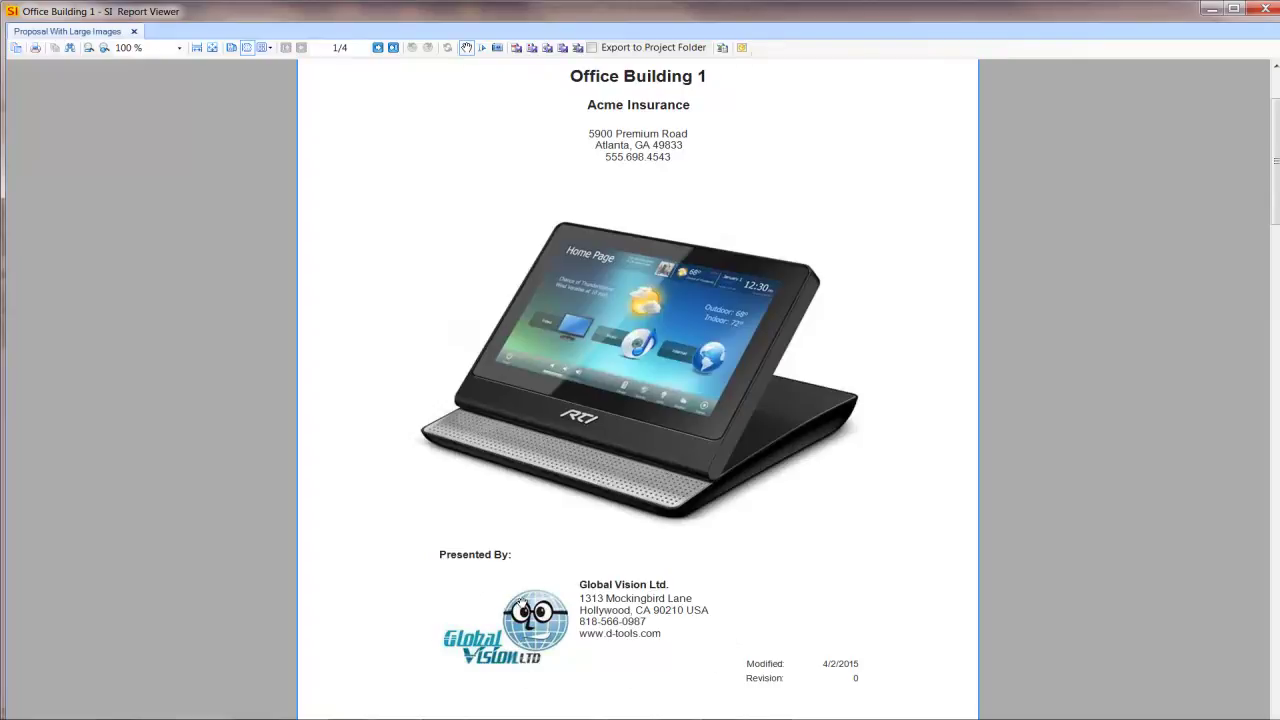
left_click(378, 48)
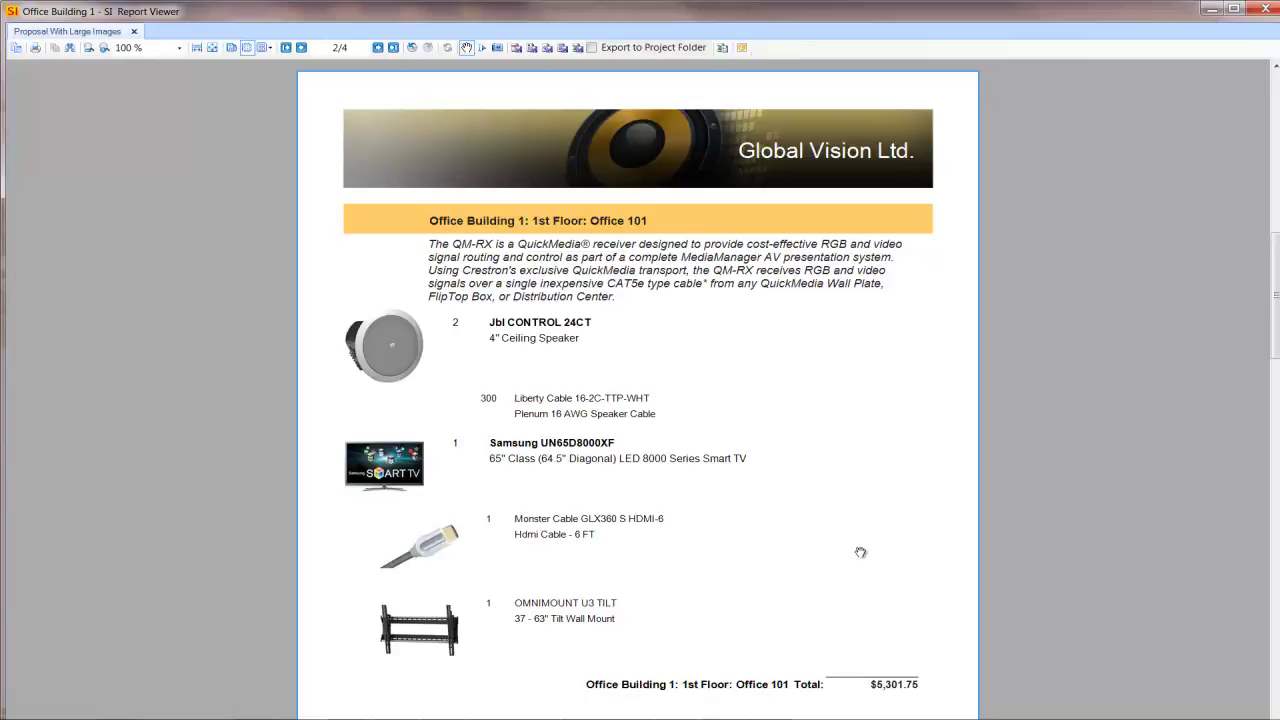
scroll(858, 549, "down", 2)
scroll(858, 549, "down", 1)
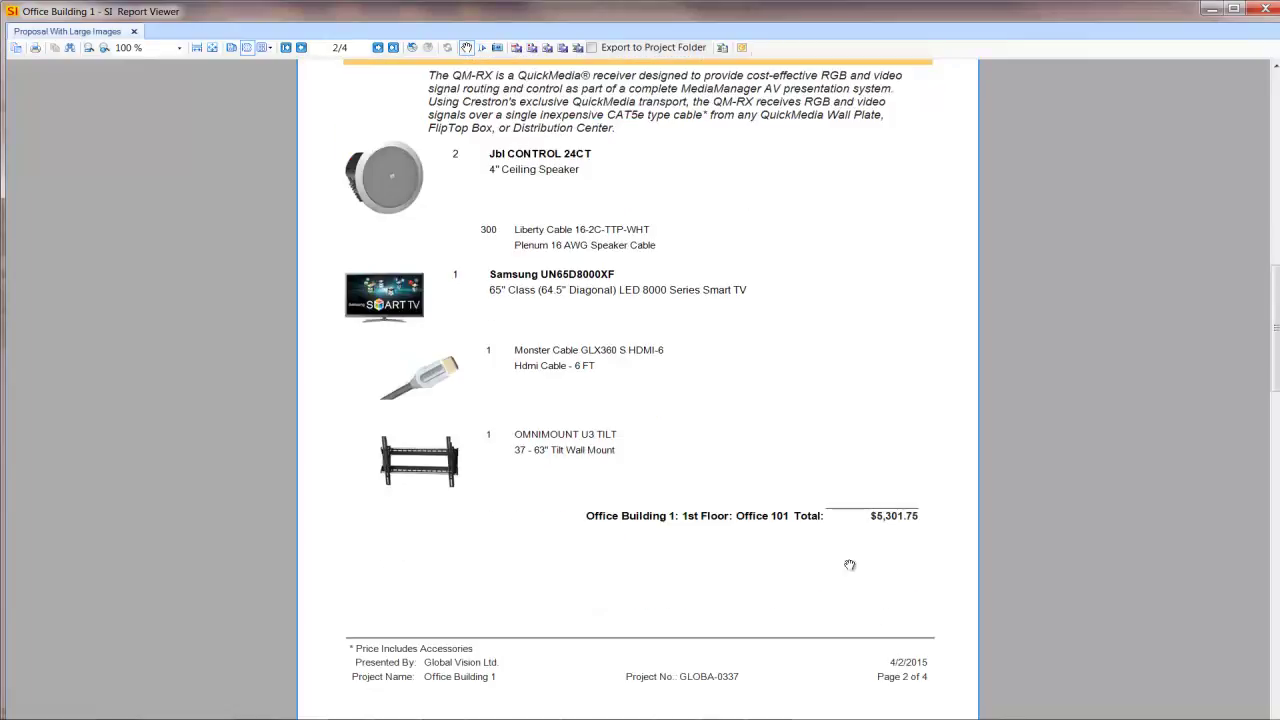
scroll(864, 543, "down", 4)
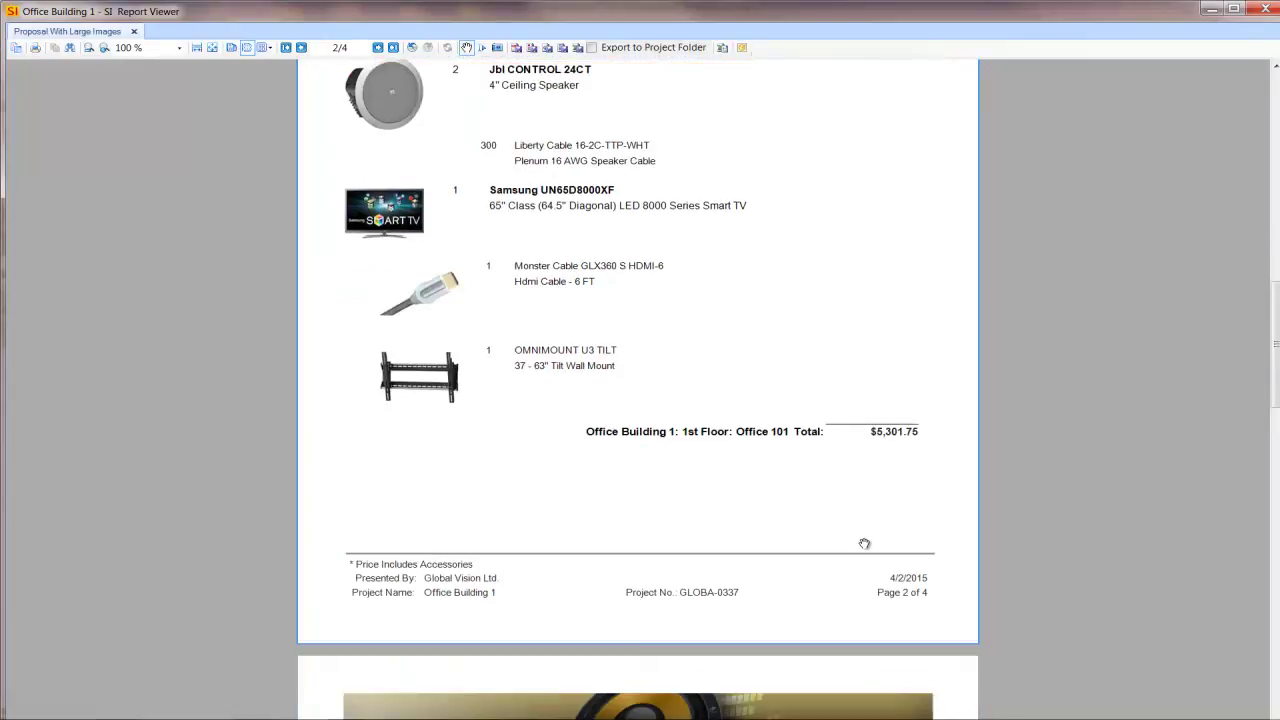
scroll(864, 543, "down", 5)
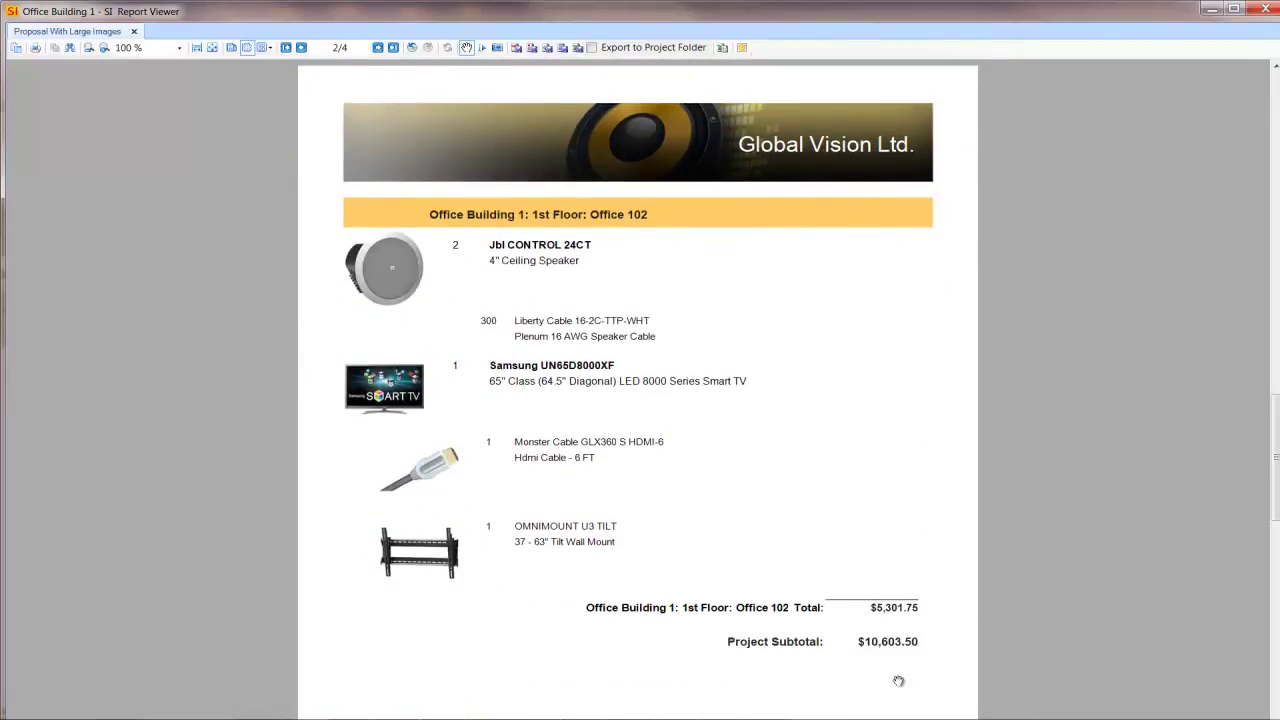
scroll(863, 668, "down", 6)
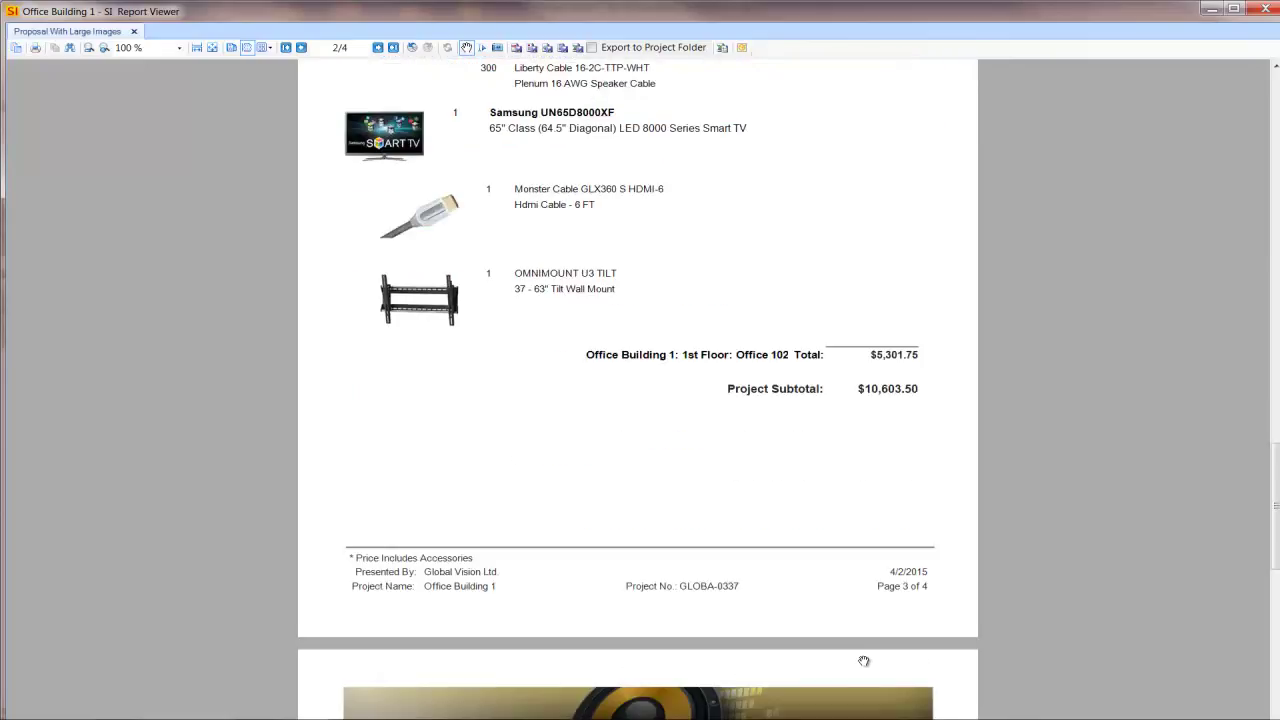
scroll(868, 655, "down", 3)
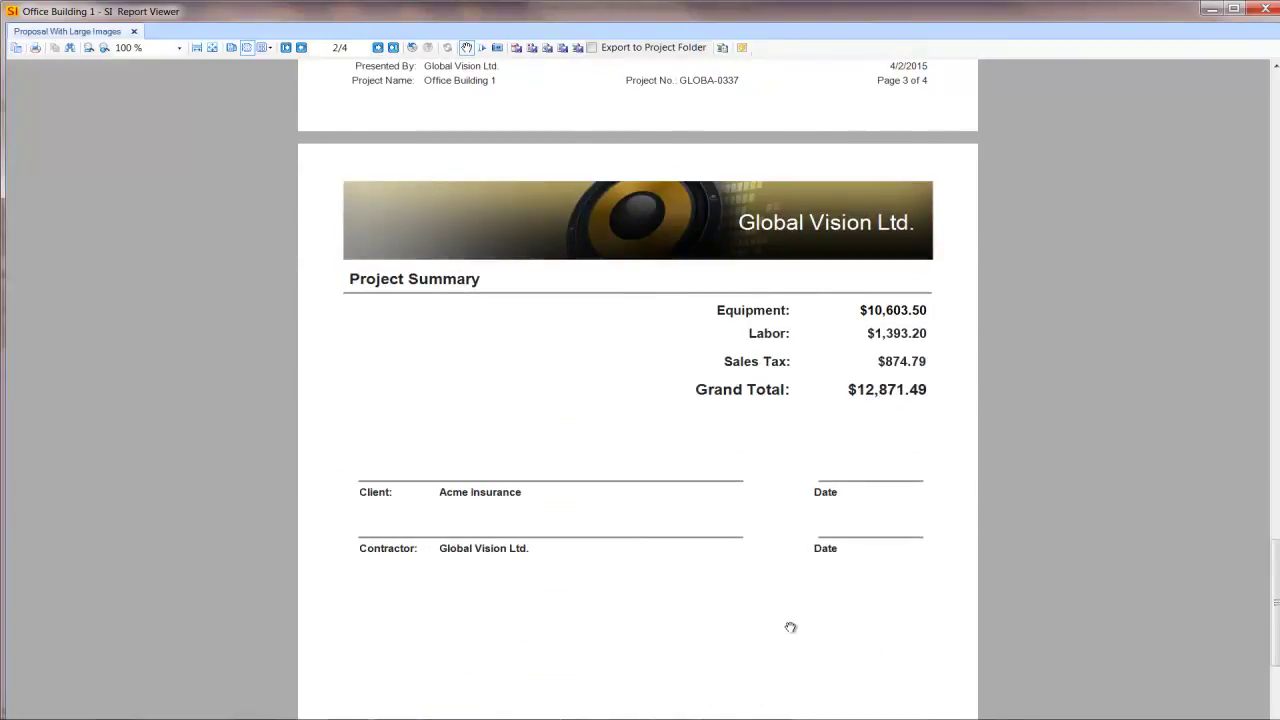
scroll(790, 627, "down", 1)
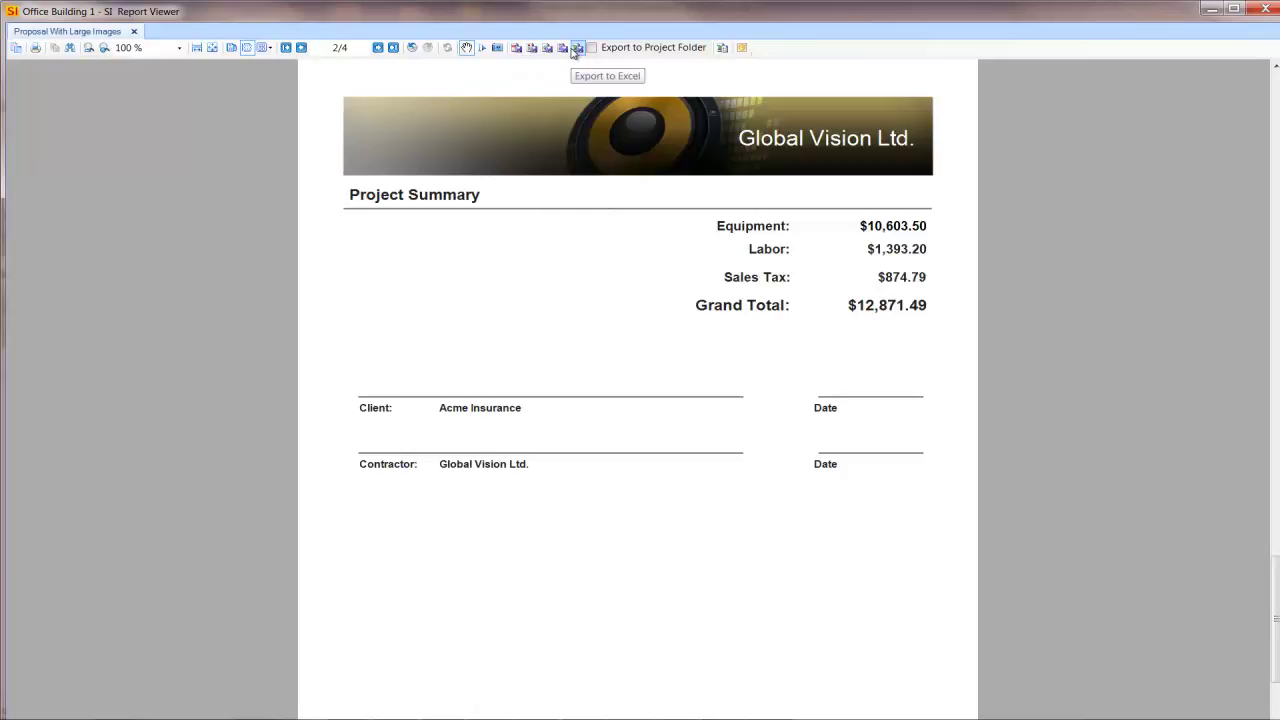
left_click(741, 47)
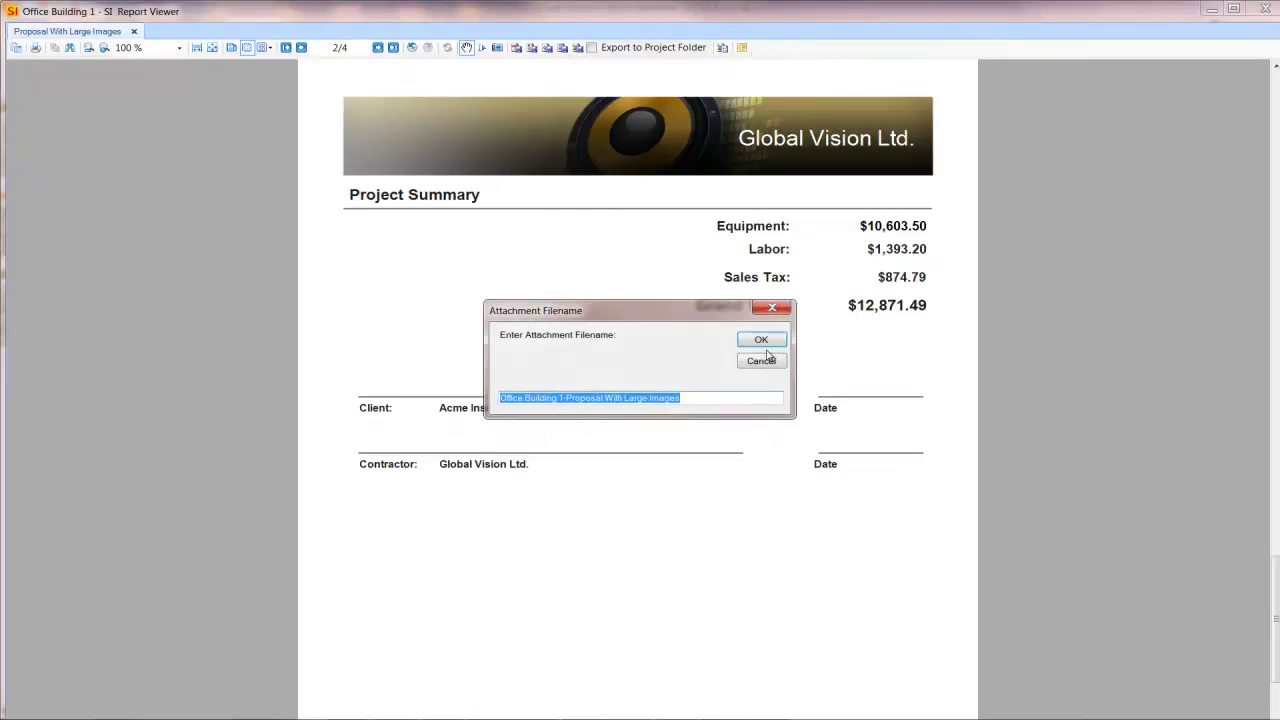
Email the proposal with the default PDF file name and check the attachment through the Office 102 page
left_click(766, 343)
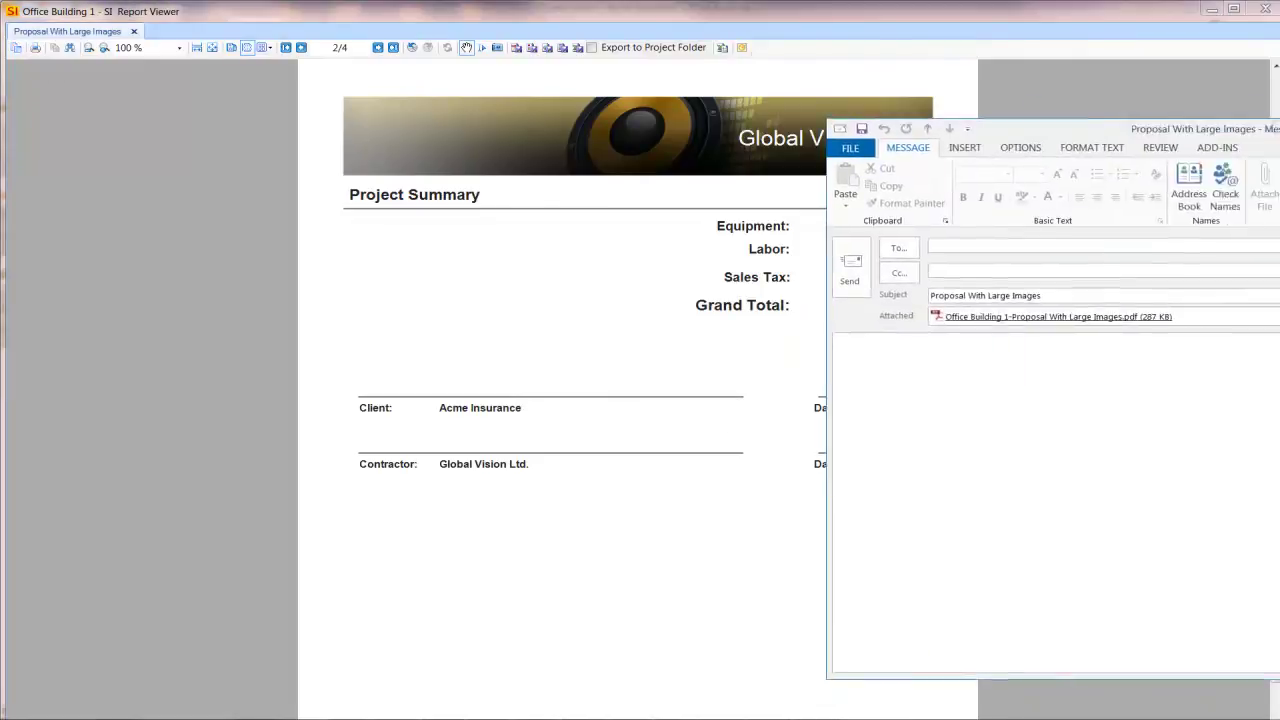
double_click(518, 307)
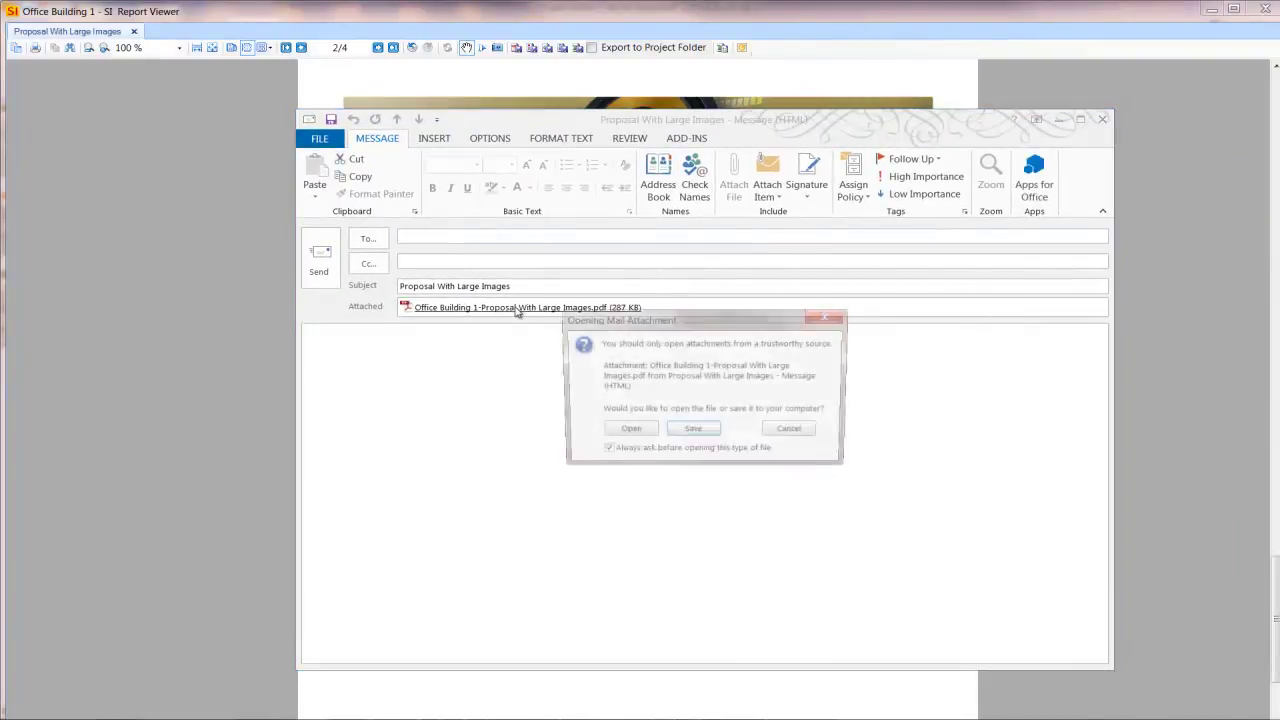
left_click(626, 432)
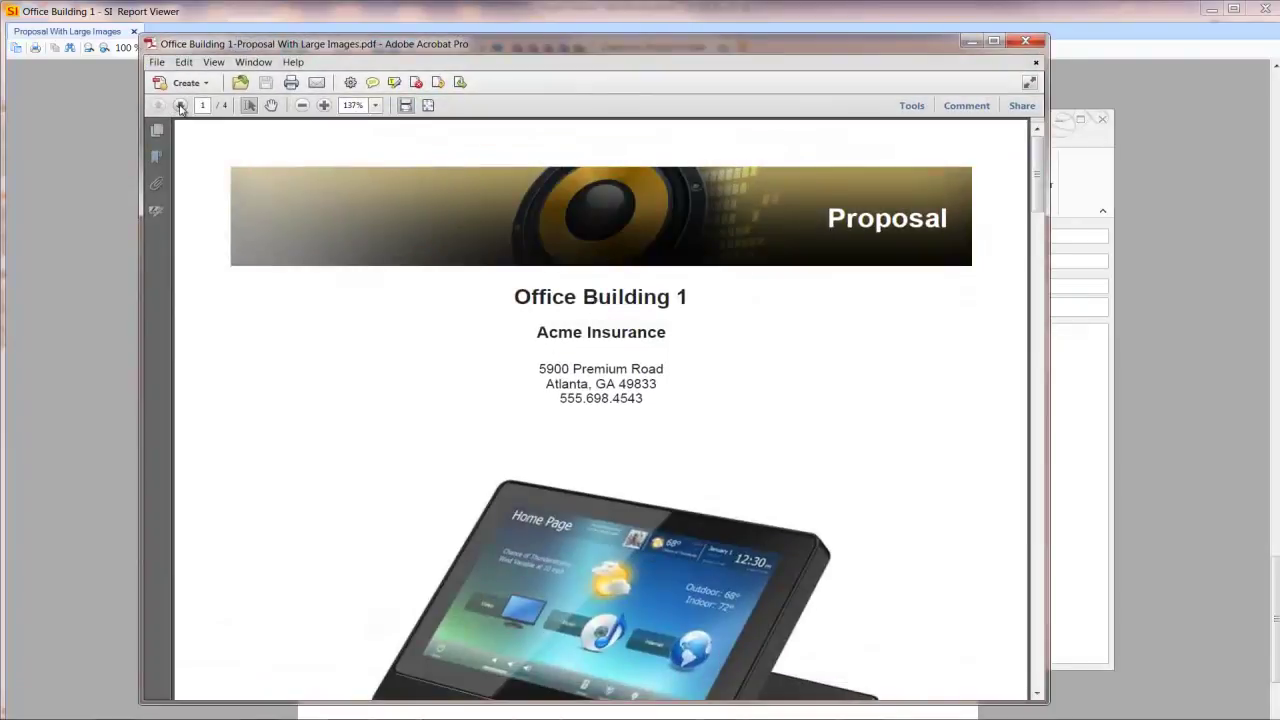
left_click(180, 106)
left_click(180, 106)
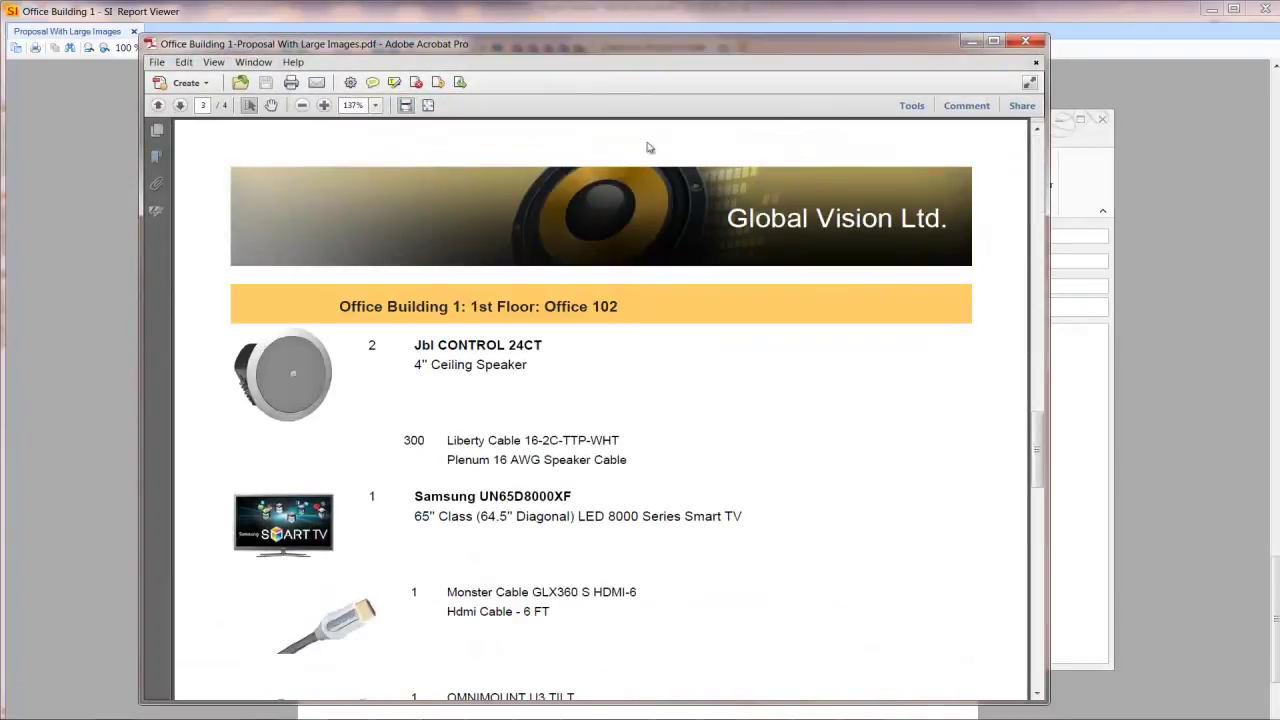
left_click(1031, 44)
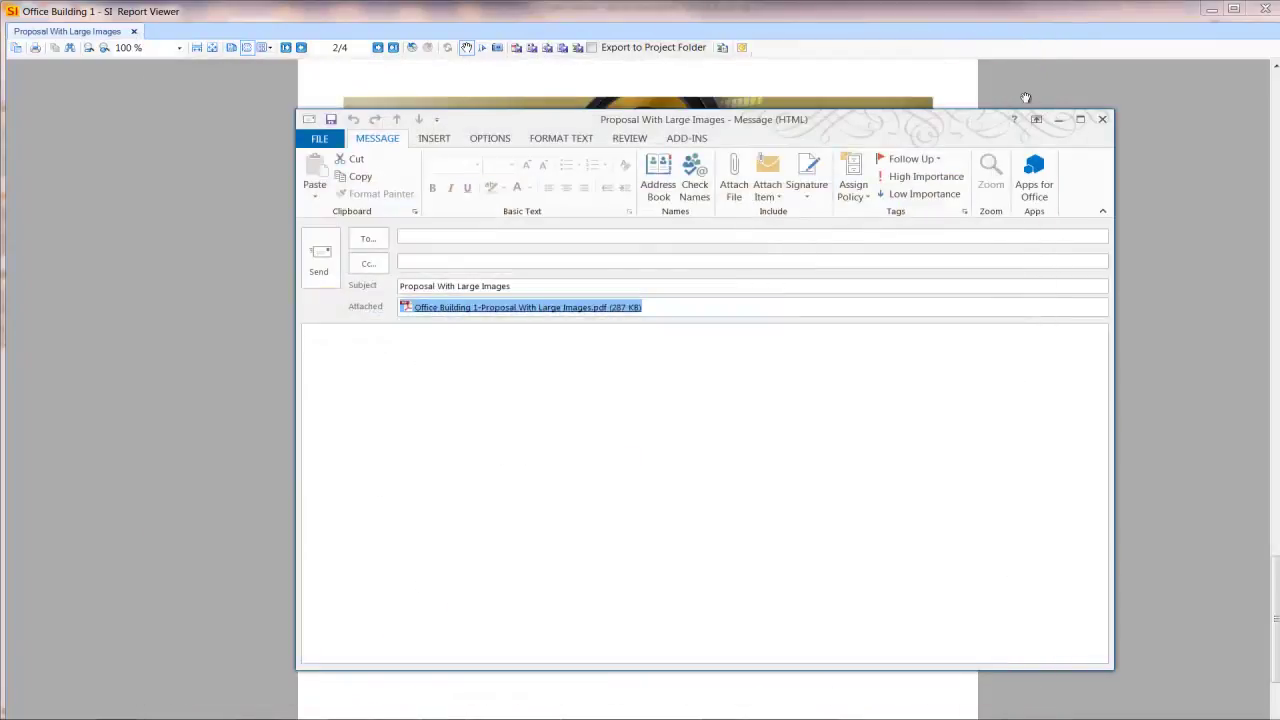
Discard the Outlook message without saving and close the Report Viewer
left_click(1103, 121)
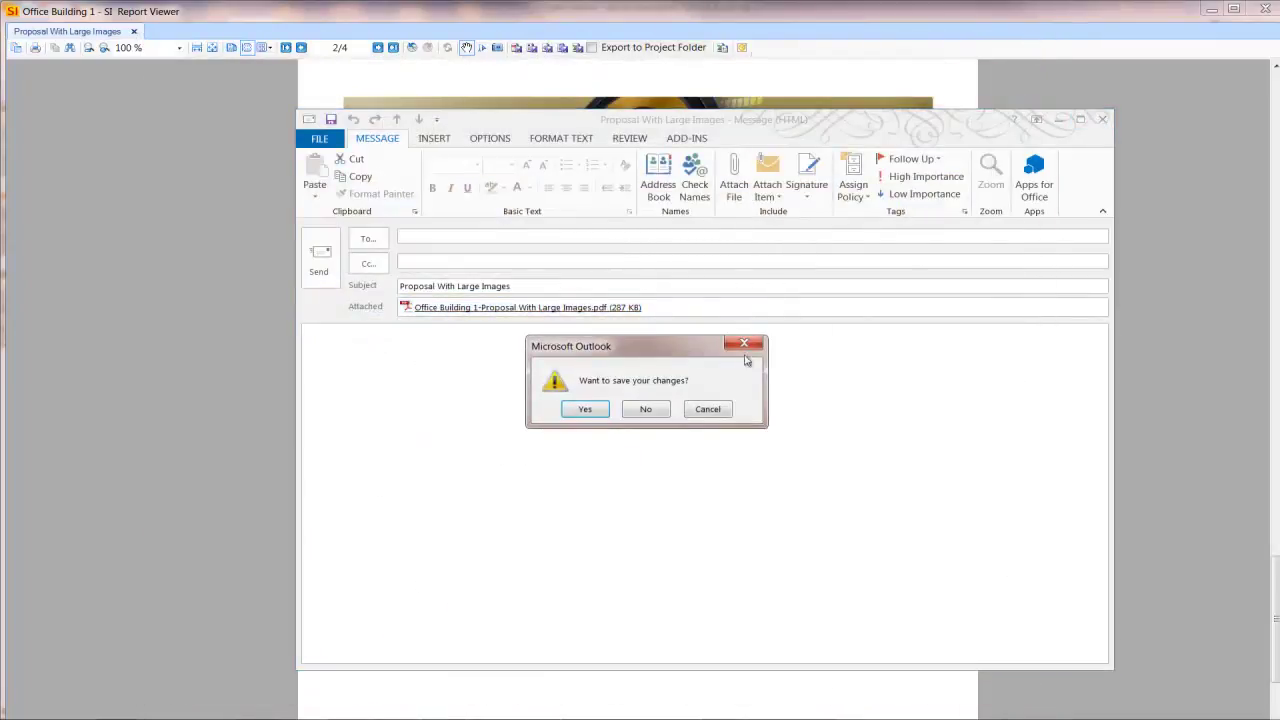
left_click(646, 409)
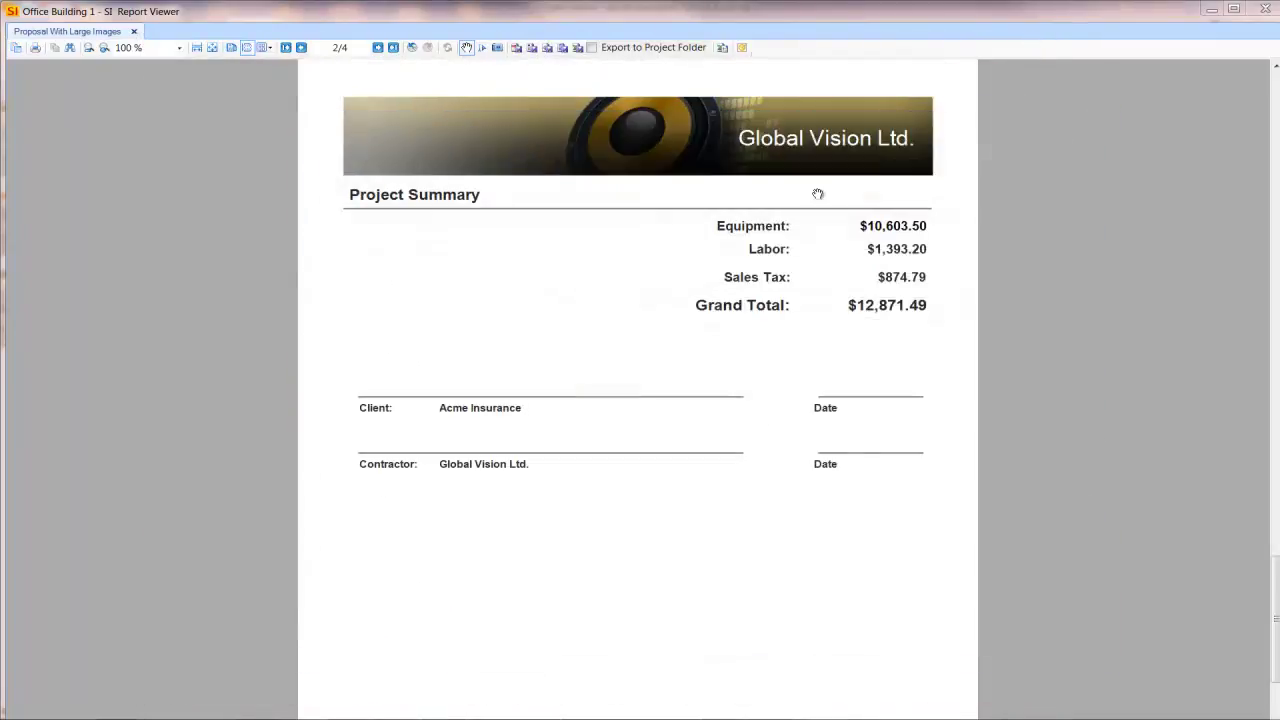
left_click(1265, 9)
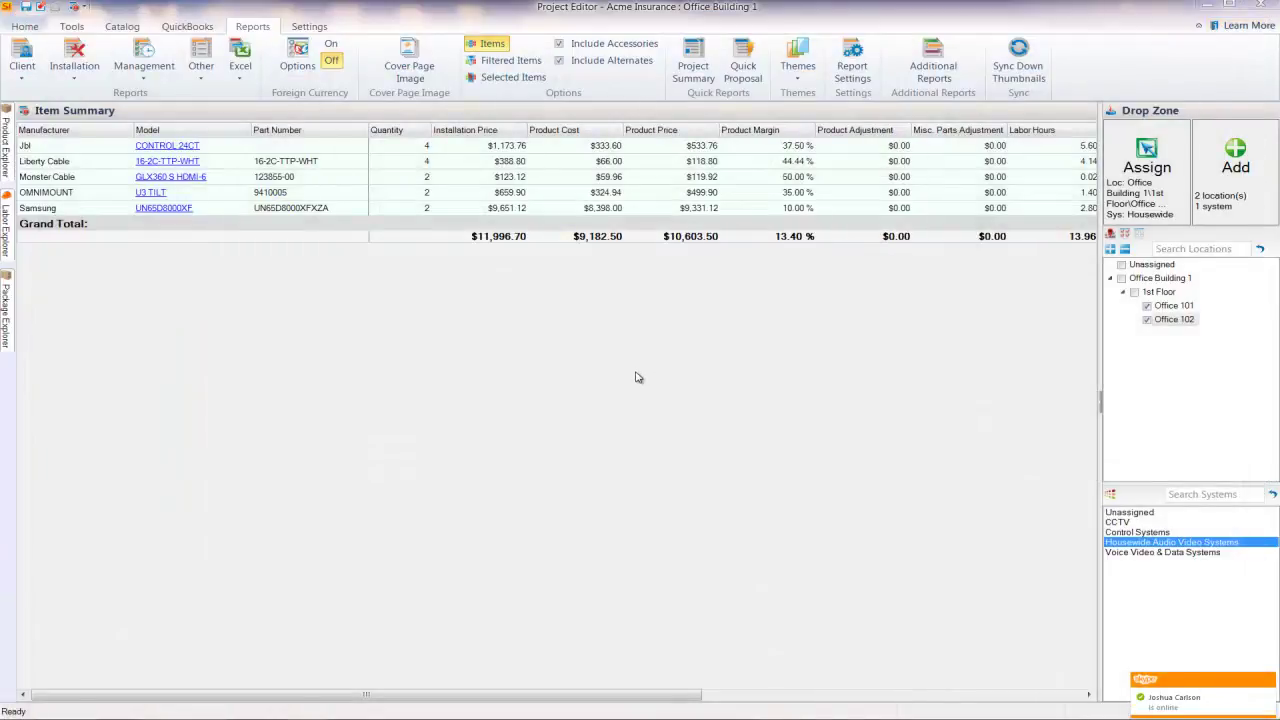